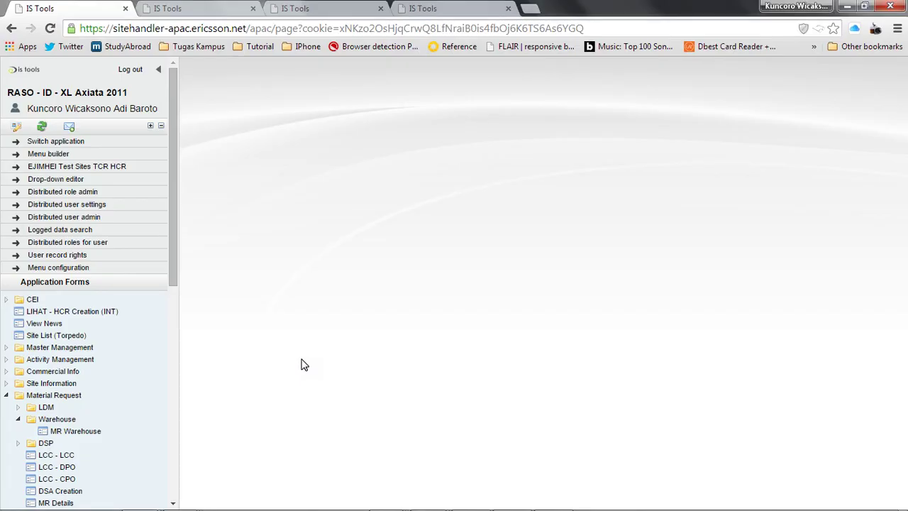
Open the application selection page and stay in the current application.
click(74, 142)
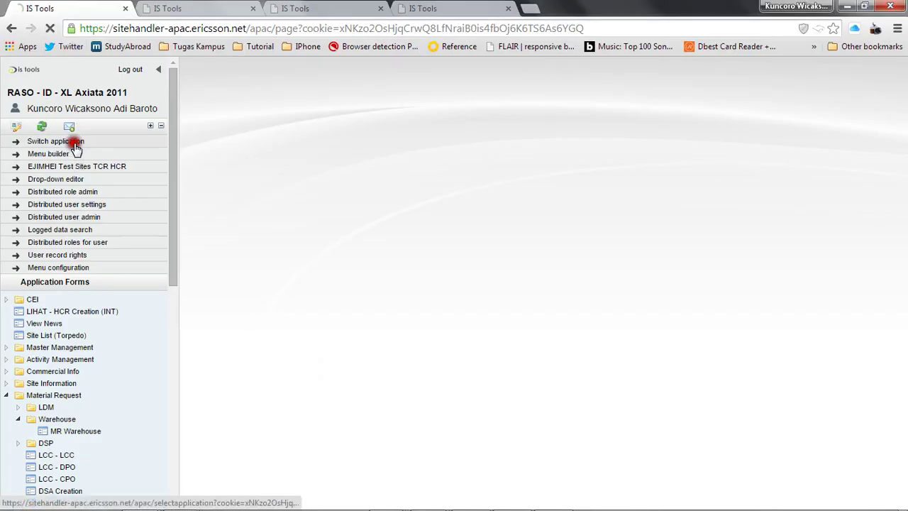
click(500, 254)
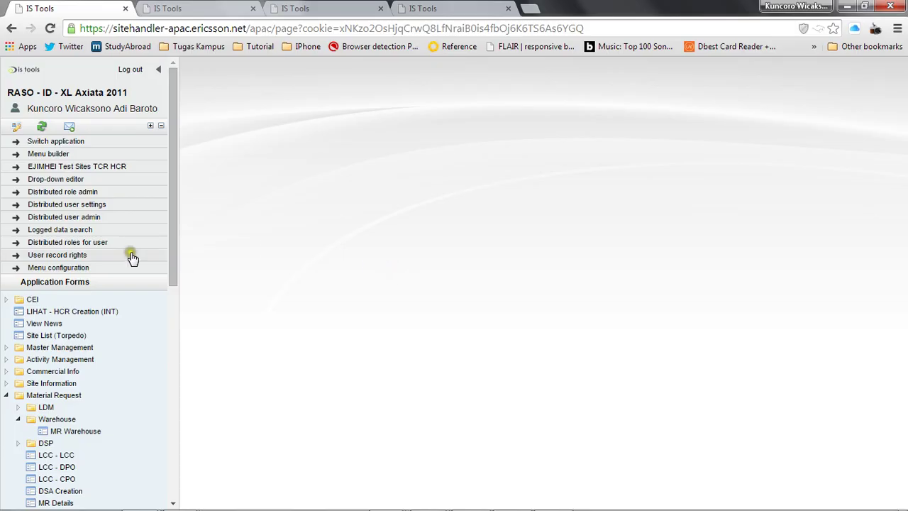
scroll(133, 258, down, 2)
scroll(132, 258, up, 2)
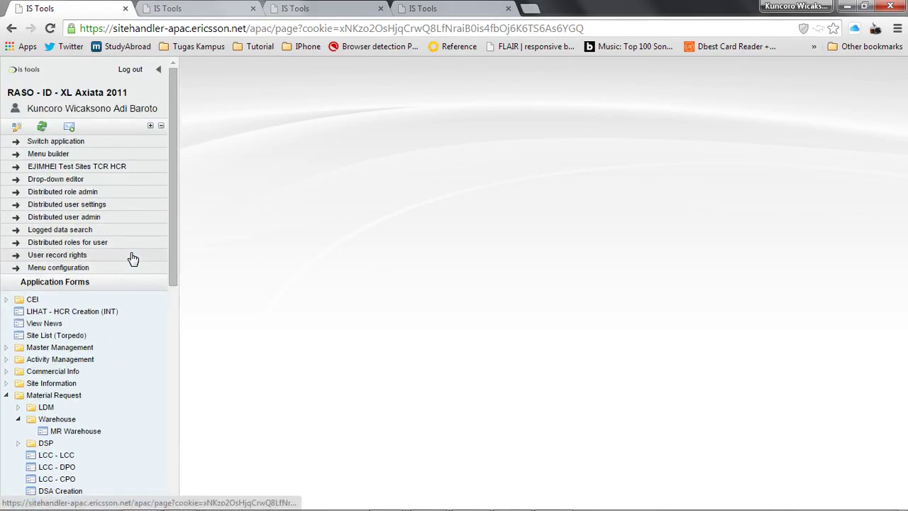
scroll(132, 258, down, 2)
click(96, 240)
scroll(137, 298, up, 1)
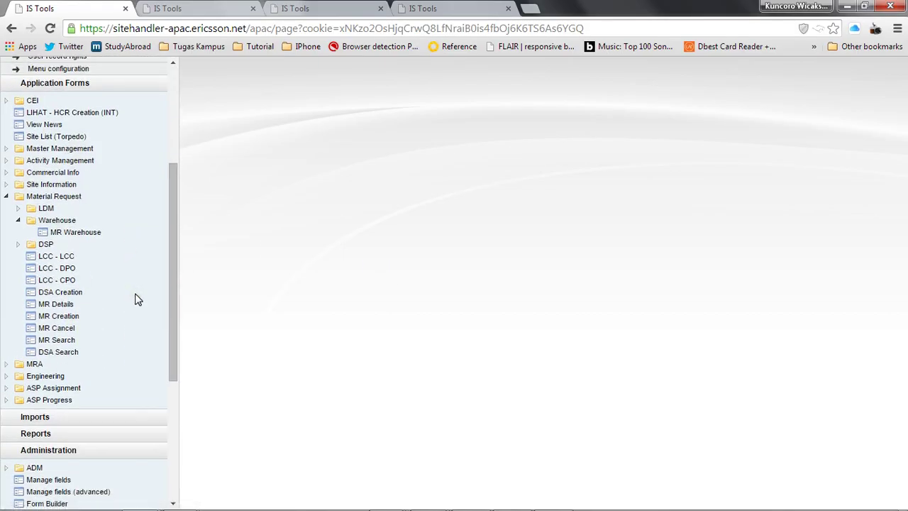
click(83, 319)
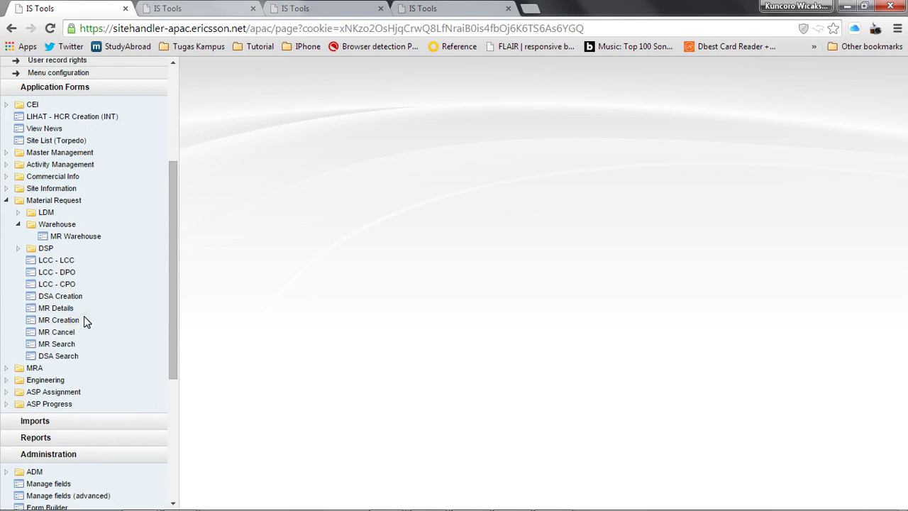
Move through the LDM, warehouse and DSP sessions, then expand the DSP folder under Material Request.
click(196, 16)
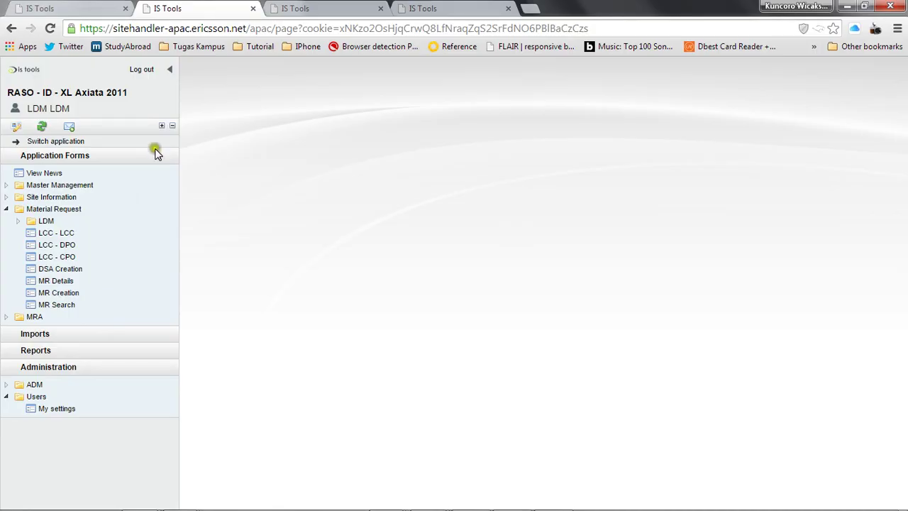
click(282, 11)
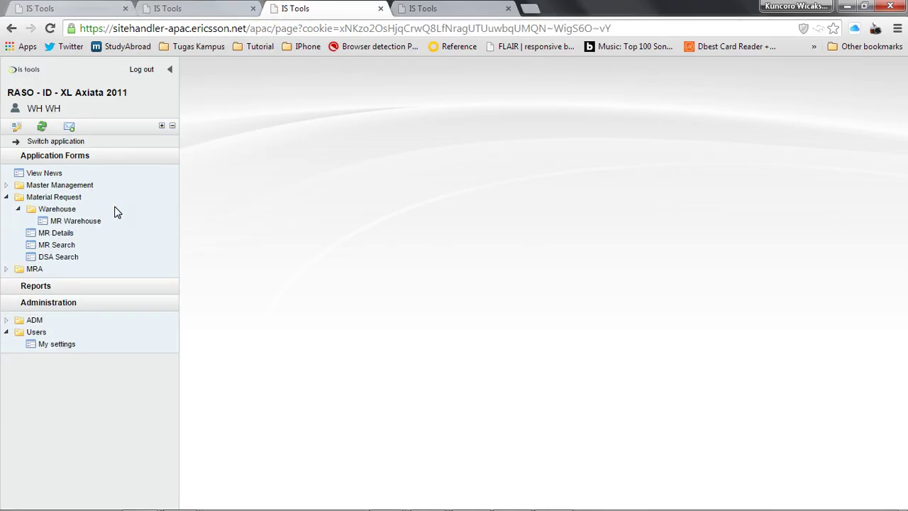
click(414, 11)
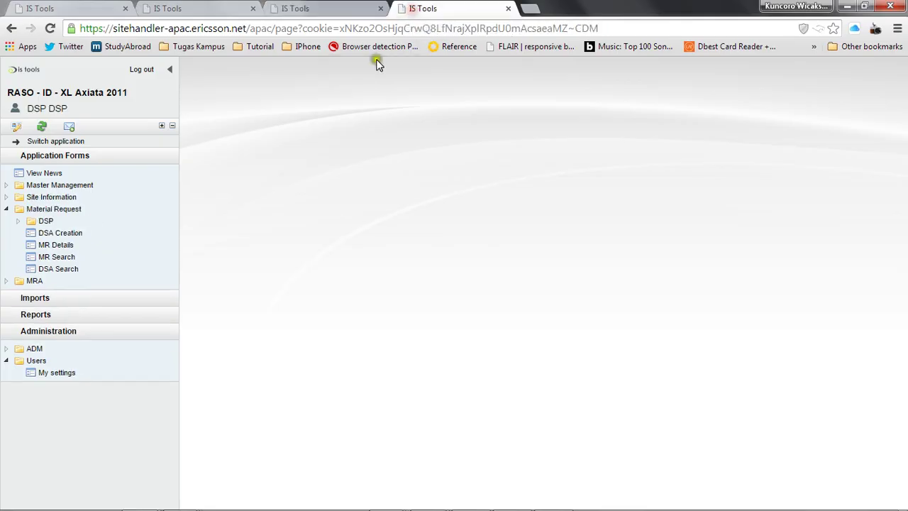
click(139, 263)
click(44, 221)
click(70, 234)
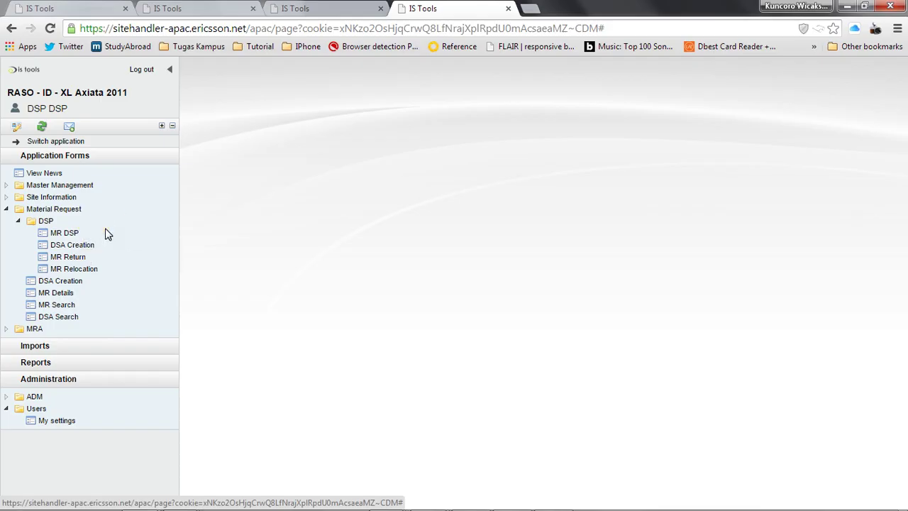
Back in the administrator's session, keep RASO - ID - XL Axiata 2011 as the application.
click(37, 8)
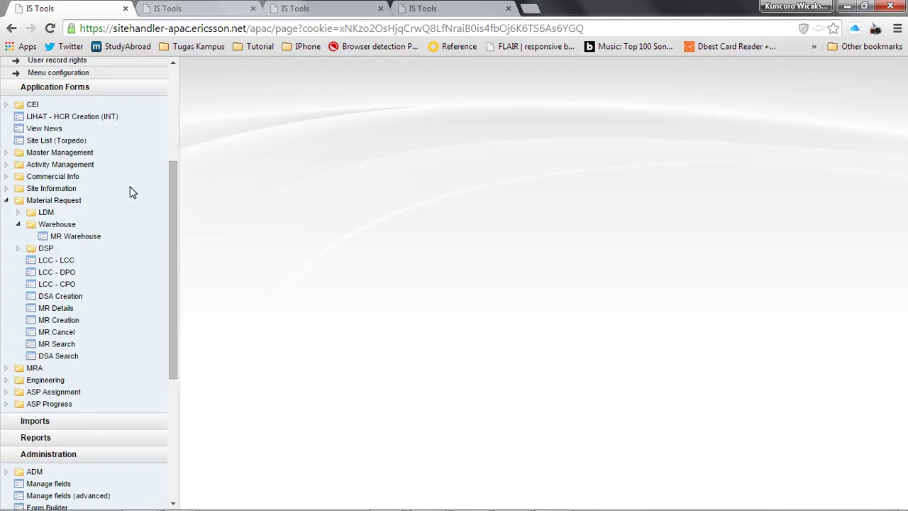
scroll(129, 191, up, 3)
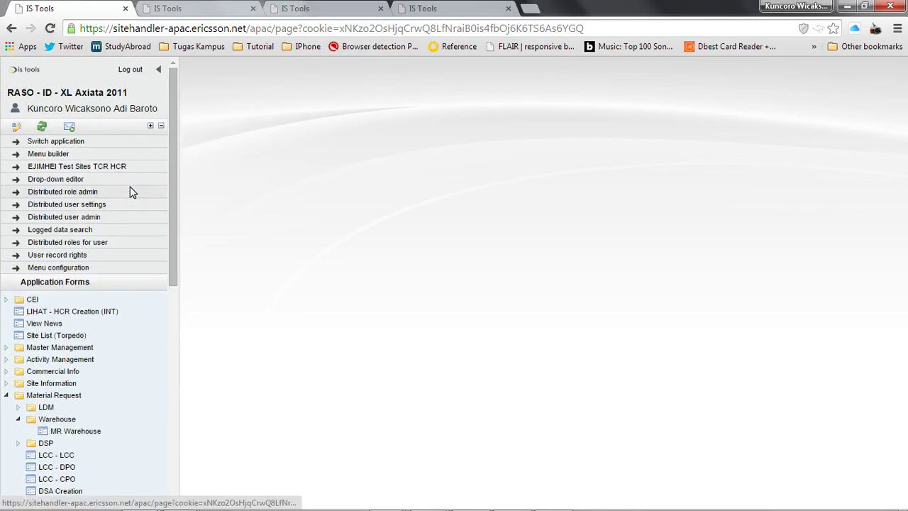
click(67, 142)
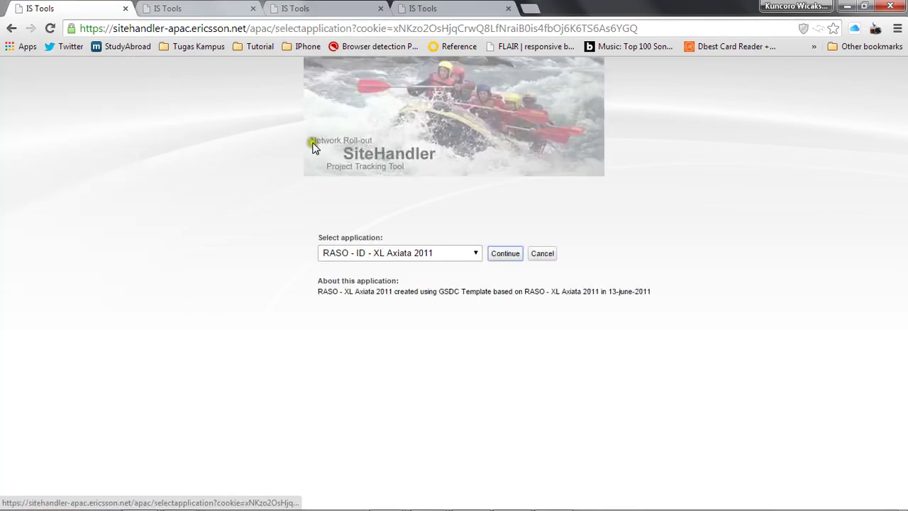
click(472, 253)
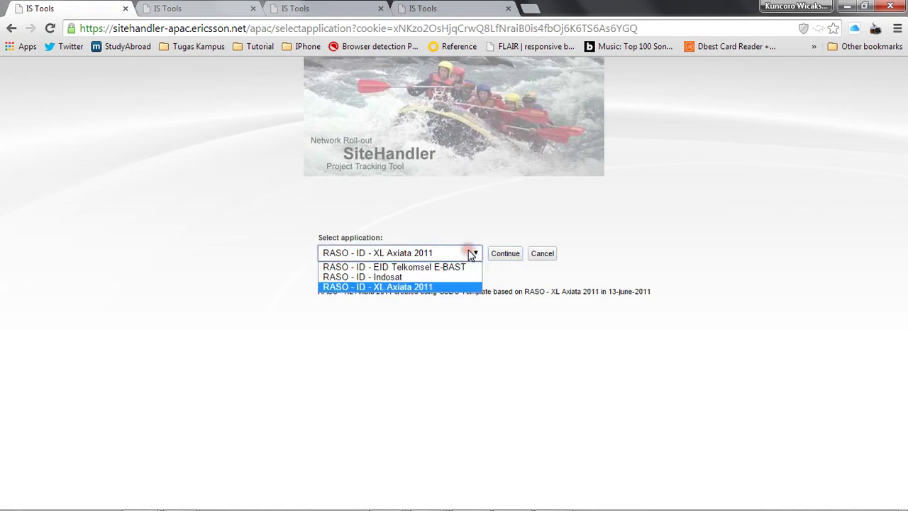
click(470, 254)
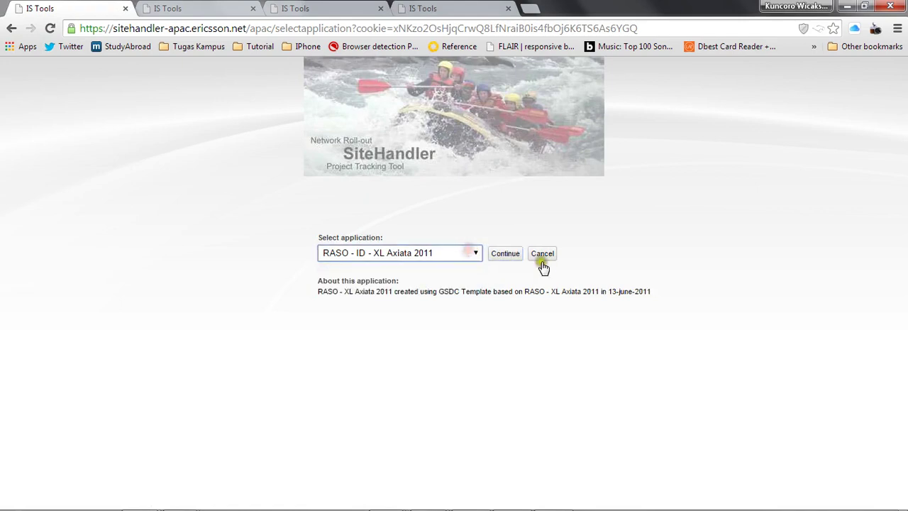
click(512, 255)
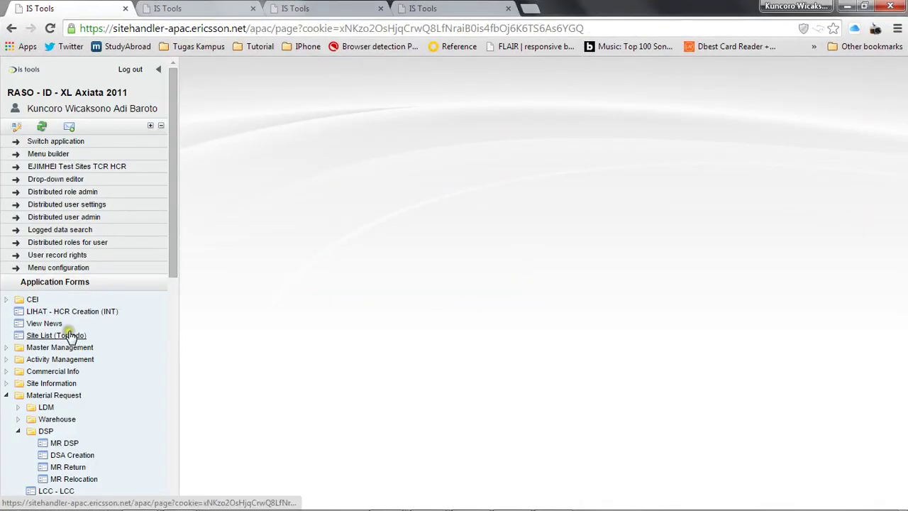
Open MR Creation for TEST_Activity - TEST SITE 2 and scroll to its nine existing MRs.
scroll(71, 312, down, 3)
scroll(116, 246, down, 2)
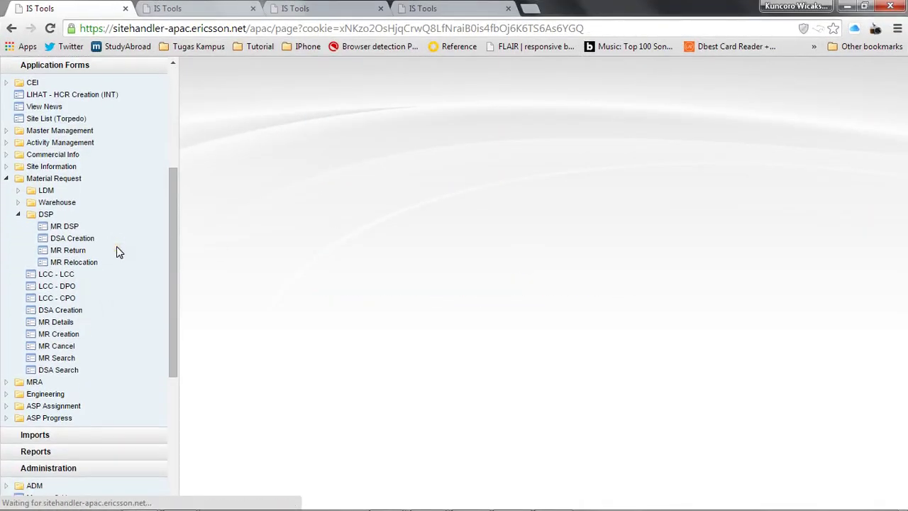
scroll(116, 246, down, 1)
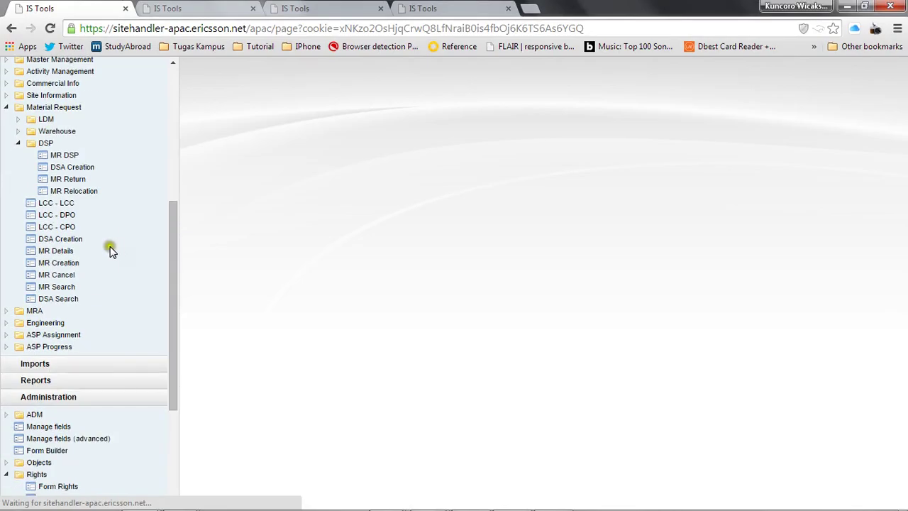
click(76, 266)
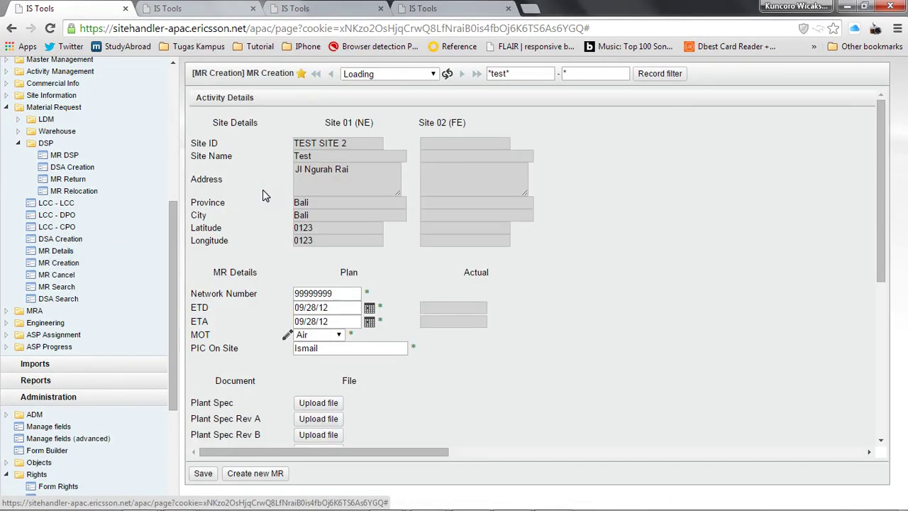
scroll(388, 166, down, 4)
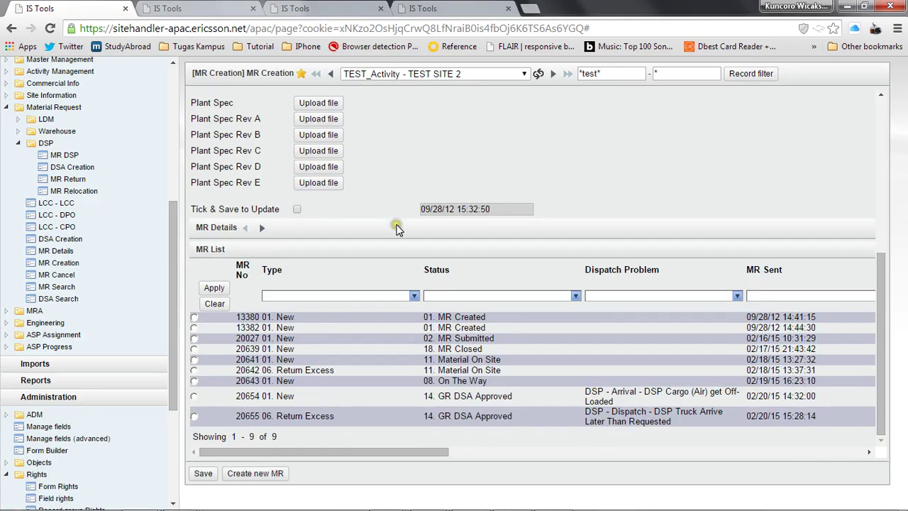
scroll(395, 227, up, 4)
scroll(395, 227, down, 4)
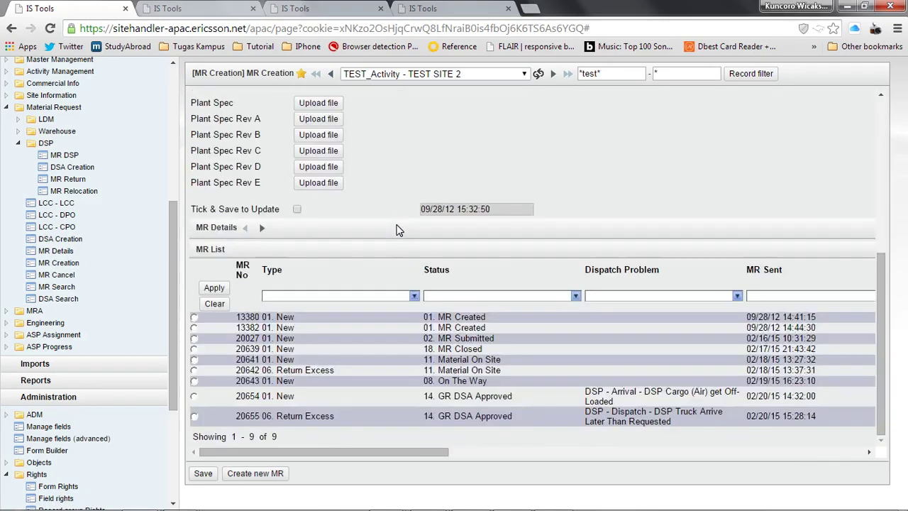
Start a blank material request with Project TEST as its project.
click(257, 473)
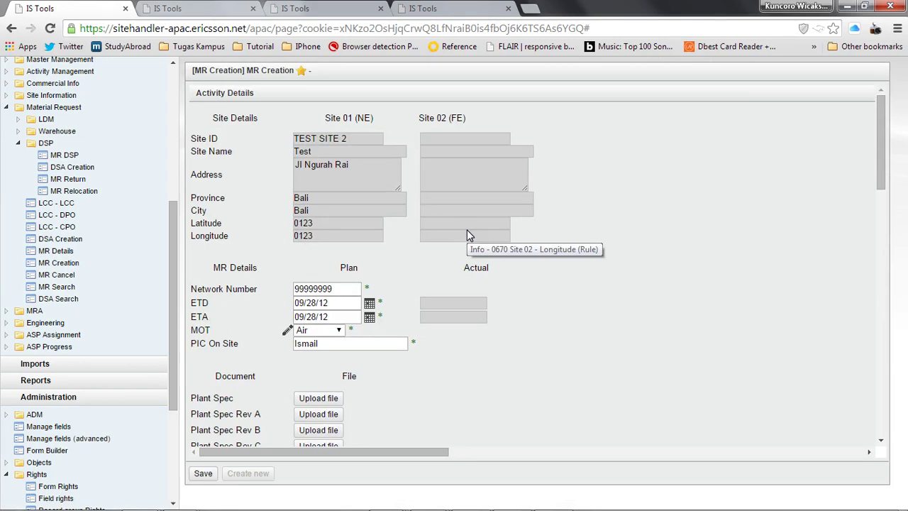
scroll(485, 261, down, 1)
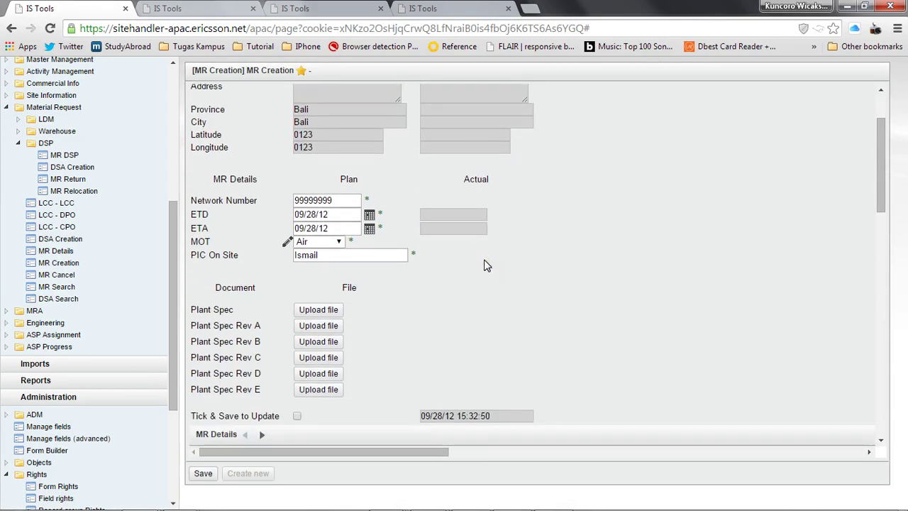
scroll(486, 264, down, 2)
scroll(486, 264, up, 2)
scroll(486, 264, down, 2)
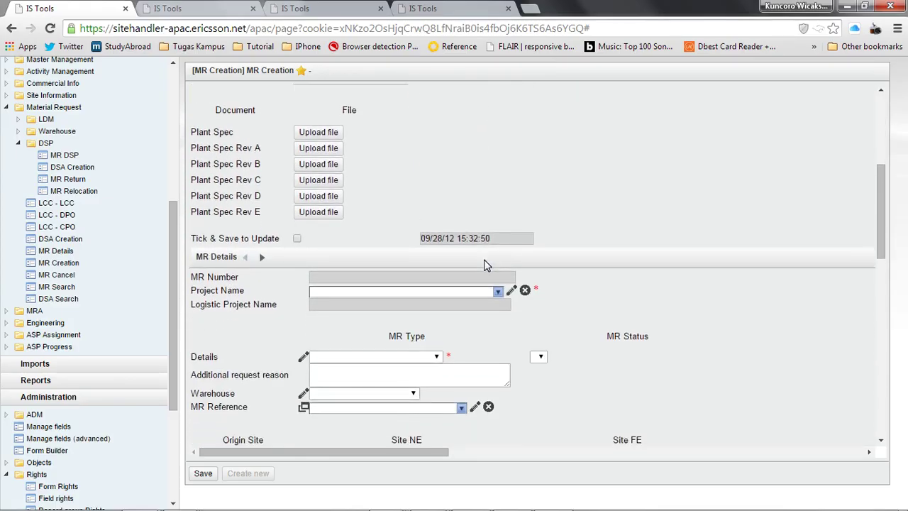
click(499, 292)
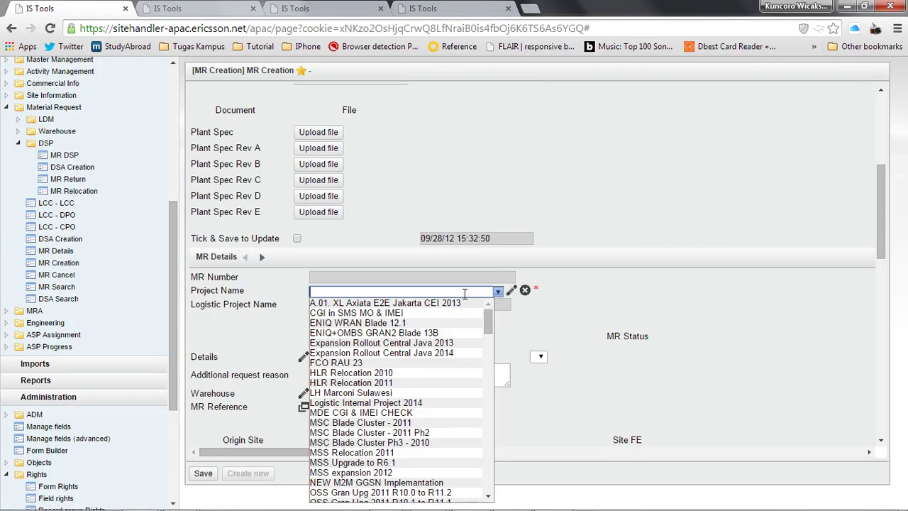
text(project)
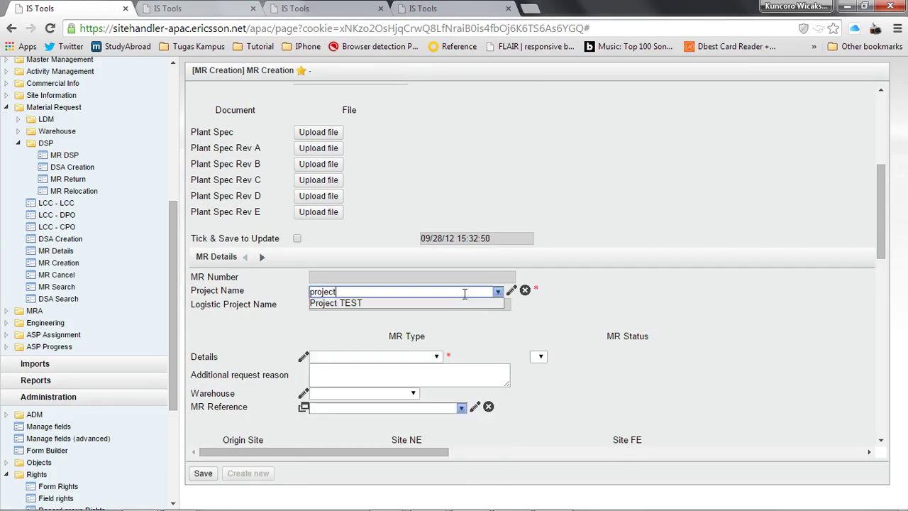
click(465, 303)
Set MR type 01. New, enter a test request reason, and choose warehouse JKT - Jakarta.
scroll(454, 298, down, 2)
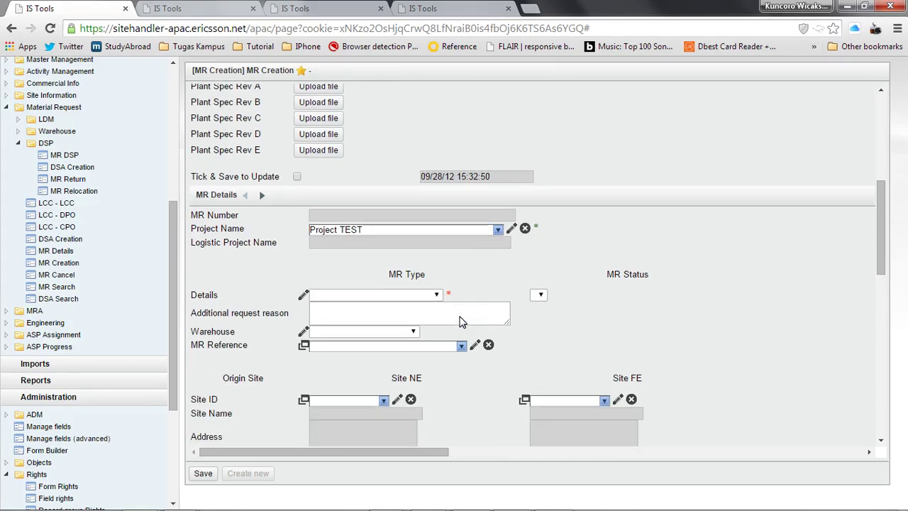
click(438, 294)
click(422, 312)
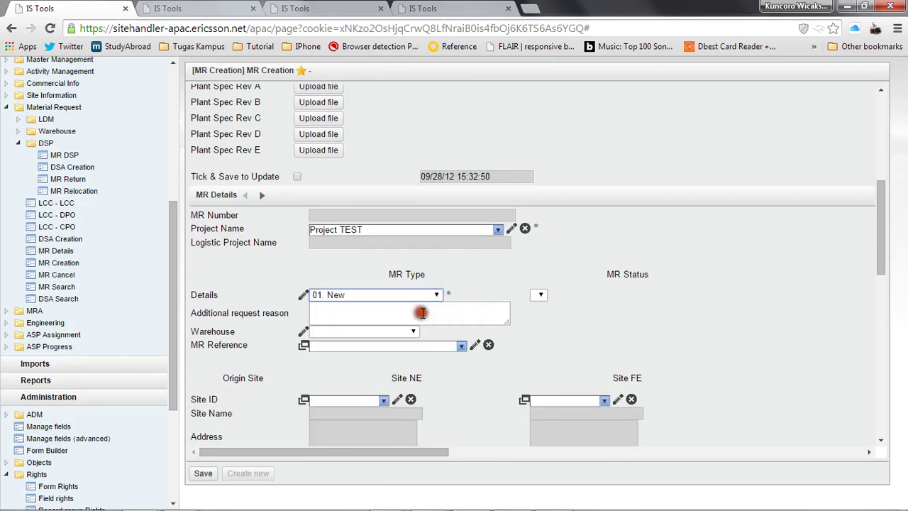
click(425, 313)
text(TEST EKUNBAR)
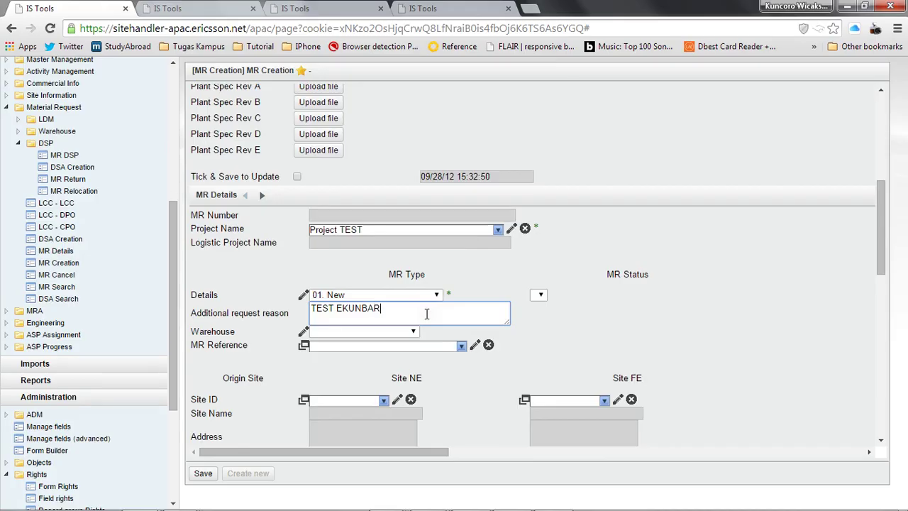
triple_click(426, 314)
click(413, 332)
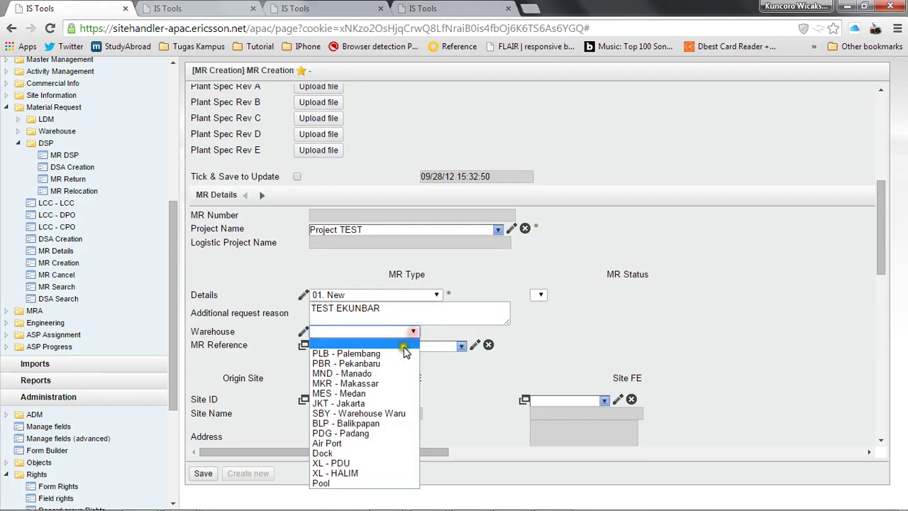
click(389, 403)
scroll(482, 323, down, 4)
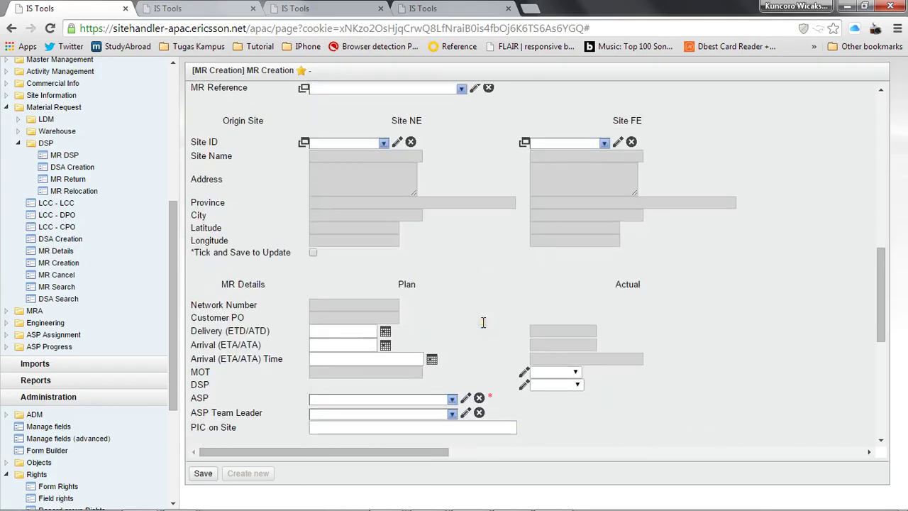
Choose 002_2G XL BALONSUM as the NE site.
click(383, 143)
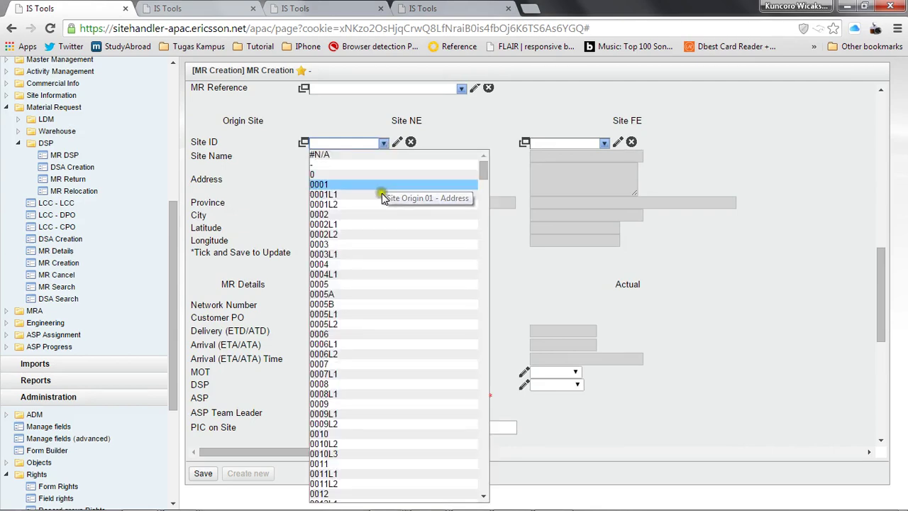
scroll(396, 302, down, 5)
scroll(396, 304, down, 3)
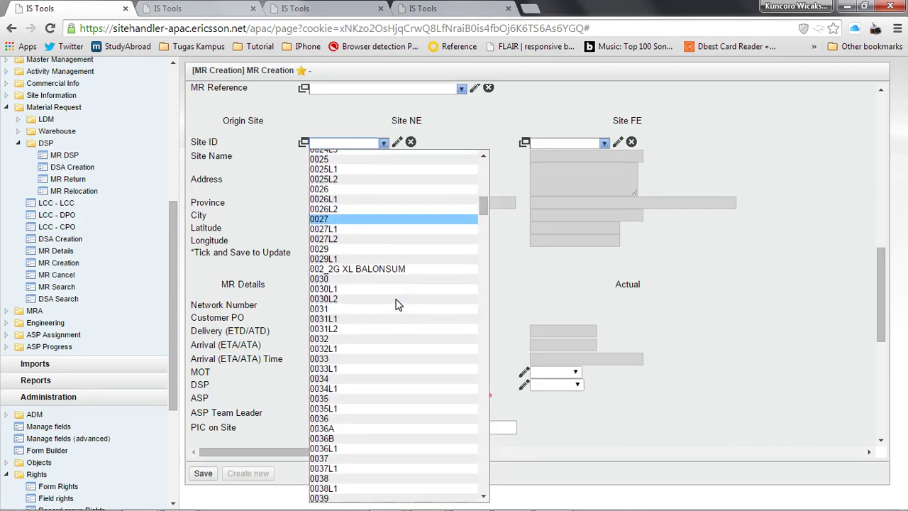
scroll(383, 234, down, 1)
click(374, 266)
scroll(447, 244, down, 2)
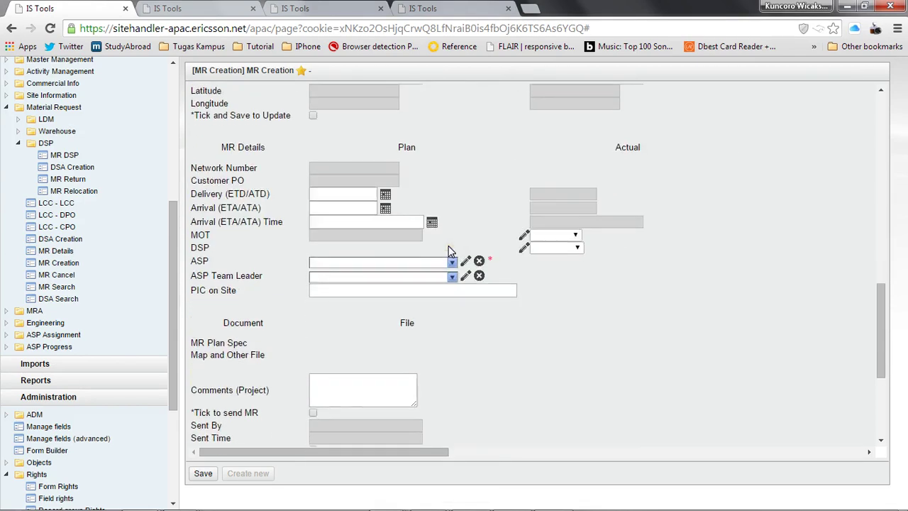
Set planned arrival and arrival time to 22 February 2015, 23:49:34.
click(385, 207)
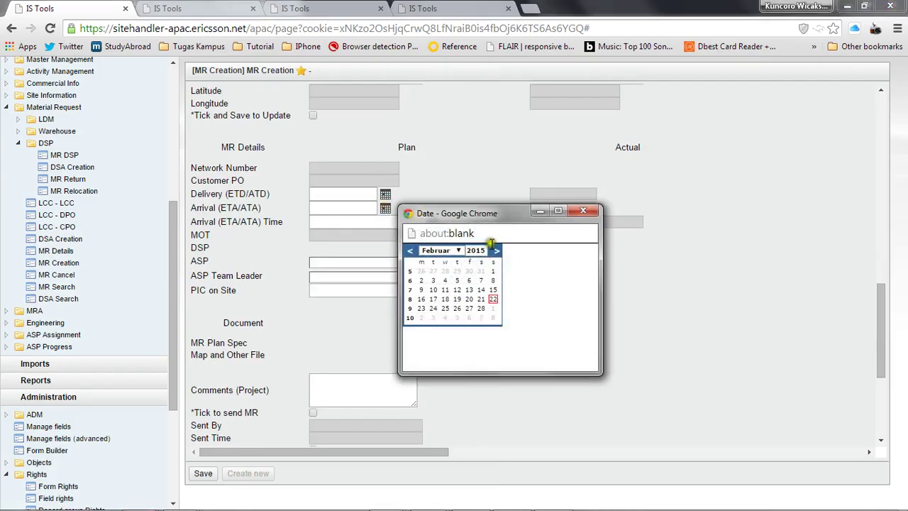
click(493, 301)
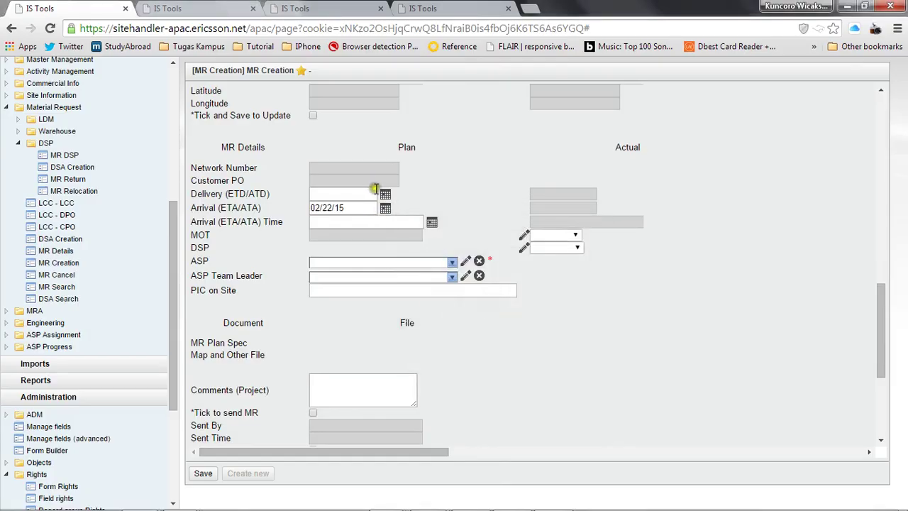
click(432, 223)
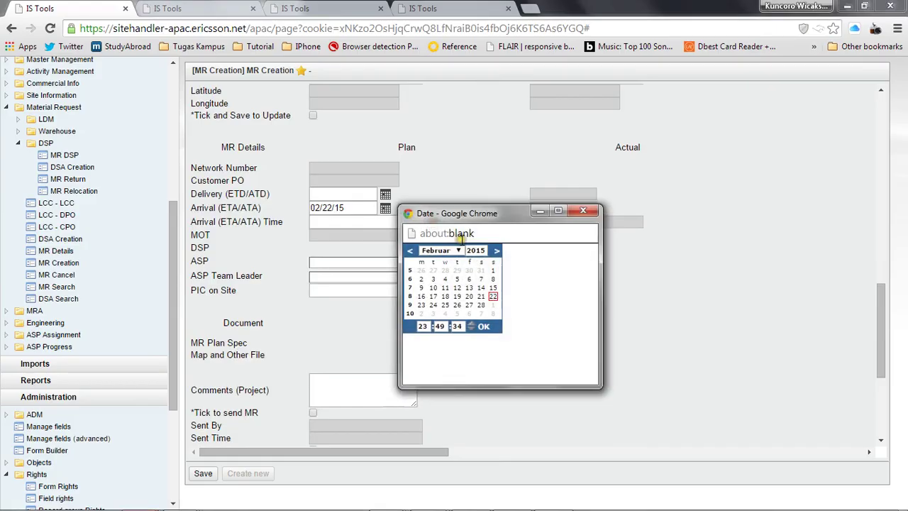
click(493, 298)
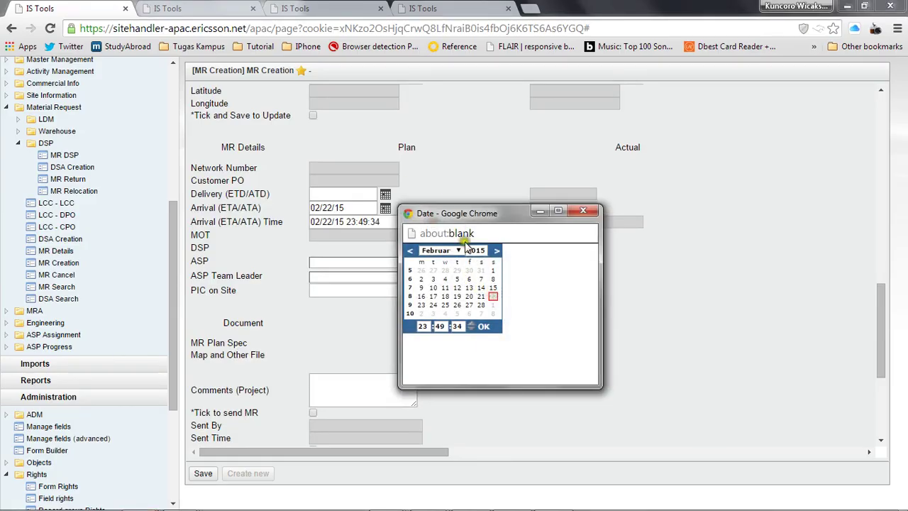
click(484, 326)
scroll(468, 278, down, 1)
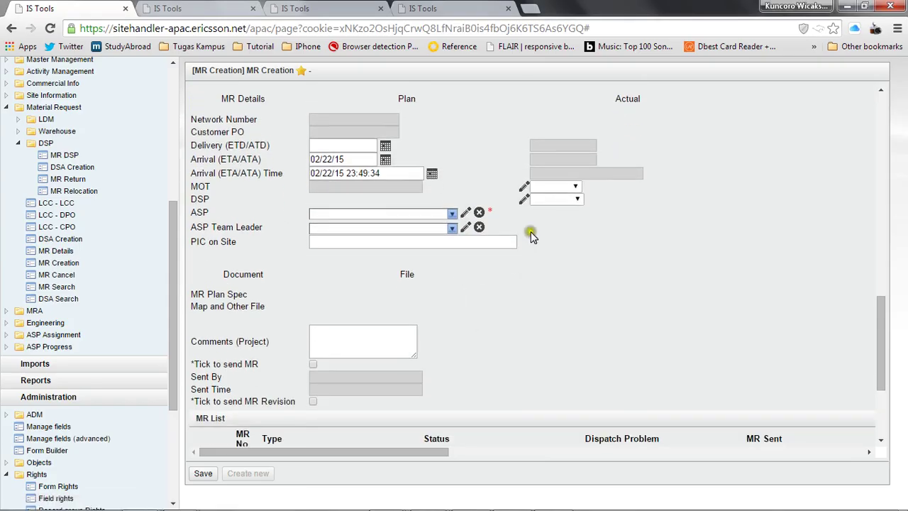
Set transport mode Land, ASP AGUNGMAS, and pick the ASP team leader.
click(554, 186)
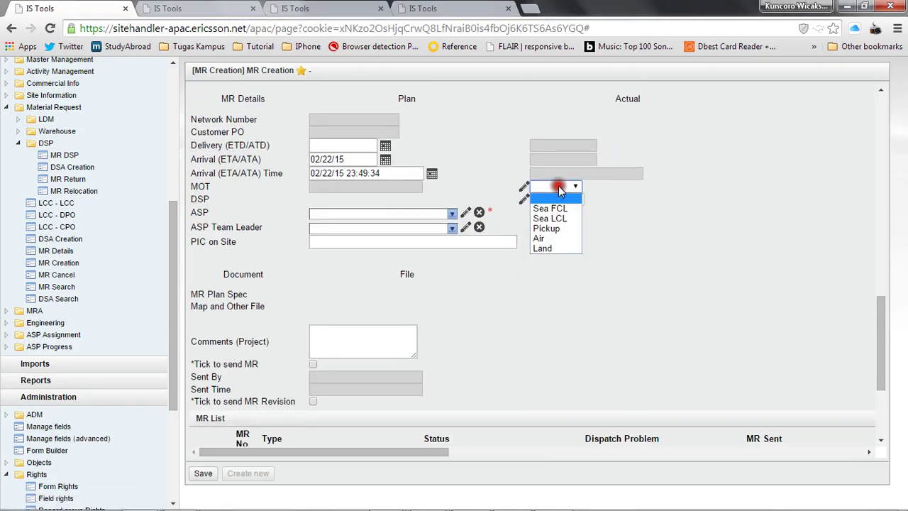
click(542, 248)
scroll(544, 262, down, 1)
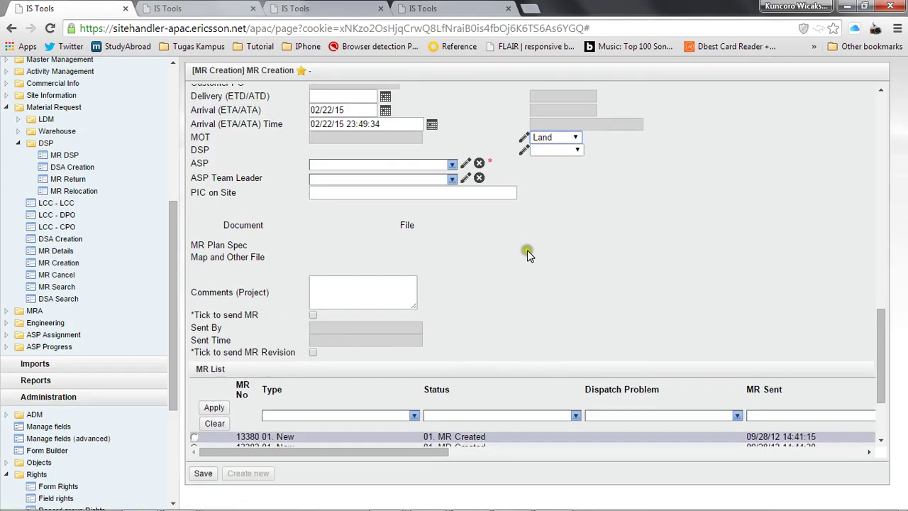
click(454, 164)
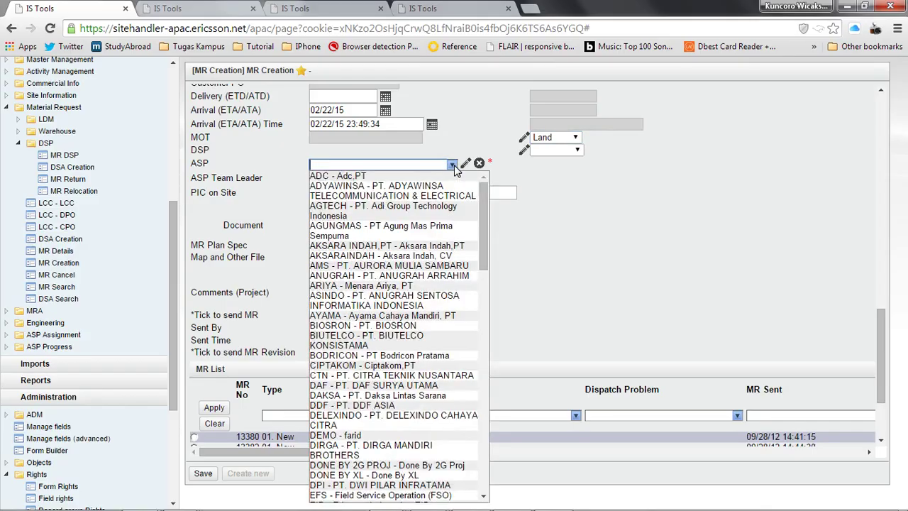
click(383, 234)
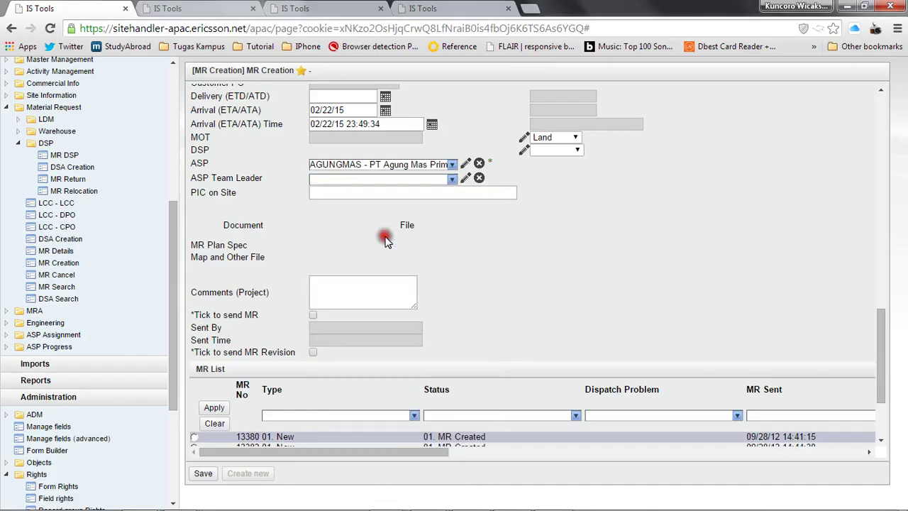
click(454, 177)
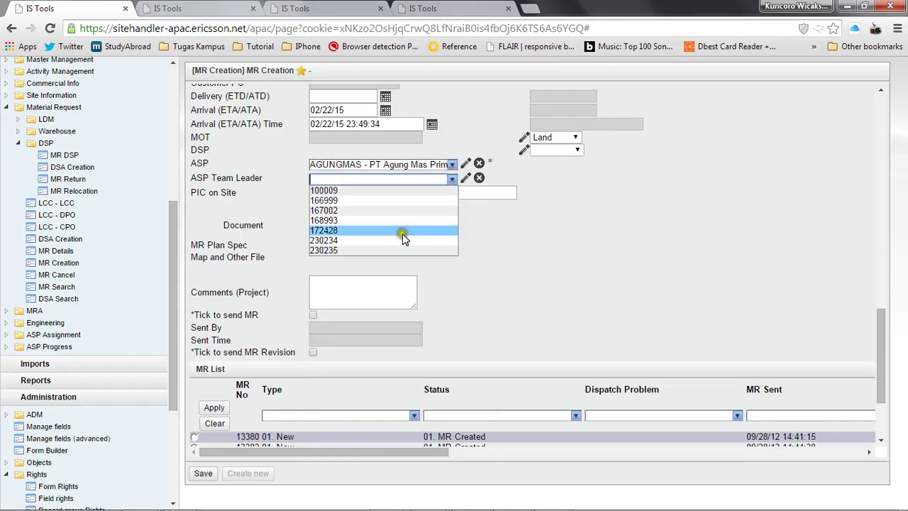
click(398, 209)
Fill the person on site with the test text and add comment '. Sorry for disturbing, this just MR test for SH Ultimate'.
click(405, 195)
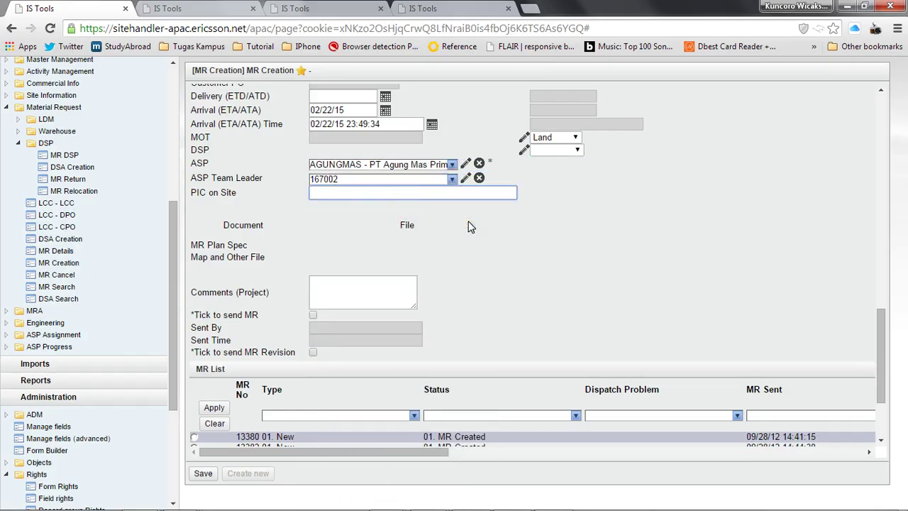
text(TEST EKUNBAR)
click(366, 295)
text(TEST EKUNBAR)
text(. )
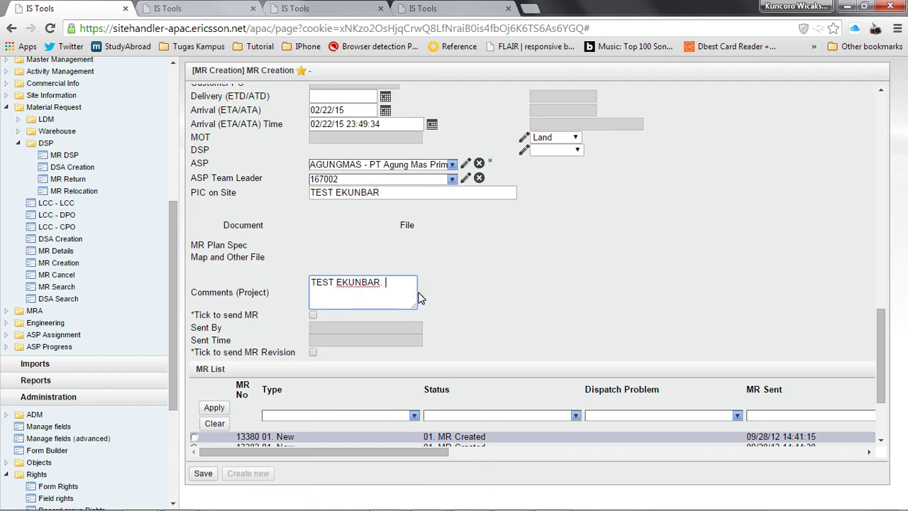
text(Sorry for disturbing,)
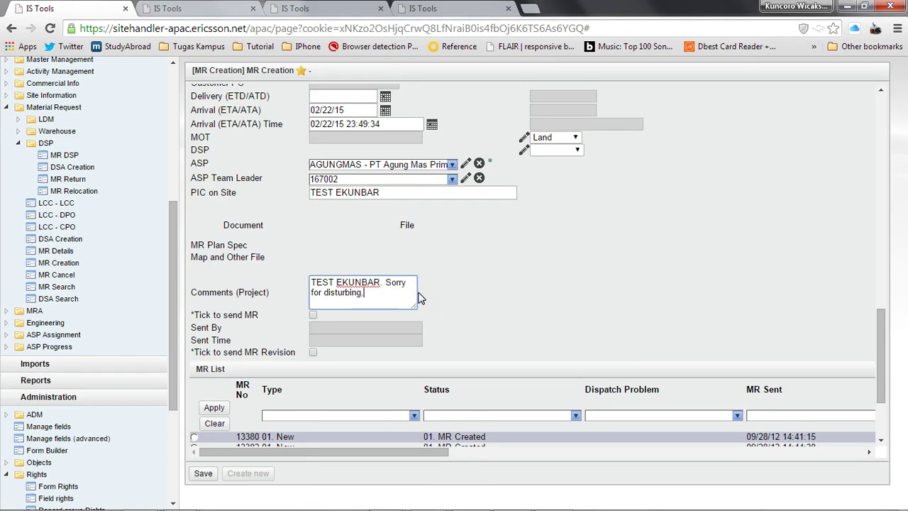
text( this just MR test for SH Ultimate)
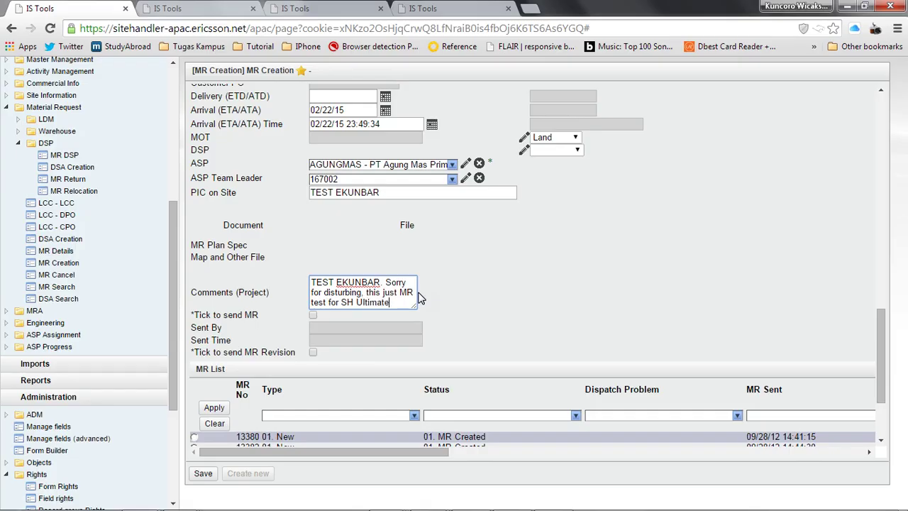
key(ctrl+a)
scroll(454, 312, down, 2)
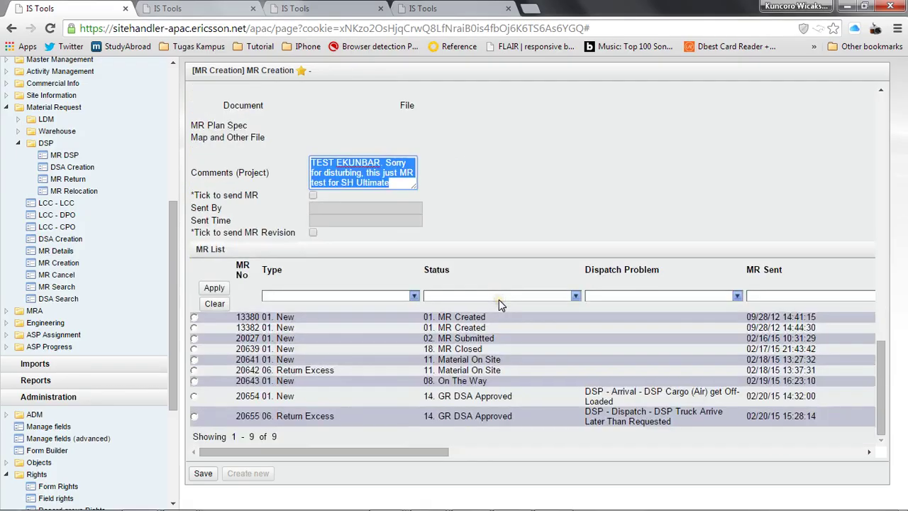
Save the new material request and let the TEST SITE 2 MR Creation form reload.
click(203, 474)
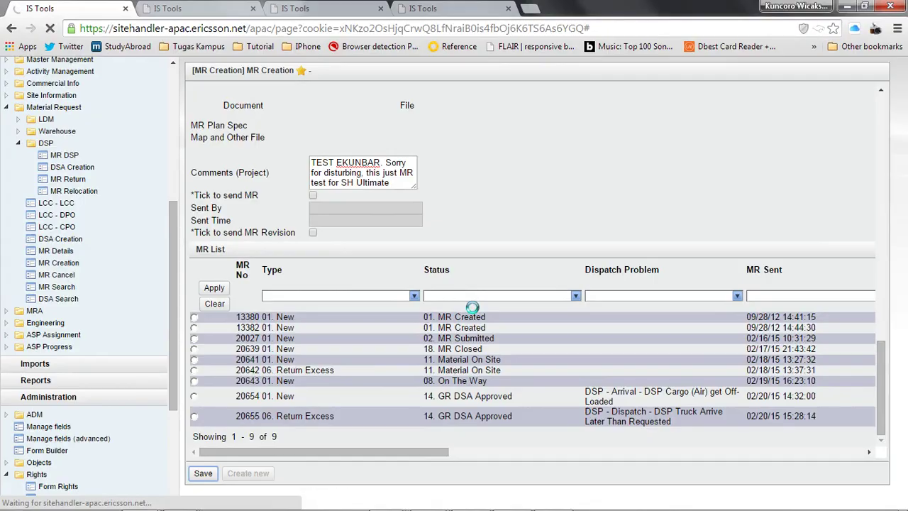
mouse_move(110, 503)
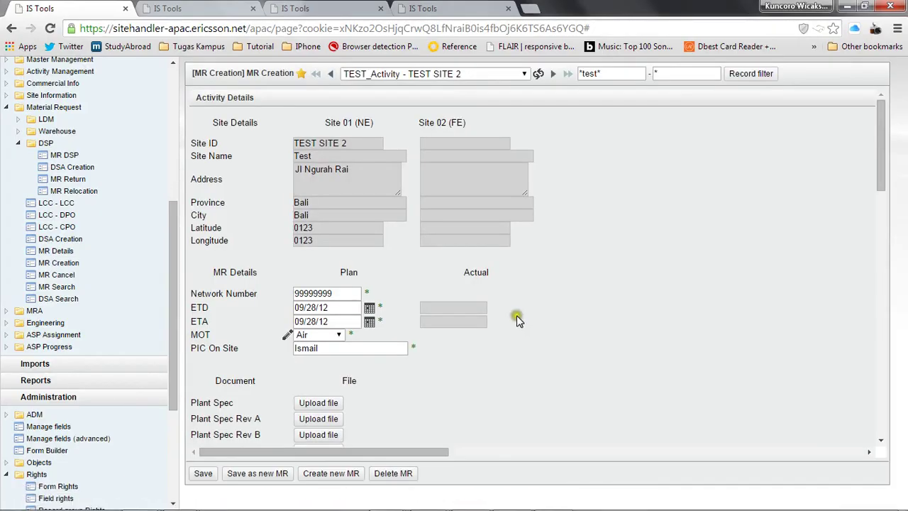
Tick 'Tick to send MR' and save MR 20660 as 02. MR Submitted, then go to the LDM session.
scroll(523, 316, down, 4)
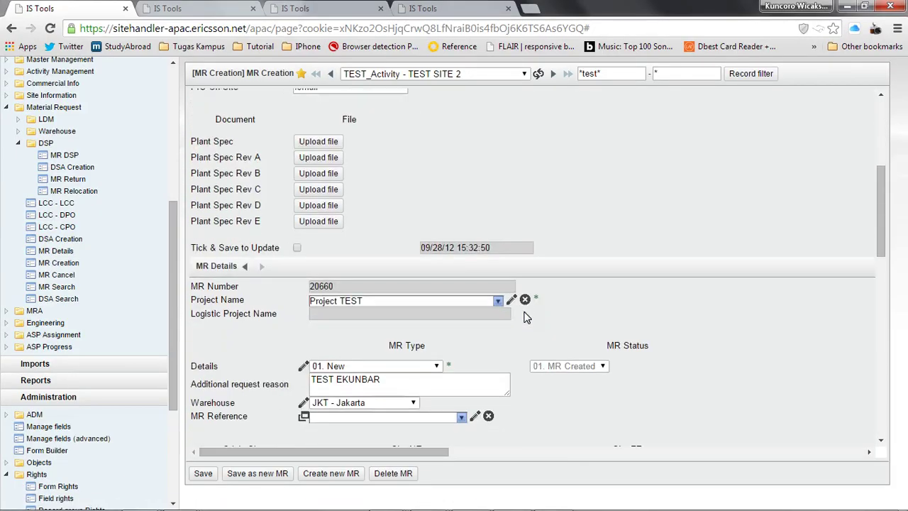
scroll(523, 316, down, 1)
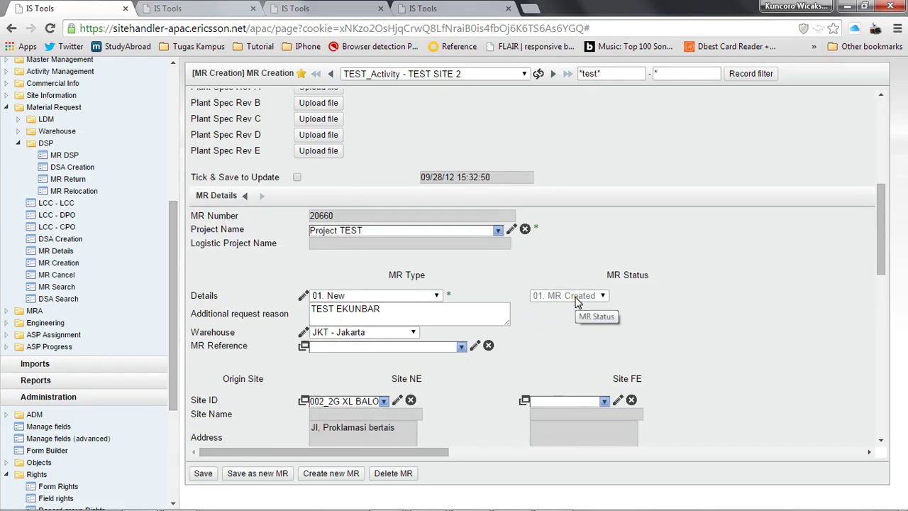
scroll(576, 302, down, 2)
scroll(577, 302, down, 7)
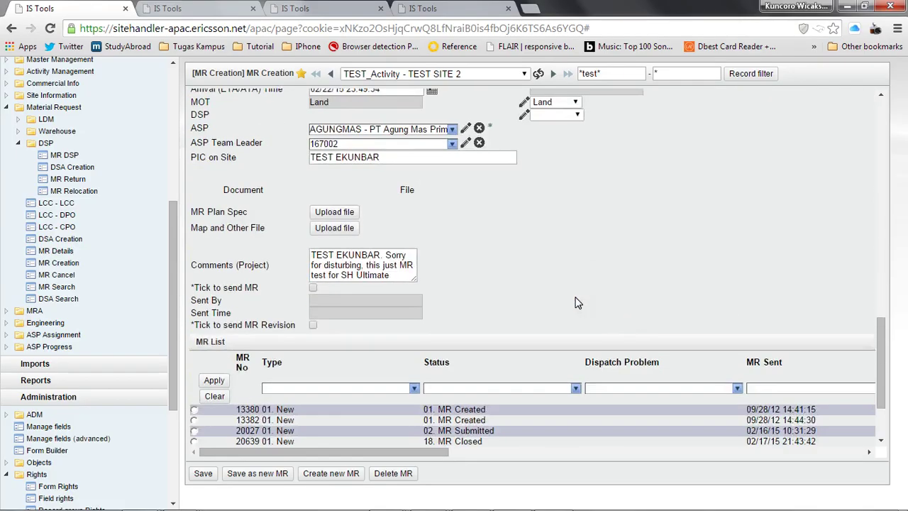
click(314, 253)
click(203, 473)
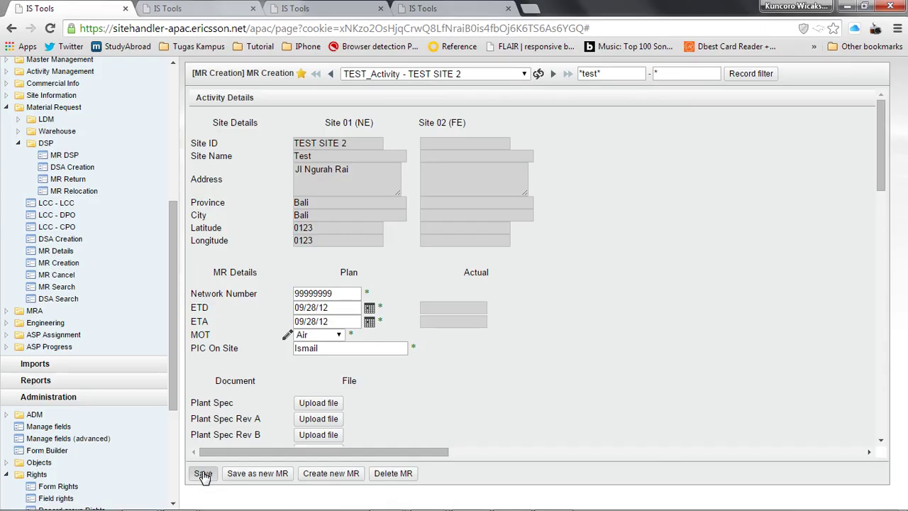
scroll(496, 354, down, 3)
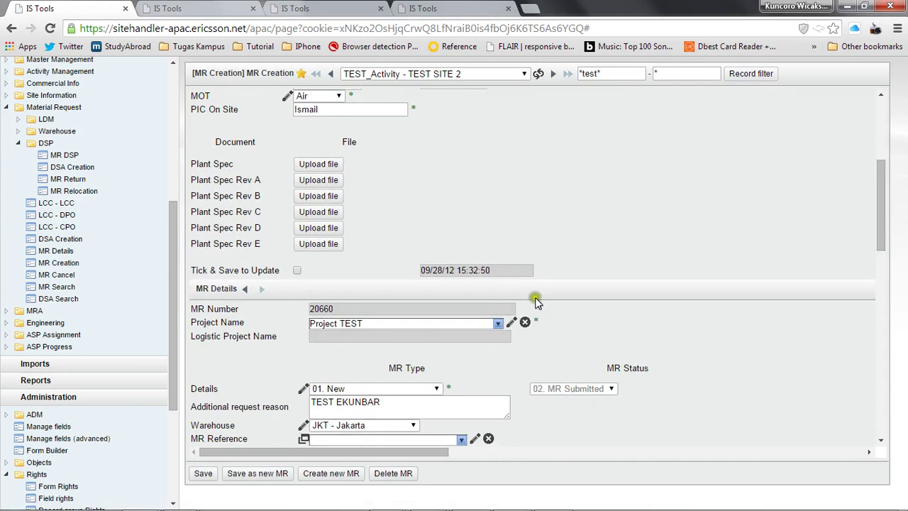
click(195, 9)
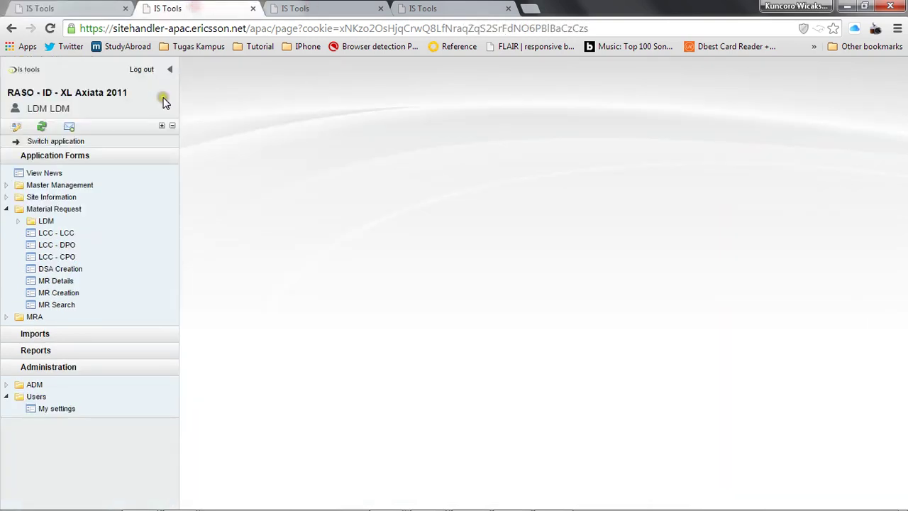
Expand the LDM forms under Material Request and load the MR Accept form.
click(108, 102)
click(121, 112)
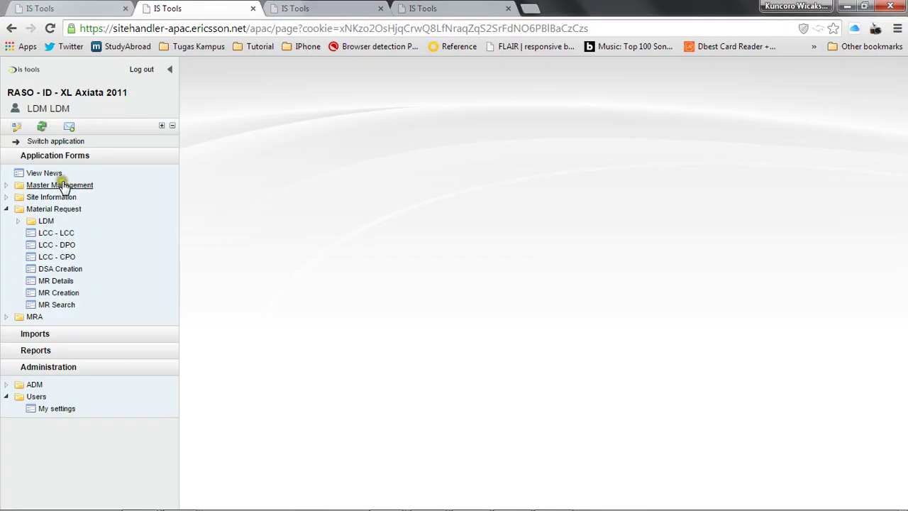
click(44, 220)
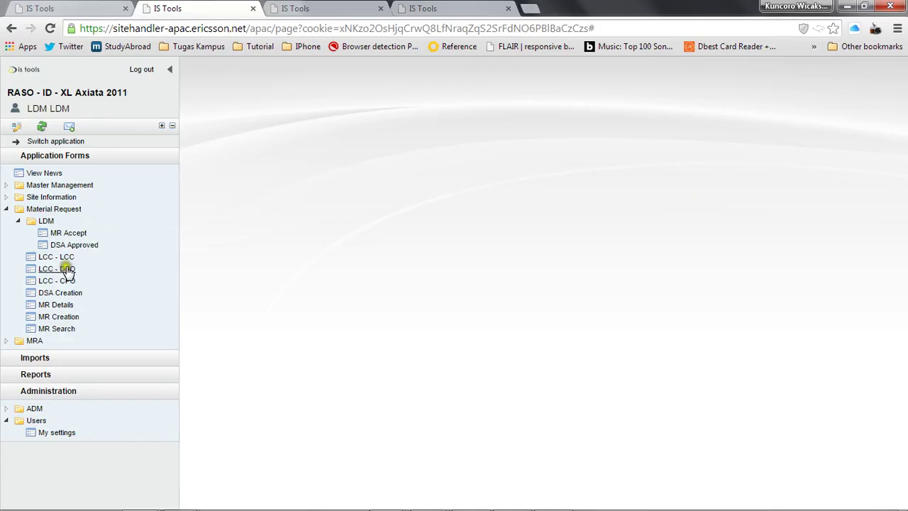
click(73, 235)
click(76, 237)
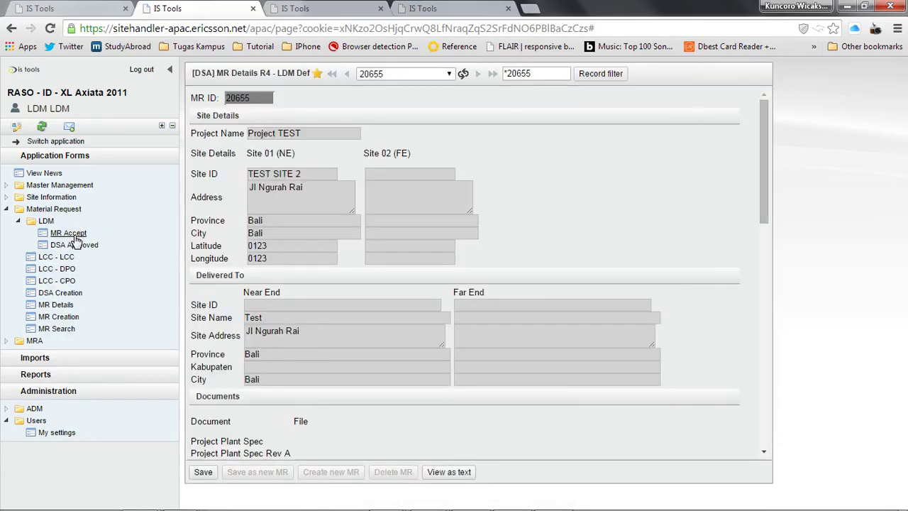
Scroll through the MR details, then return to MR Creation showing MR 20660.
scroll(408, 121, down, 5)
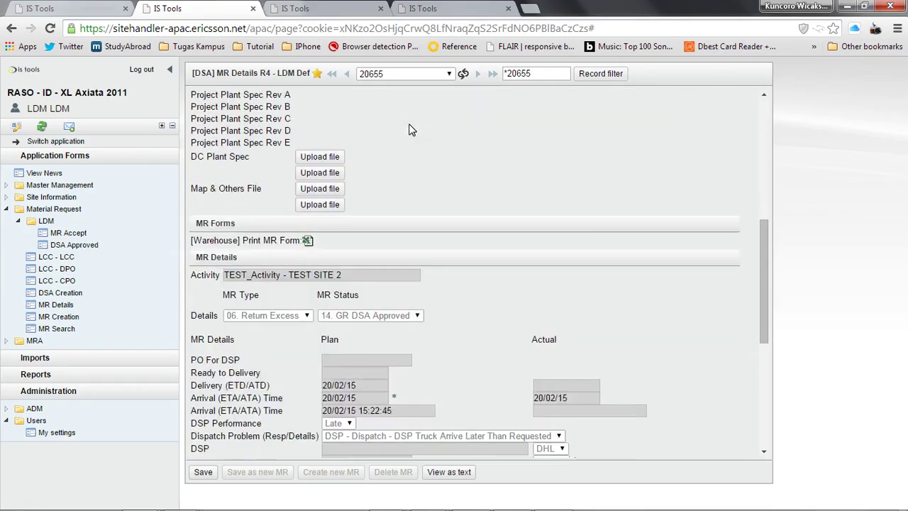
scroll(395, 190, up, 2)
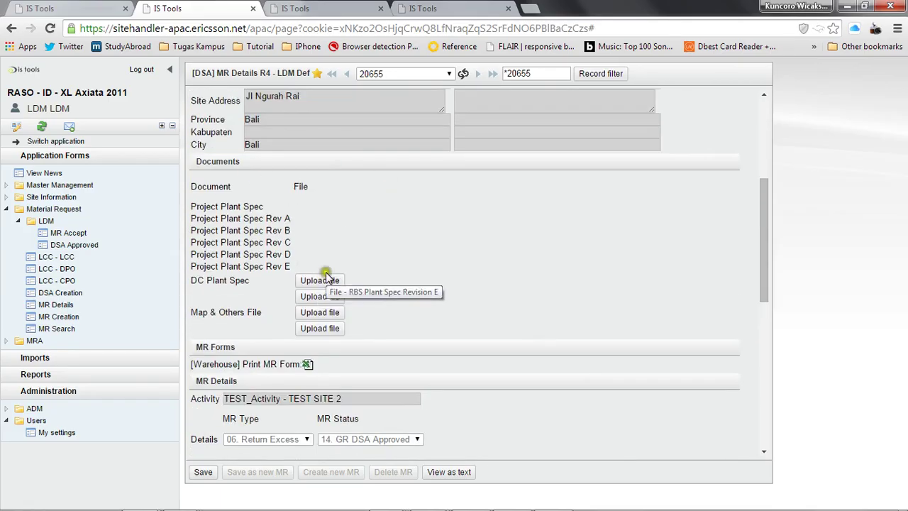
scroll(376, 260, down, 1)
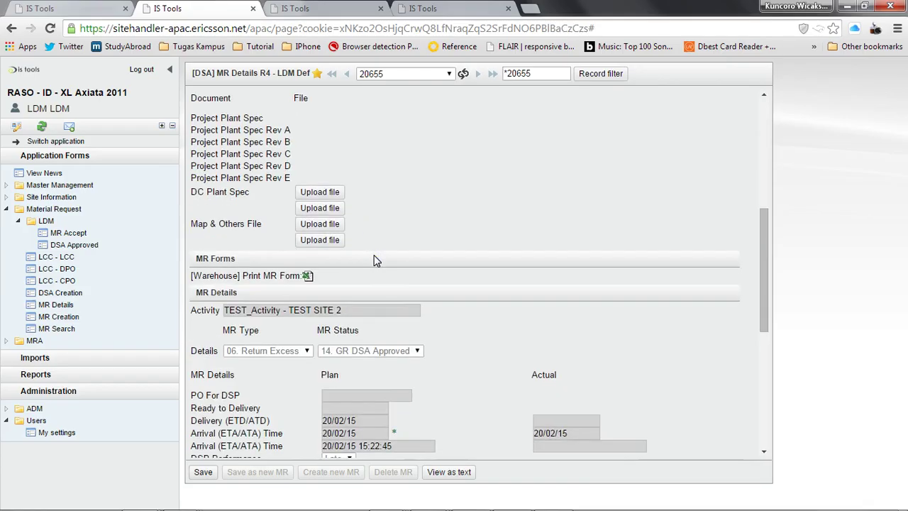
scroll(376, 260, down, 1)
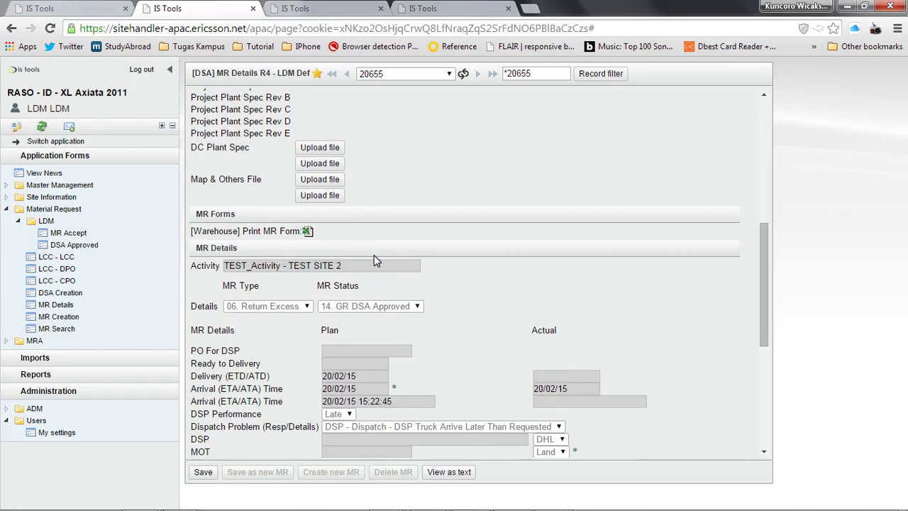
click(126, 9)
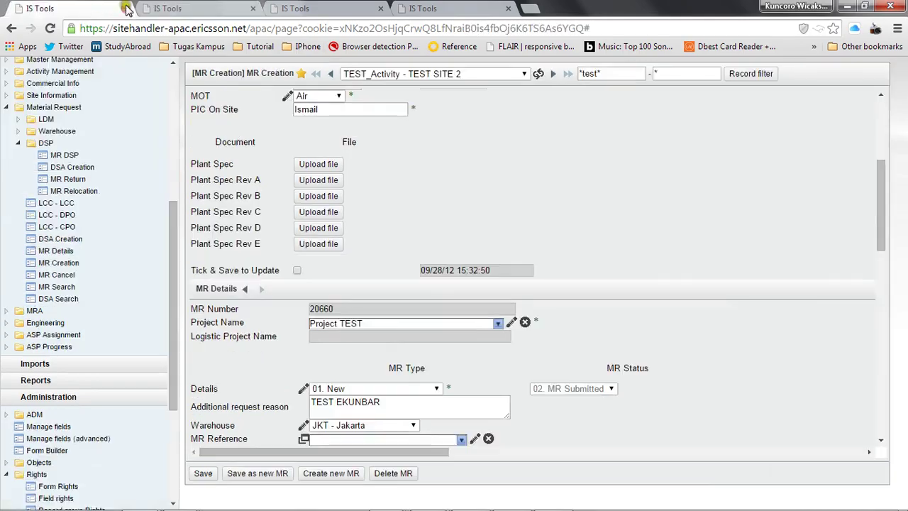
Filter the DSA MR Details records to 20660 and load that MR in place of 20655.
scroll(523, 183, down, 5)
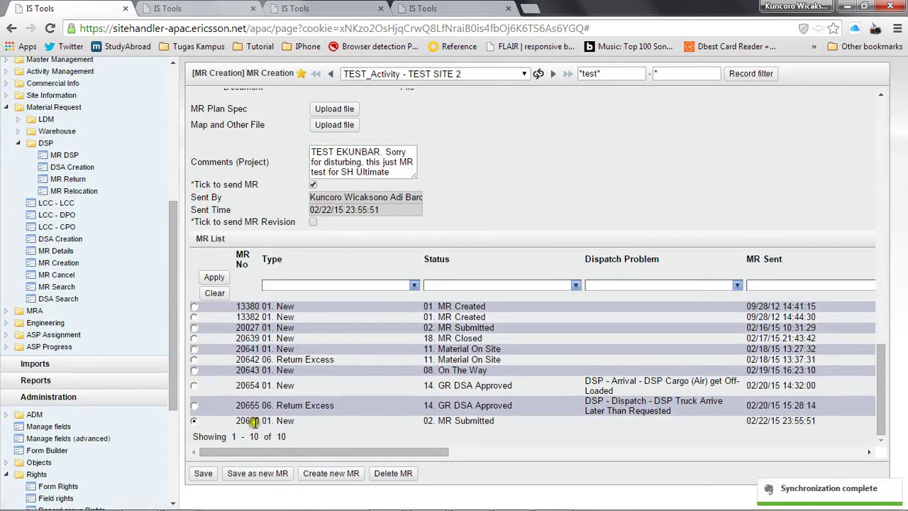
click(202, 8)
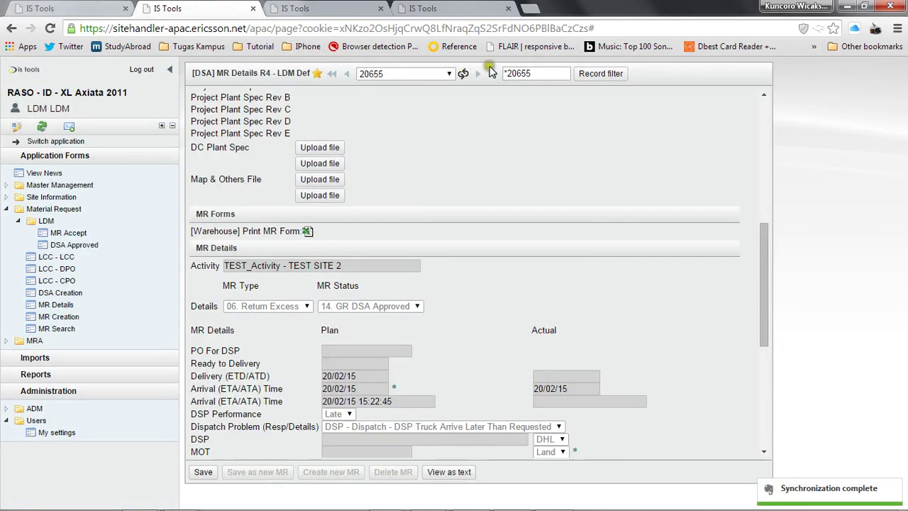
double_click(517, 73)
text(20660)
key(Return)
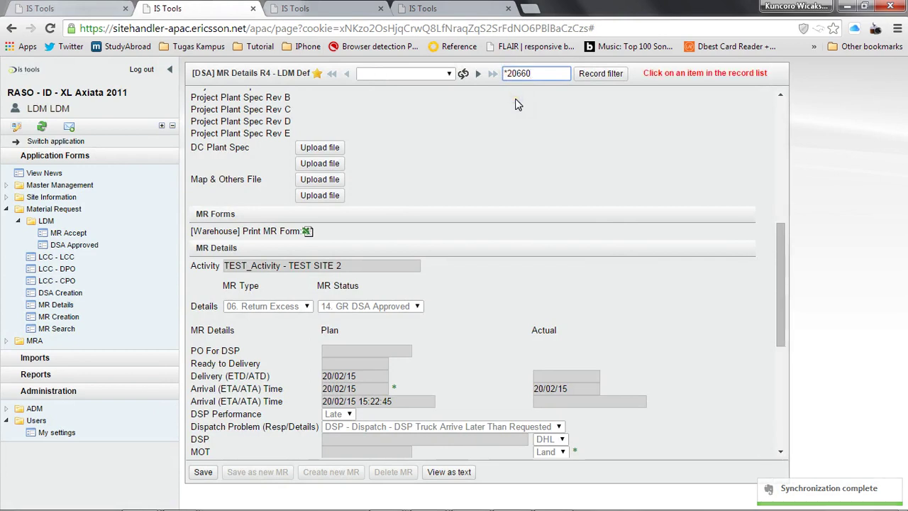
click(415, 74)
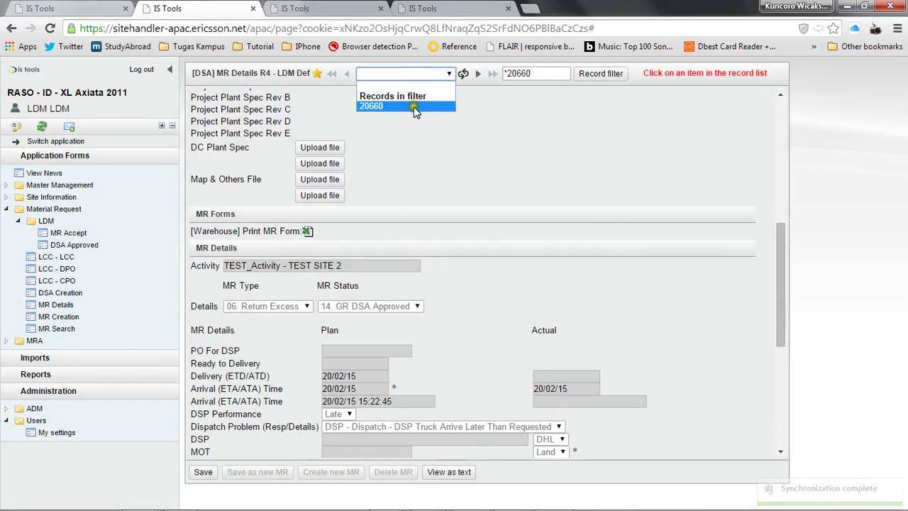
click(414, 107)
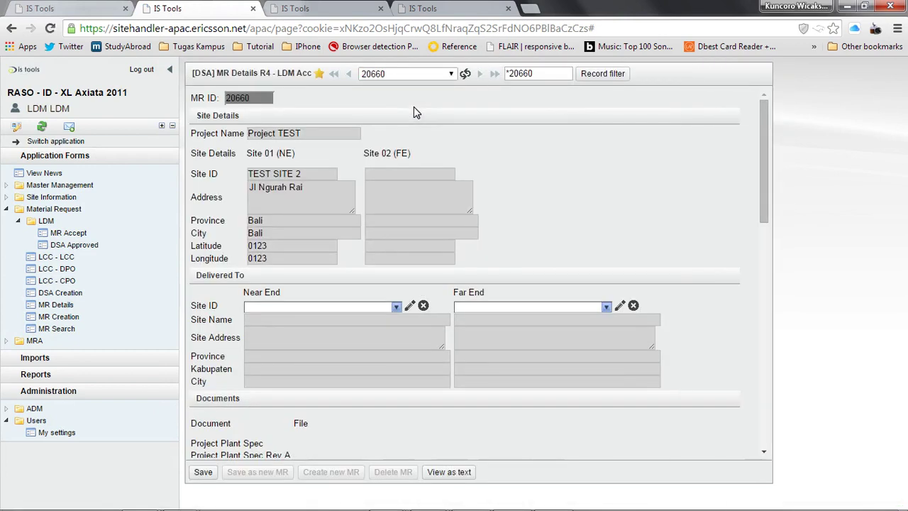
scroll(516, 159, down, 3)
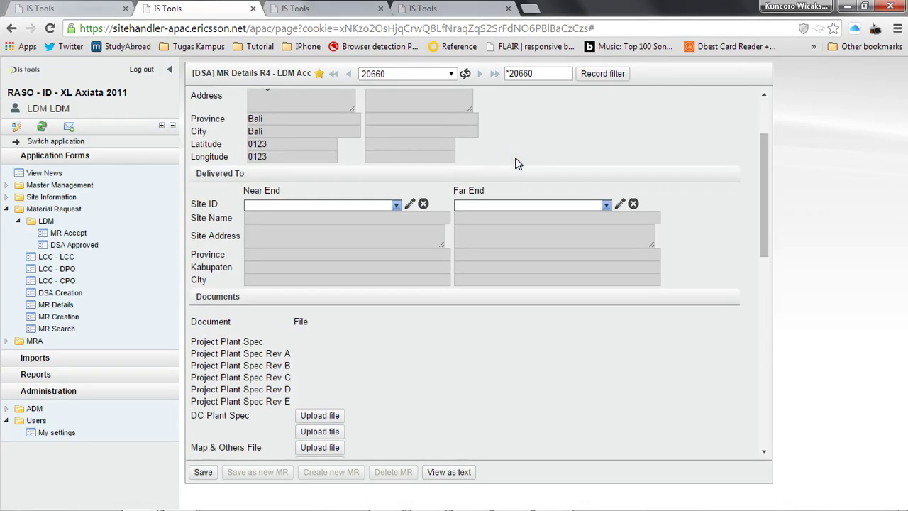
scroll(443, 183, up, 3)
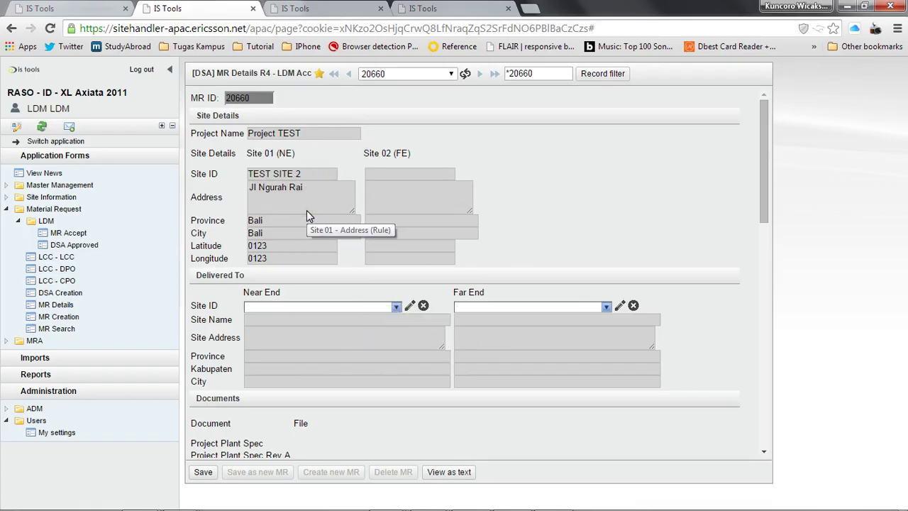
scroll(306, 213, down, 3)
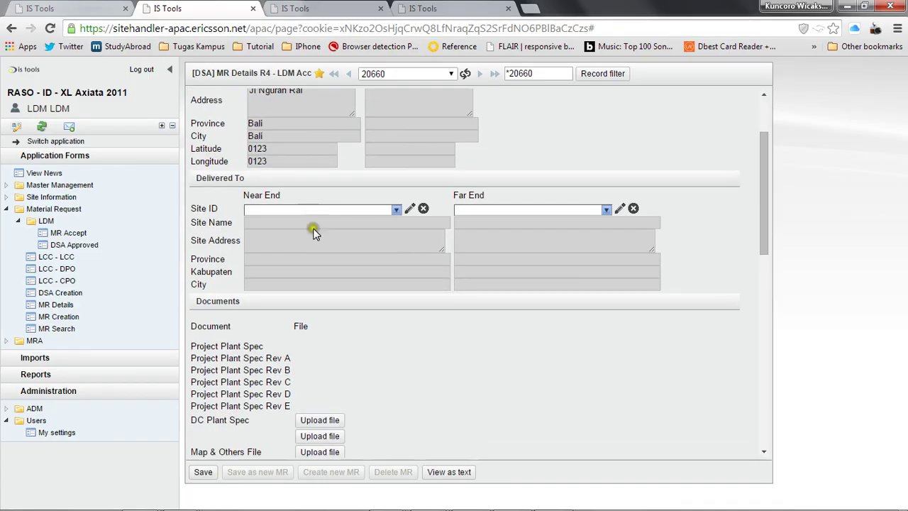
scroll(387, 249, down, 5)
scroll(389, 253, down, 5)
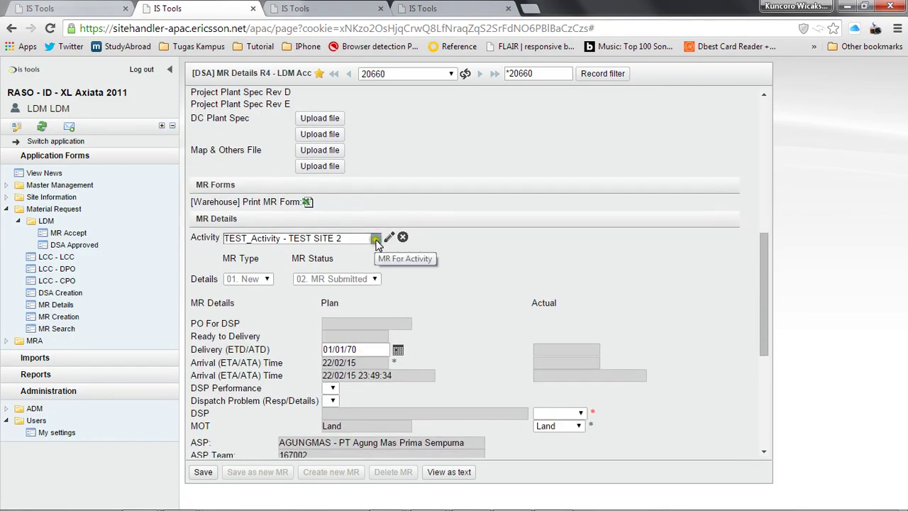
Set MR 20660's Delivery (ETA/ATD) date to 19/02/15.
scroll(474, 252, down, 4)
scroll(475, 254, down, 2)
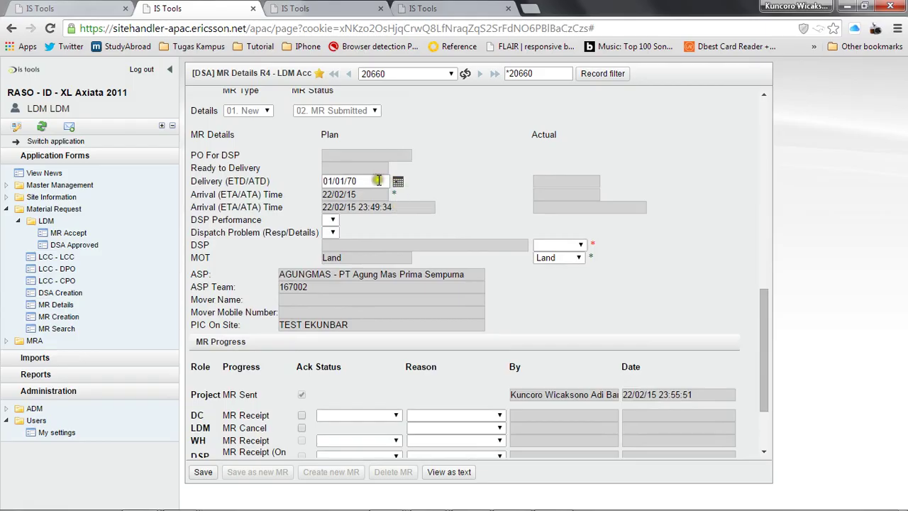
click(348, 194)
key(ctrl+a)
key(ctrl+c)
click(385, 181)
key(ctrl+a)
key(ctrl+v)
click(398, 182)
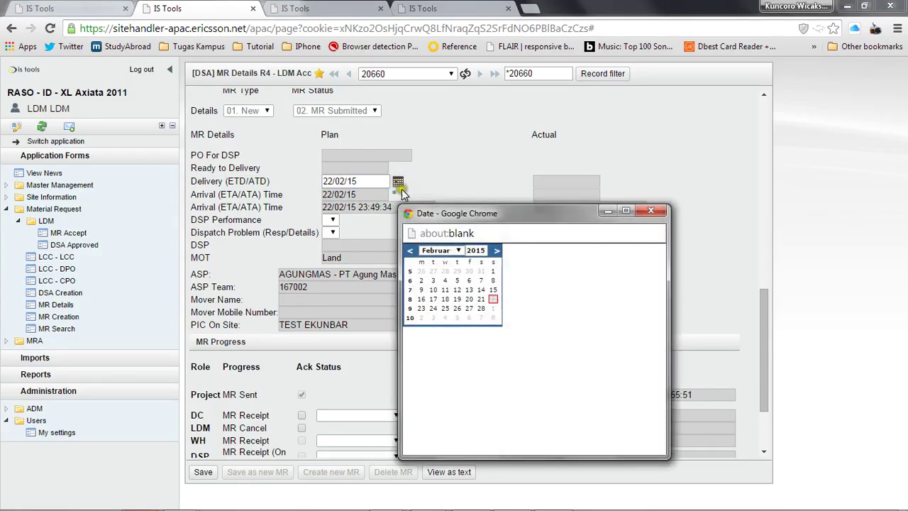
click(457, 299)
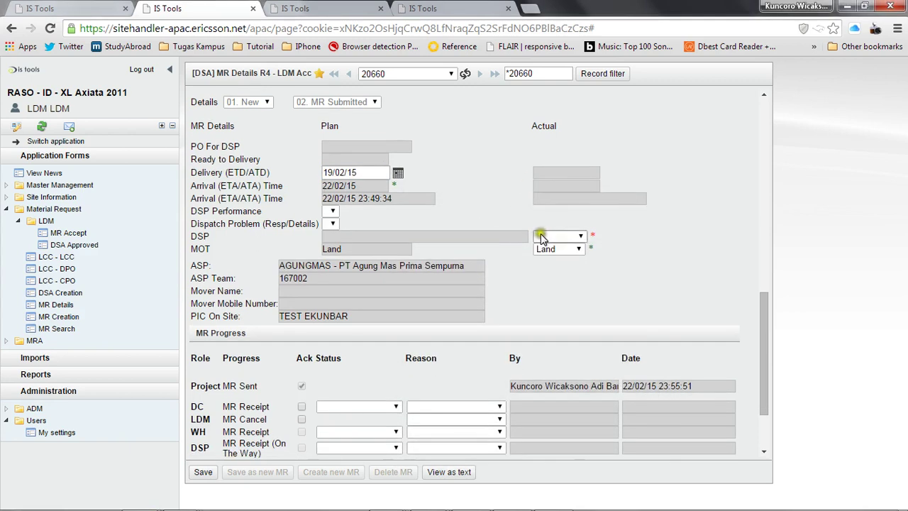
Keep actual transport mode Land and choose DHL as the actual DSP.
click(545, 249)
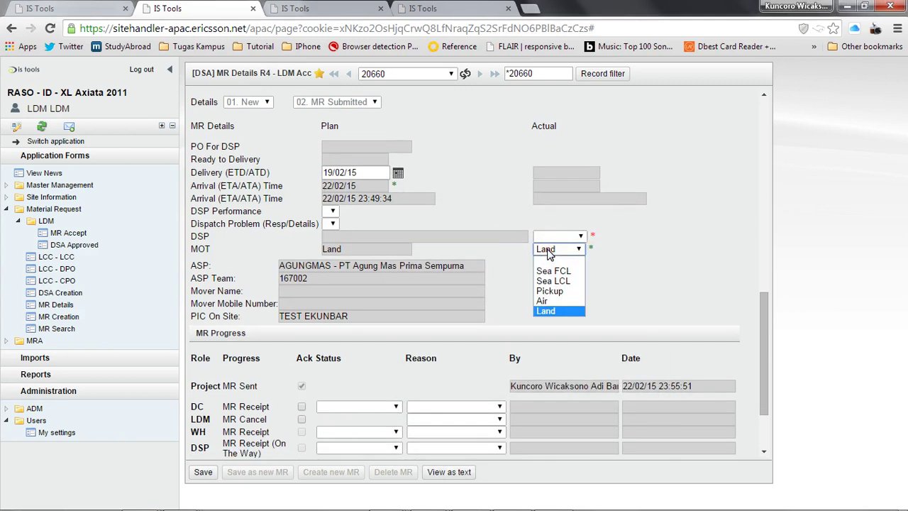
click(546, 248)
click(546, 237)
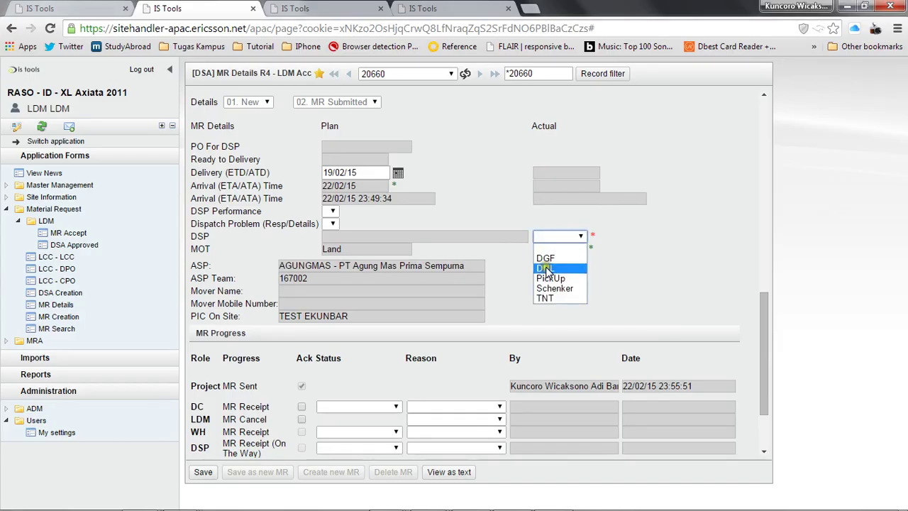
click(545, 264)
scroll(580, 267, down, 1)
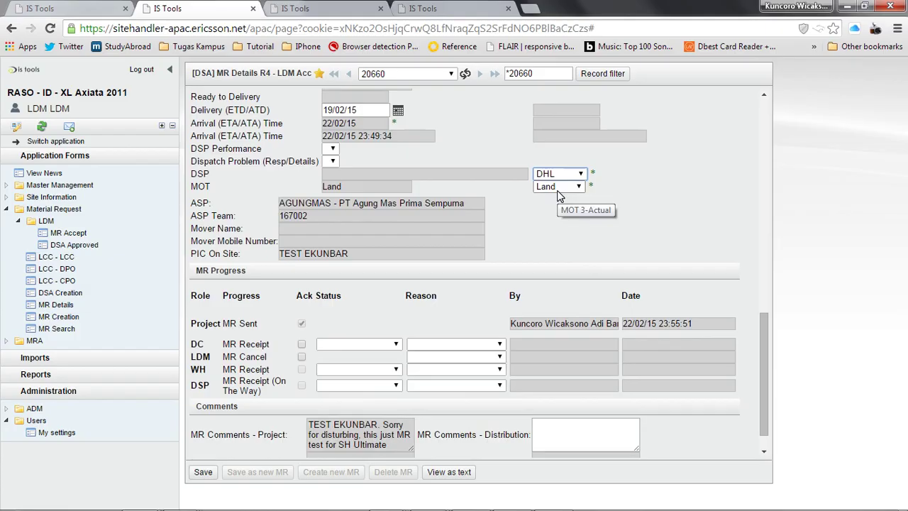
click(596, 182)
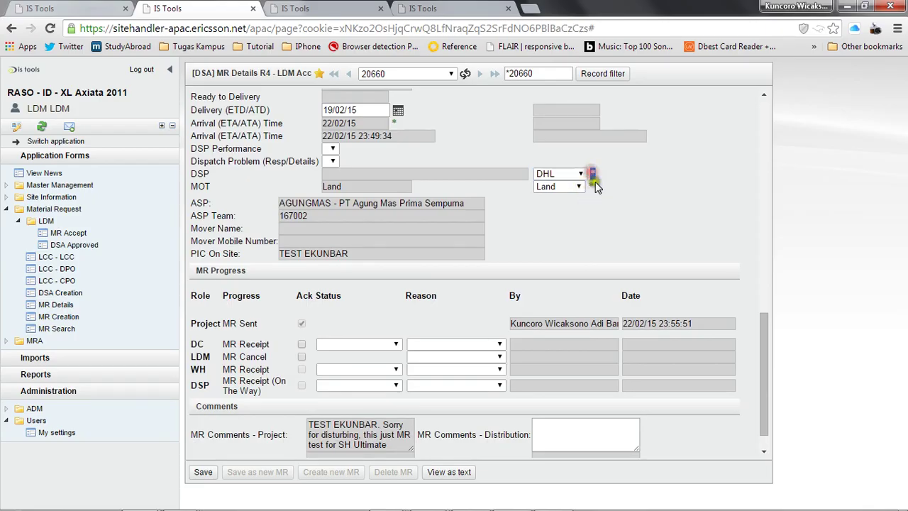
click(612, 198)
Tick DC MR Receipt with acknowledgement Accepted and save MR 20660.
scroll(557, 212, down, 1)
click(302, 317)
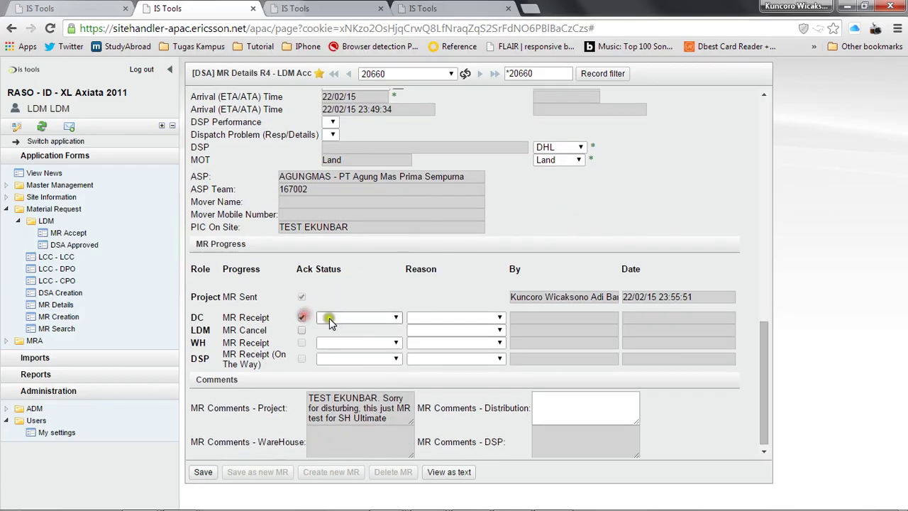
click(330, 319)
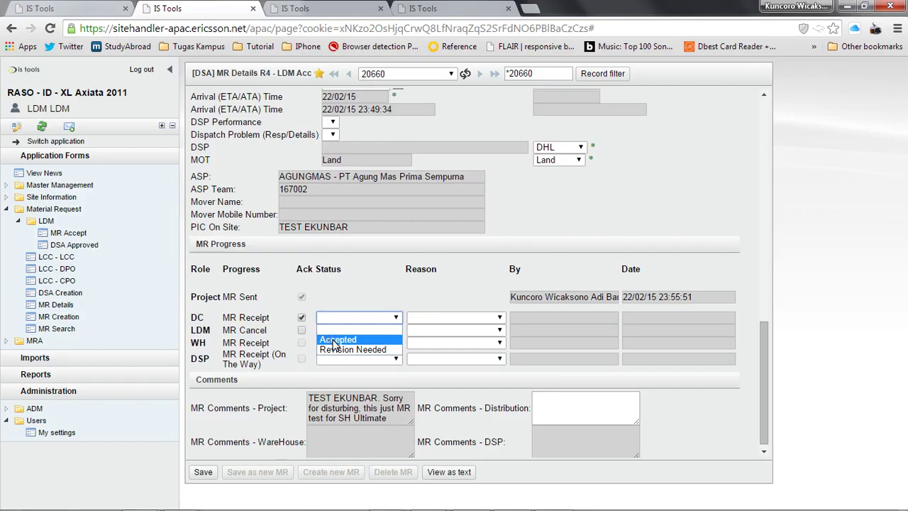
click(336, 341)
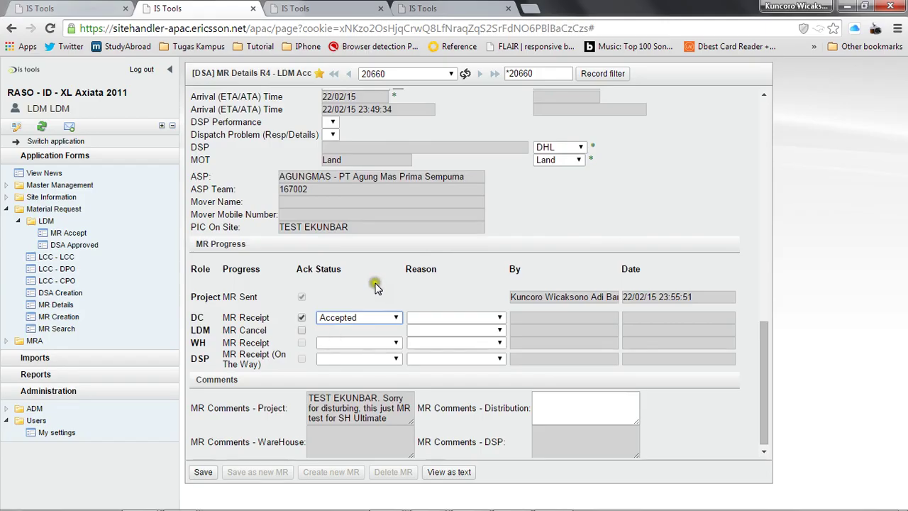
click(191, 475)
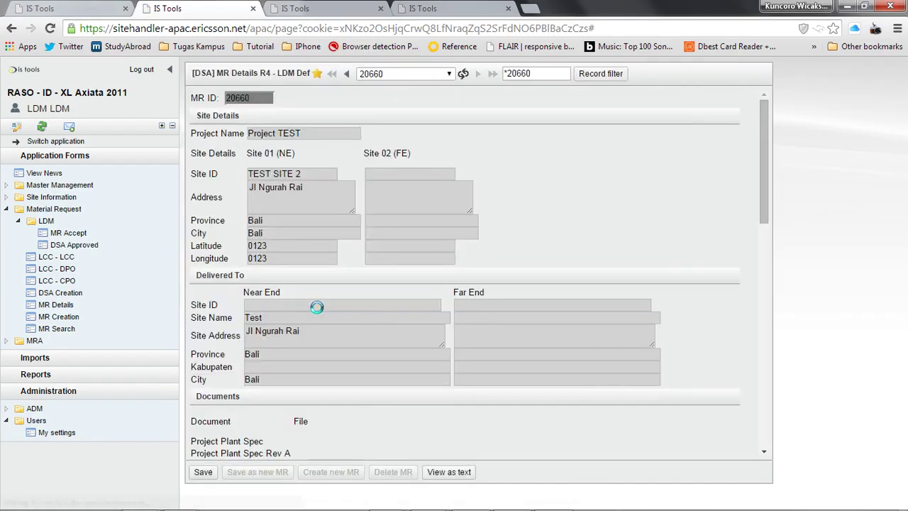
Confirm MR 20660 reads 03. LDM Received, then switch to the warehouse user's session.
scroll(317, 307, down, 5)
scroll(317, 306, down, 3)
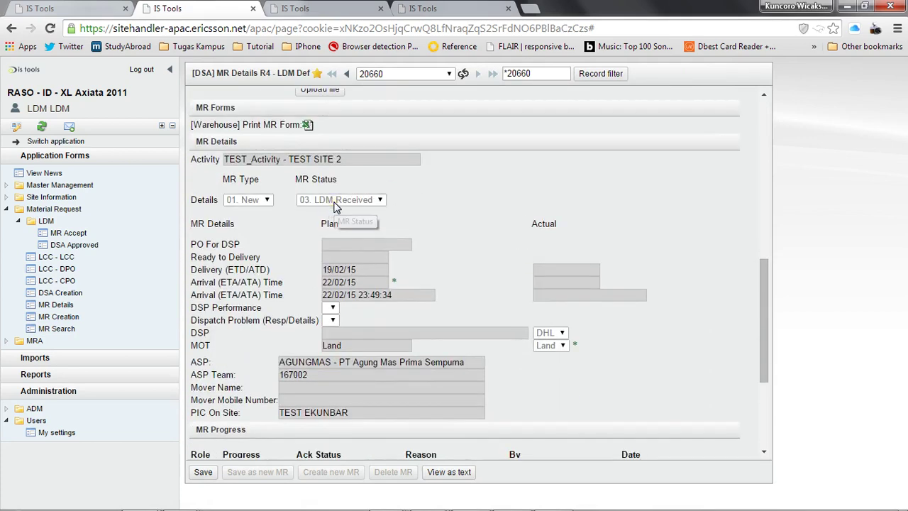
scroll(336, 206, down, 3)
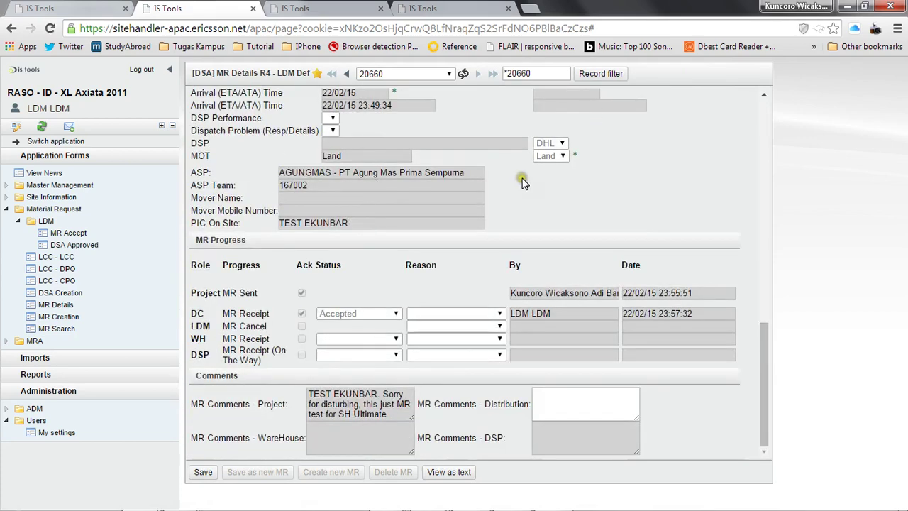
click(301, 9)
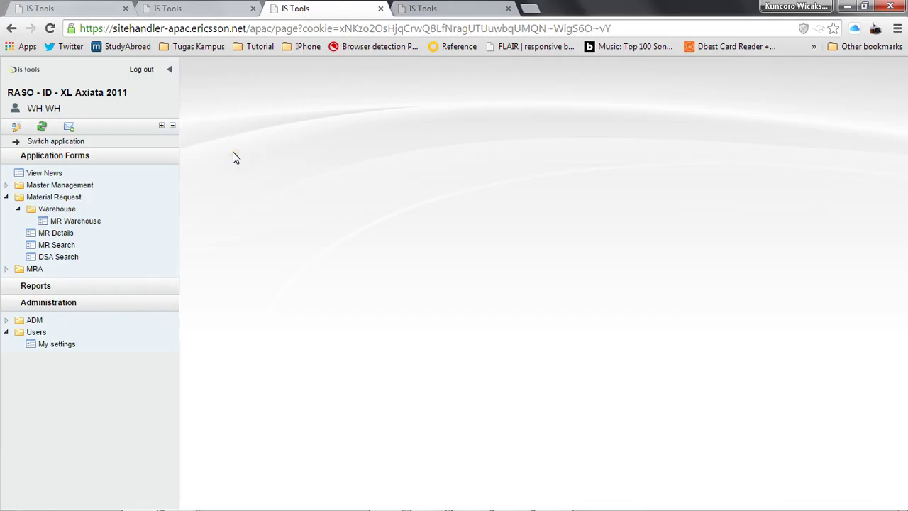
Open the warehouse MR Details form in the WH session.
click(88, 223)
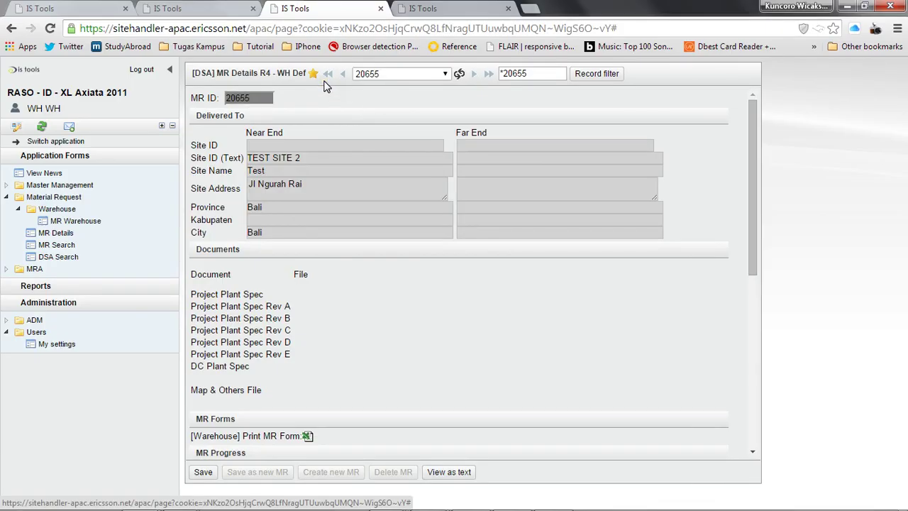
key(super)
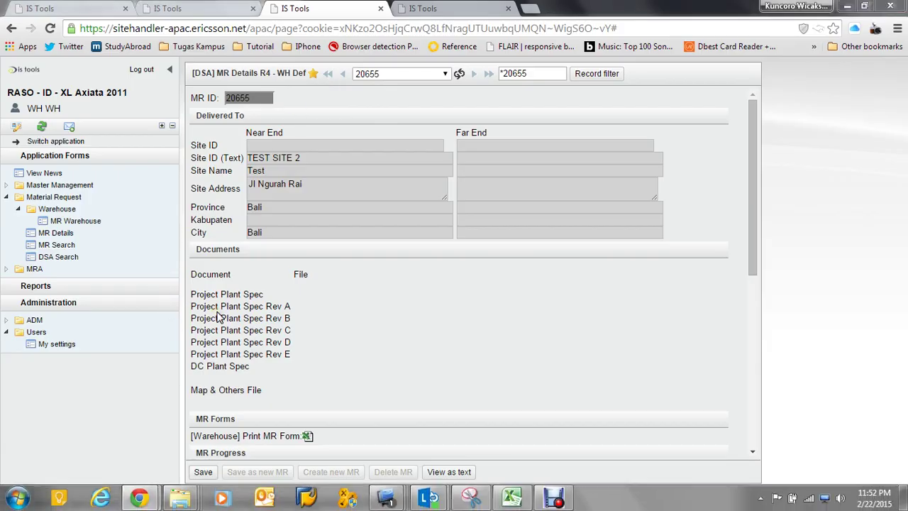
key(super)
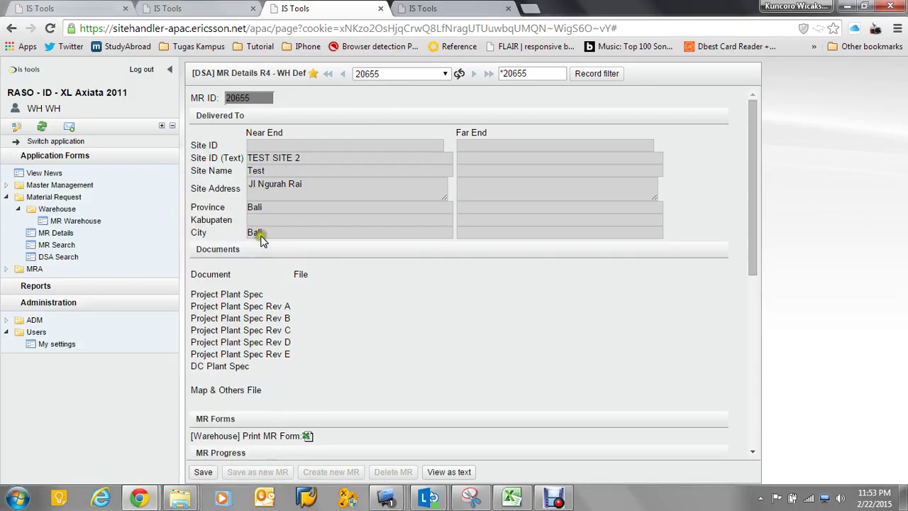
scroll(412, 286, down, 2)
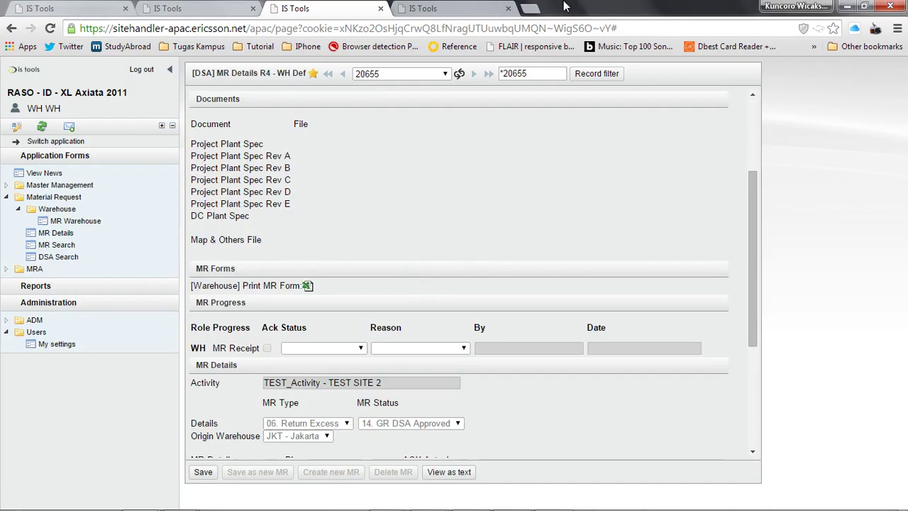
scroll(545, 137, down, 3)
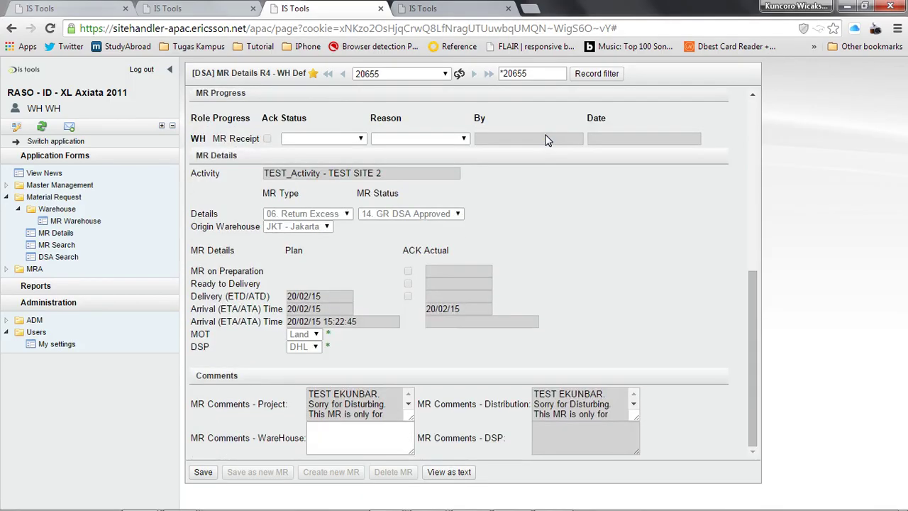
Copy 20660 from the LDM session and filter the warehouse records on it.
click(516, 69)
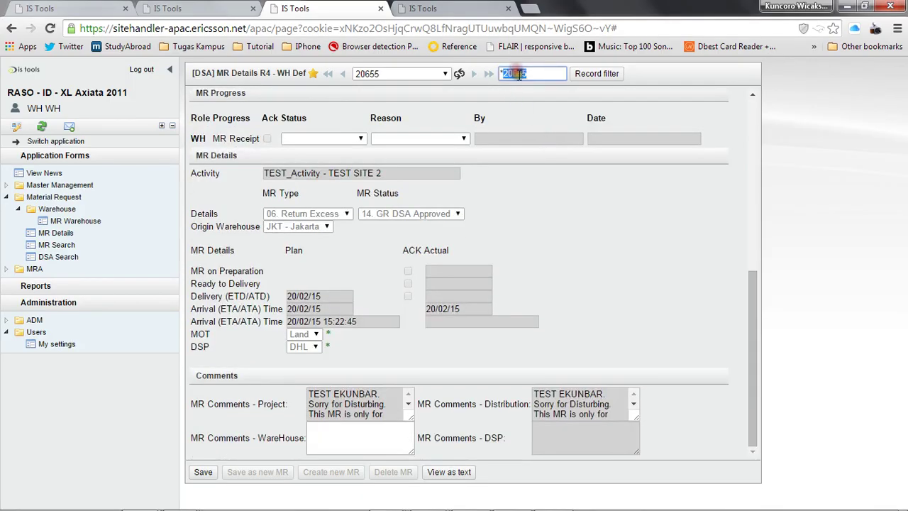
key(ctrl+shift+Tab)
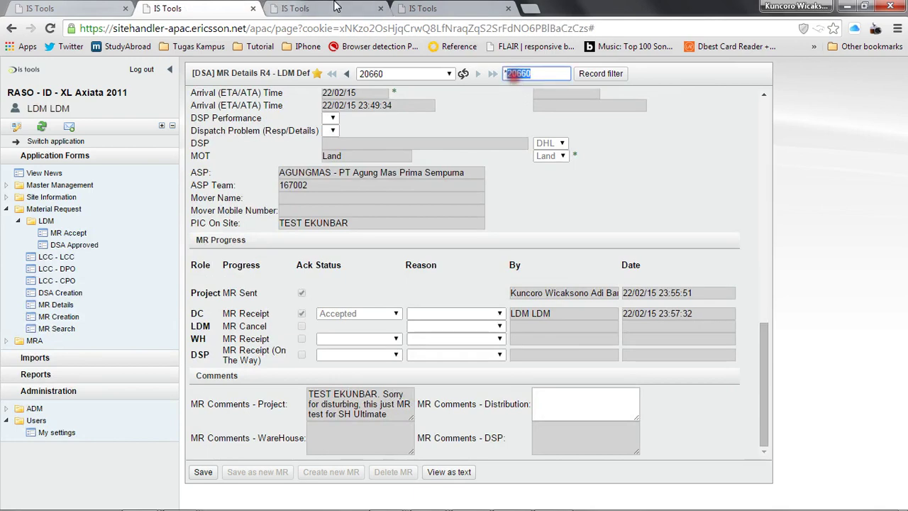
key(ctrl+Tab)
text(20660)
click(574, 74)
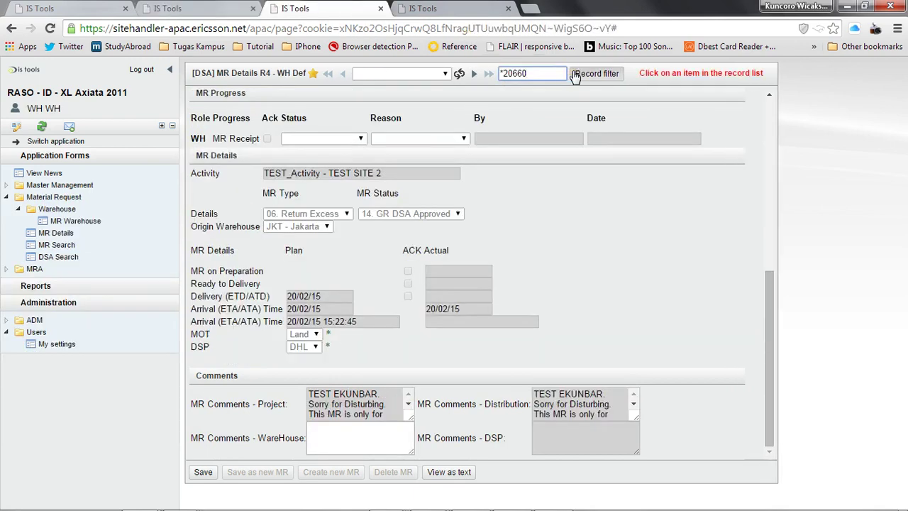
Load MR 20660, tick WH MR Receipt with Ack Status Revision Needed, and save.
click(419, 74)
click(415, 105)
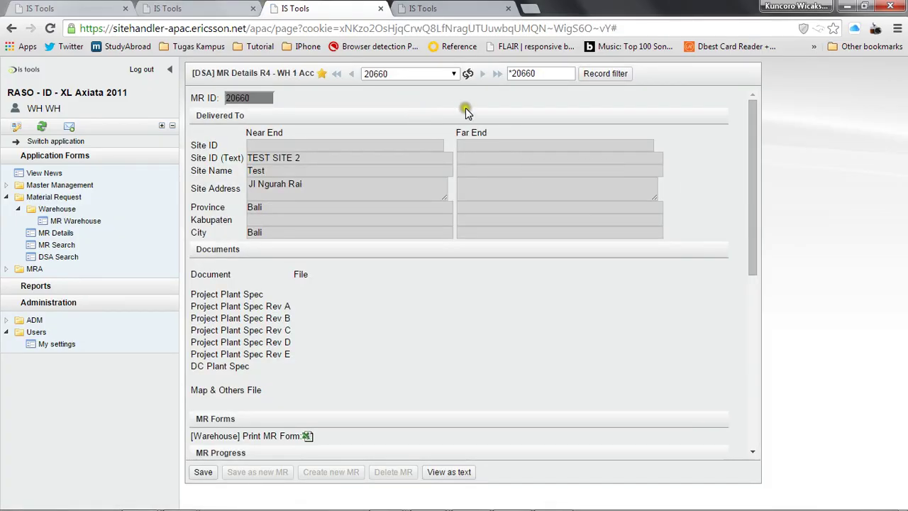
scroll(465, 110, down, 5)
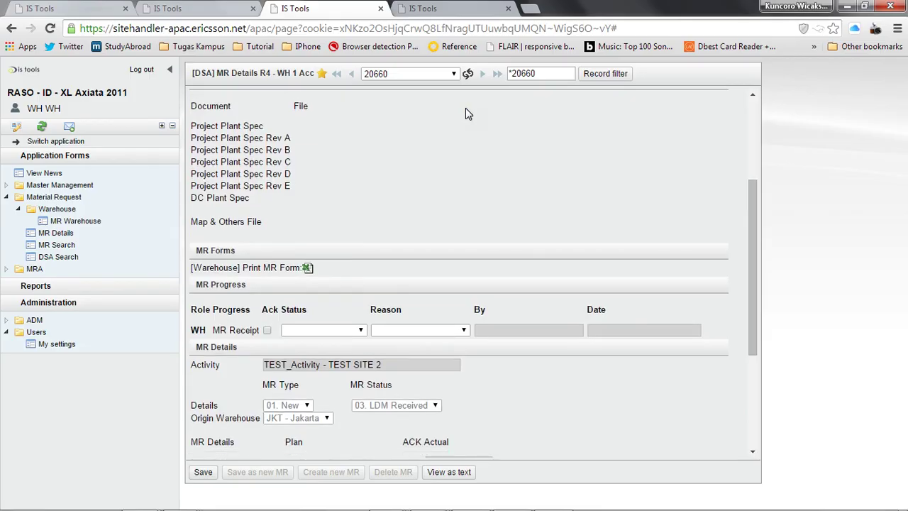
scroll(465, 110, down, 4)
click(268, 211)
click(290, 210)
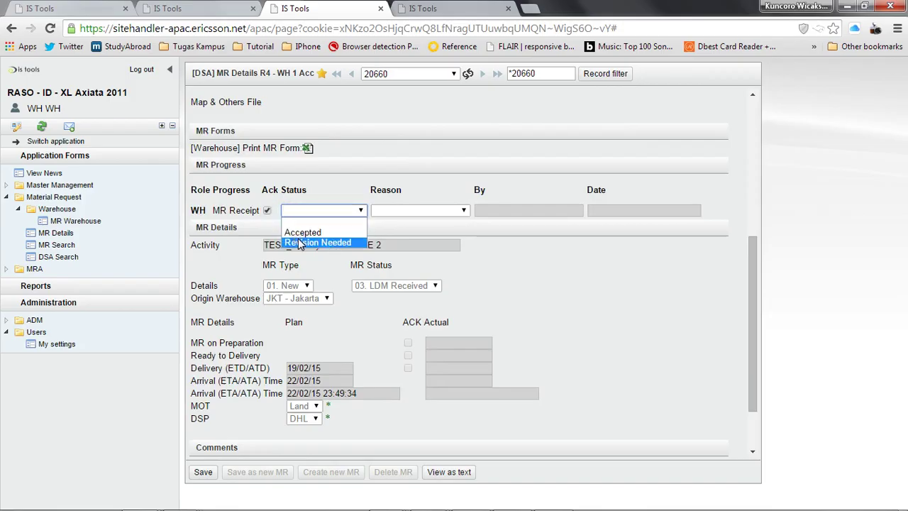
click(299, 243)
click(203, 472)
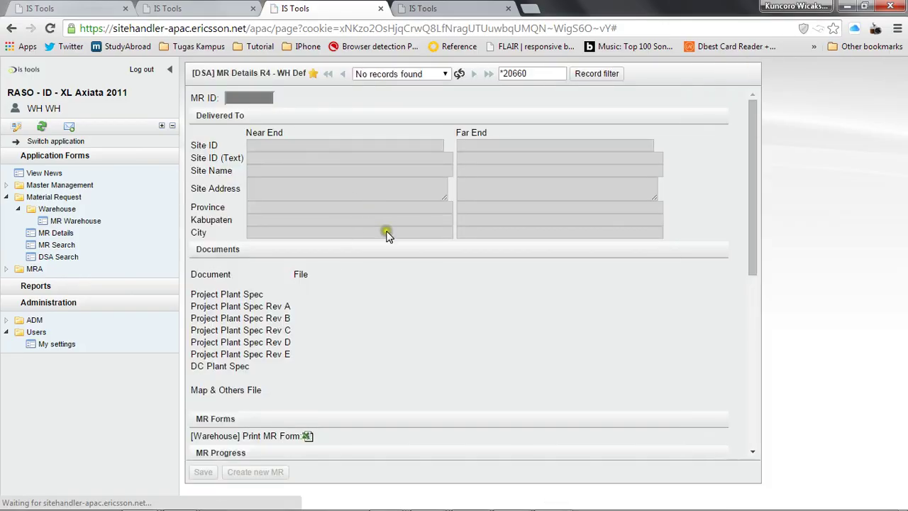
scroll(388, 236, down, 5)
Reopen MR 20660 in the LDM session and set its DSP to DGF.
click(203, 9)
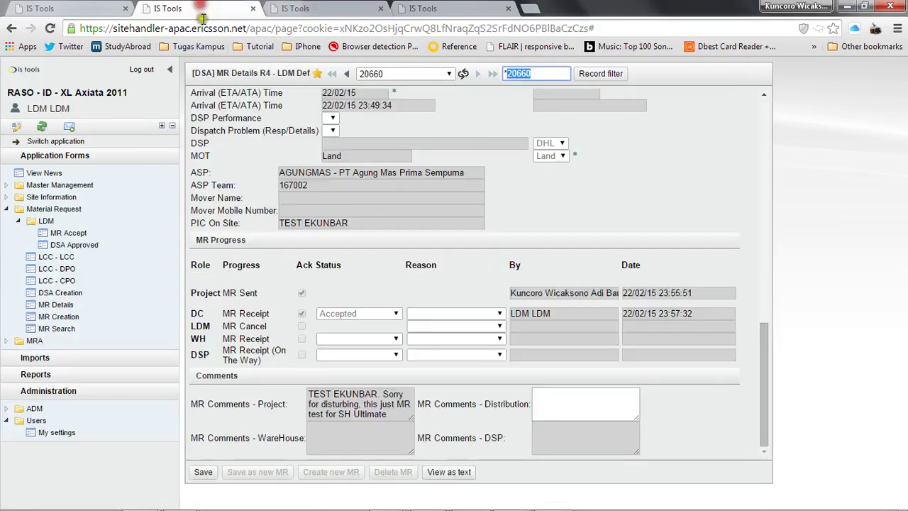
click(65, 234)
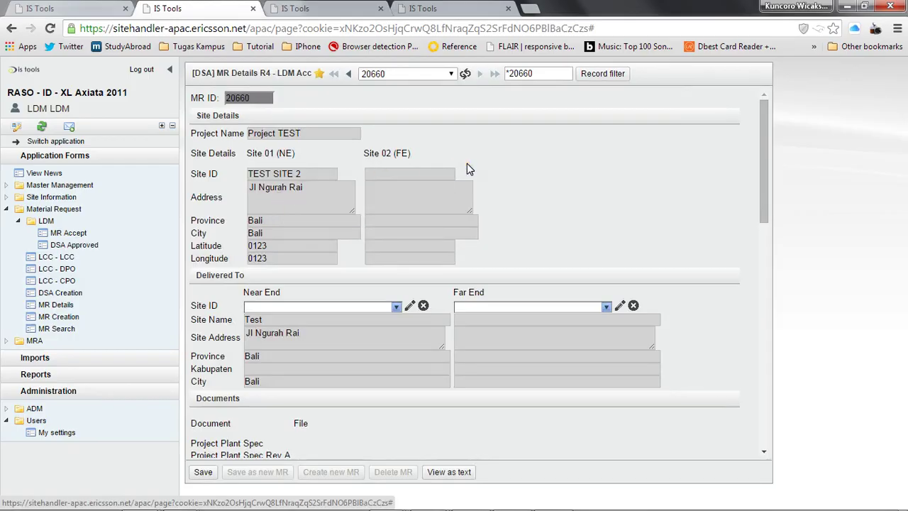
scroll(467, 163, down, 3)
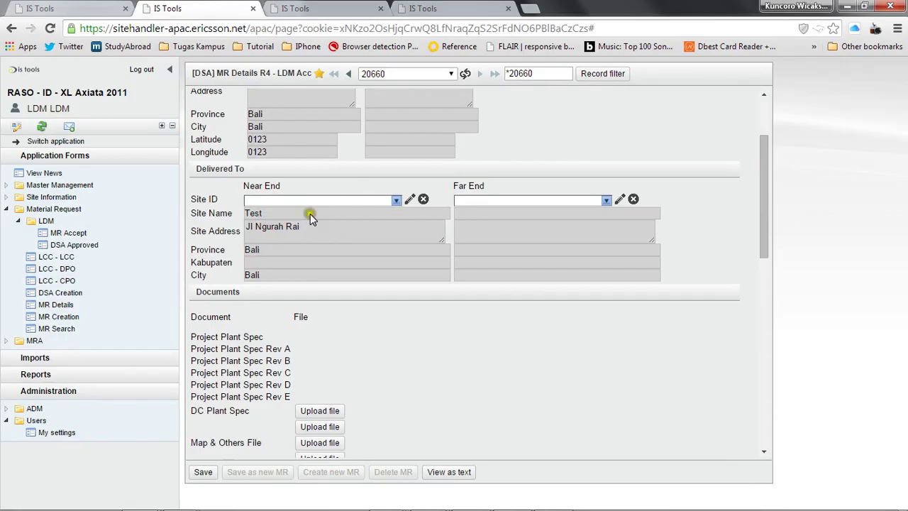
scroll(400, 297, down, 3)
scroll(401, 298, down, 6)
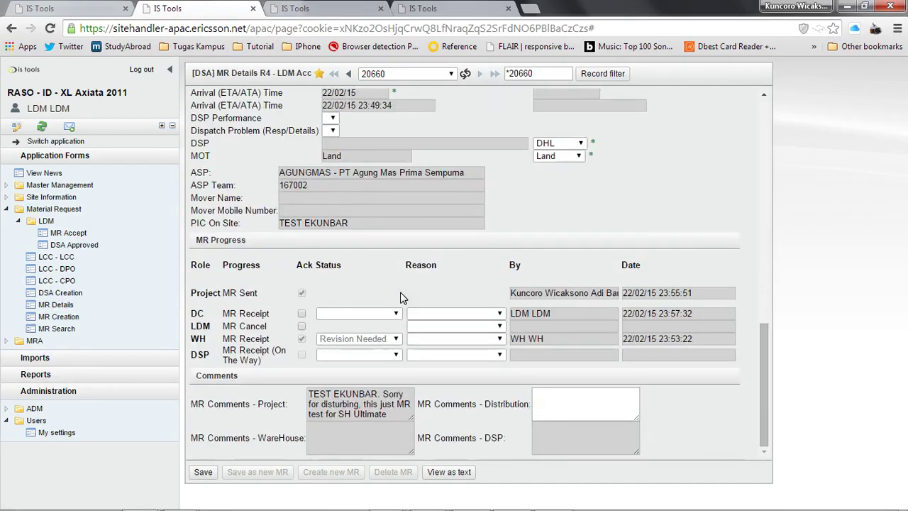
scroll(401, 298, up, 2)
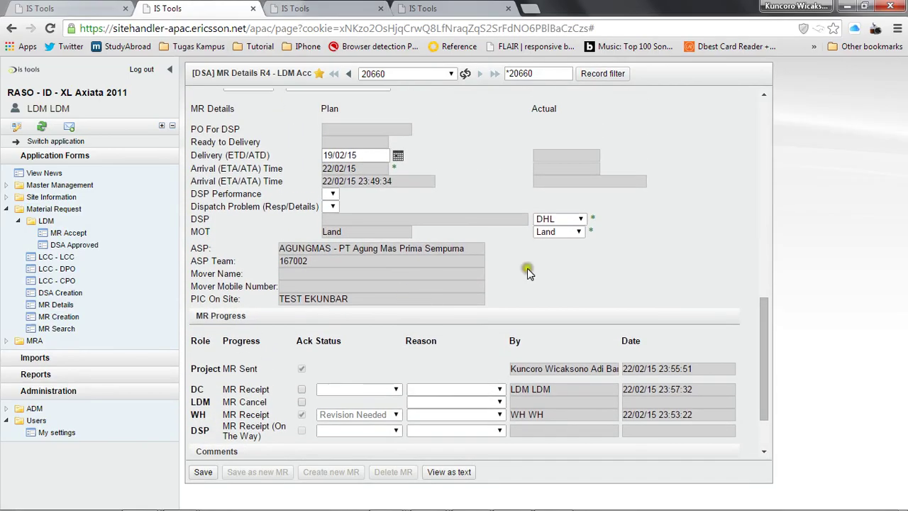
click(576, 214)
click(559, 251)
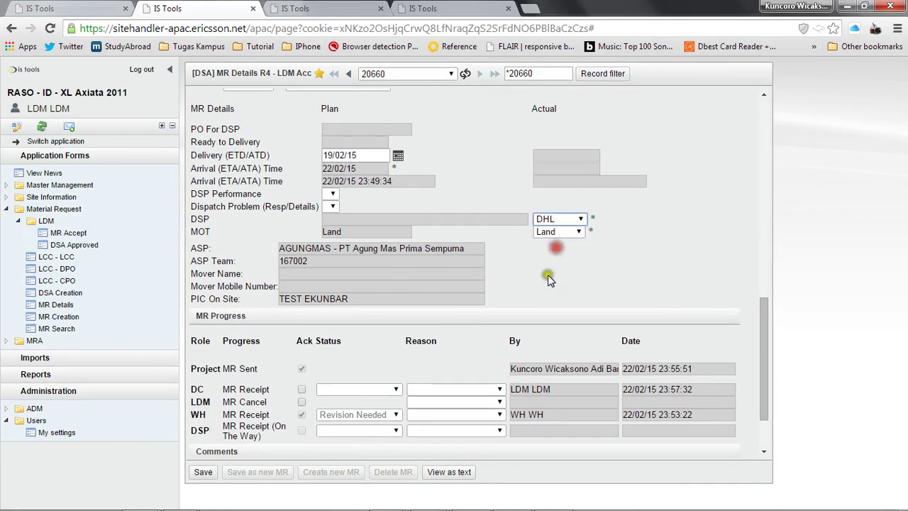
scroll(543, 284, up, 2)
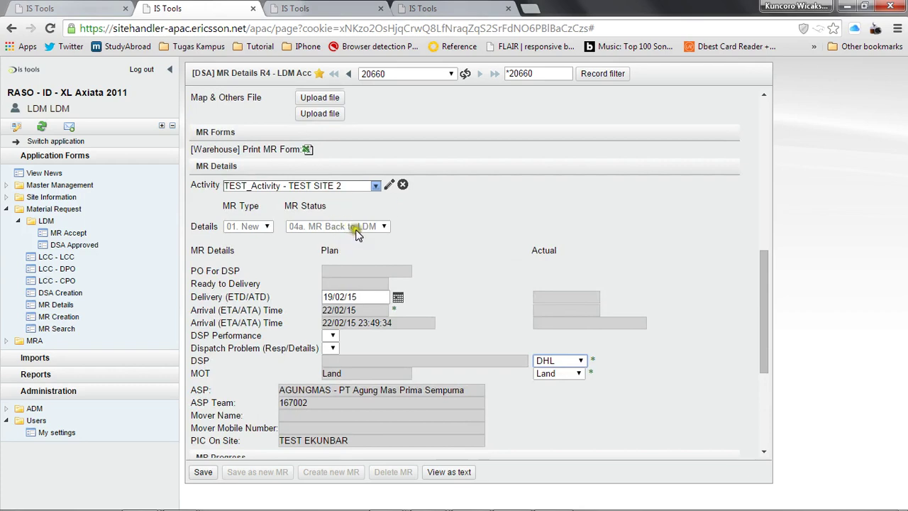
scroll(443, 237, down, 2)
scroll(449, 237, down, 1)
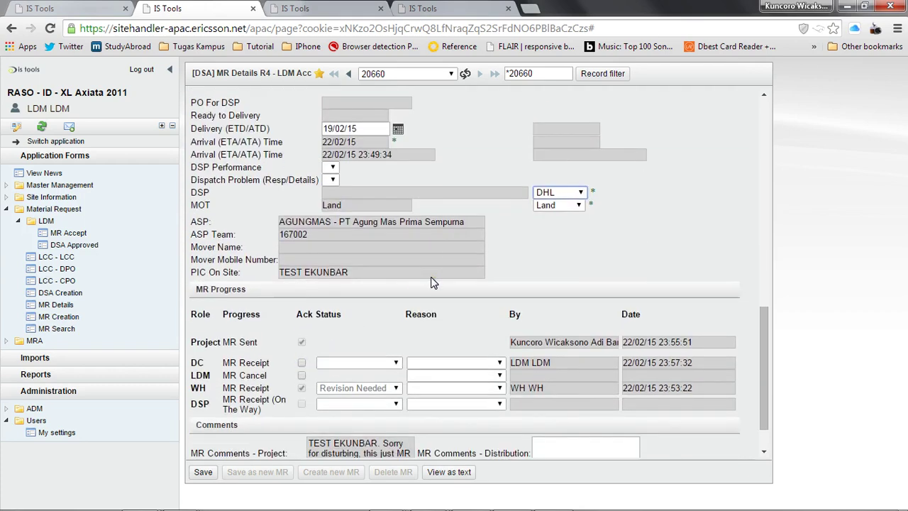
click(557, 193)
click(557, 215)
Tick DC MR Receipt with Ack Status Accepted, keep DGF as DSP, and save.
click(302, 364)
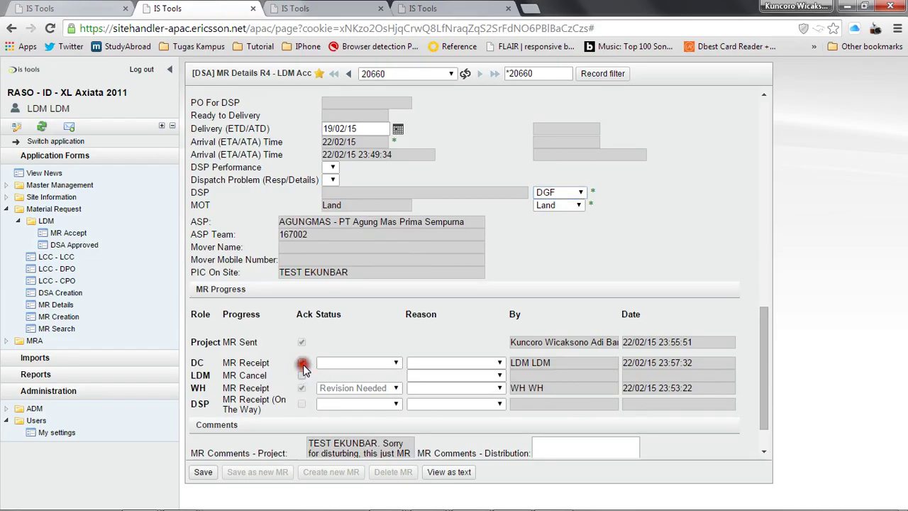
click(349, 364)
click(346, 385)
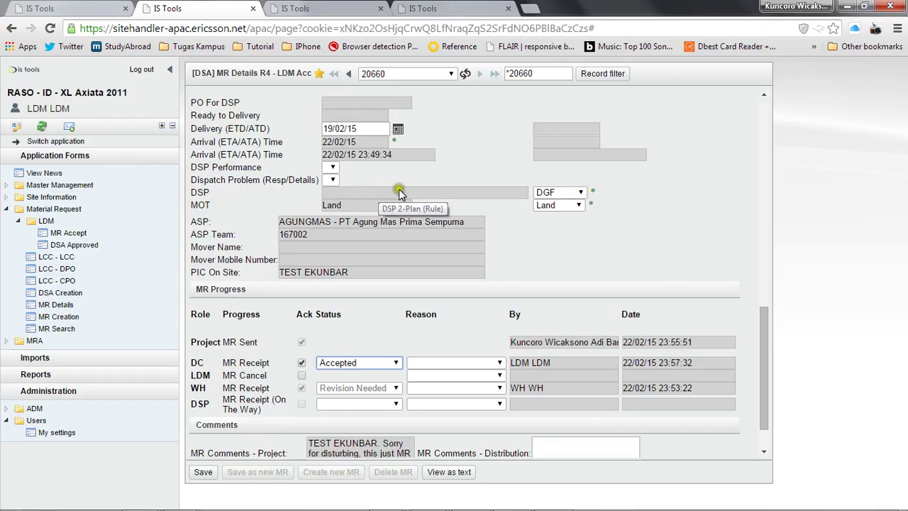
click(566, 192)
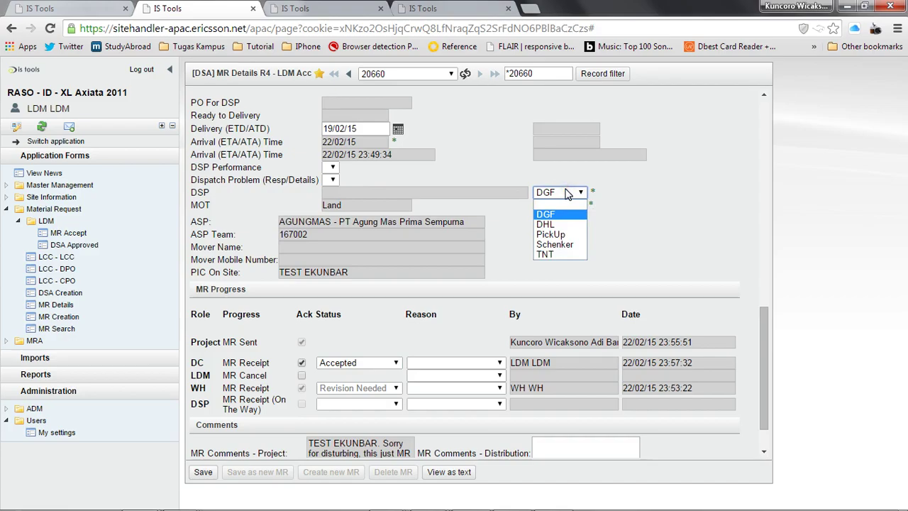
click(566, 192)
click(566, 192)
click(566, 193)
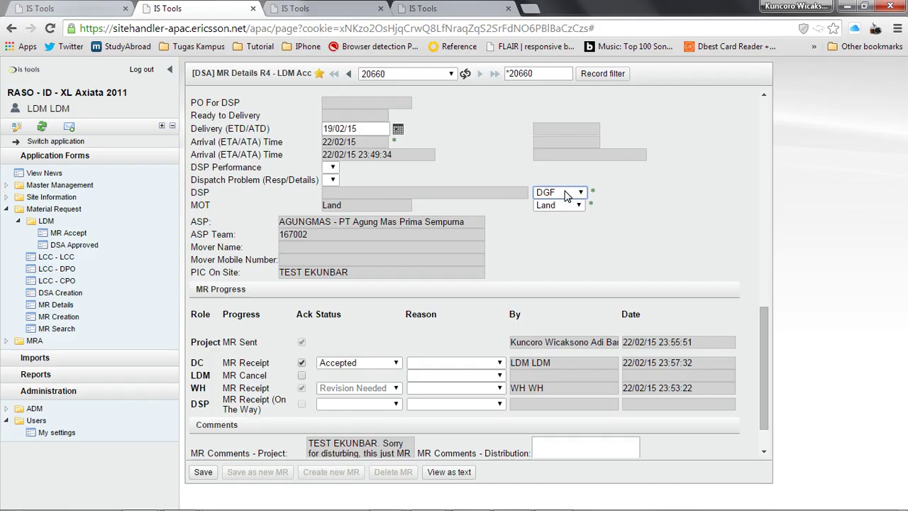
scroll(566, 193, down, 1)
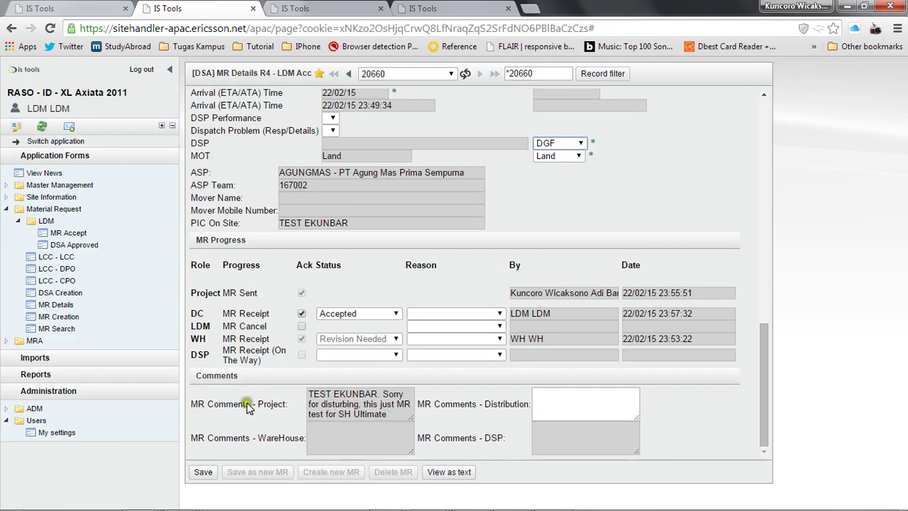
click(211, 475)
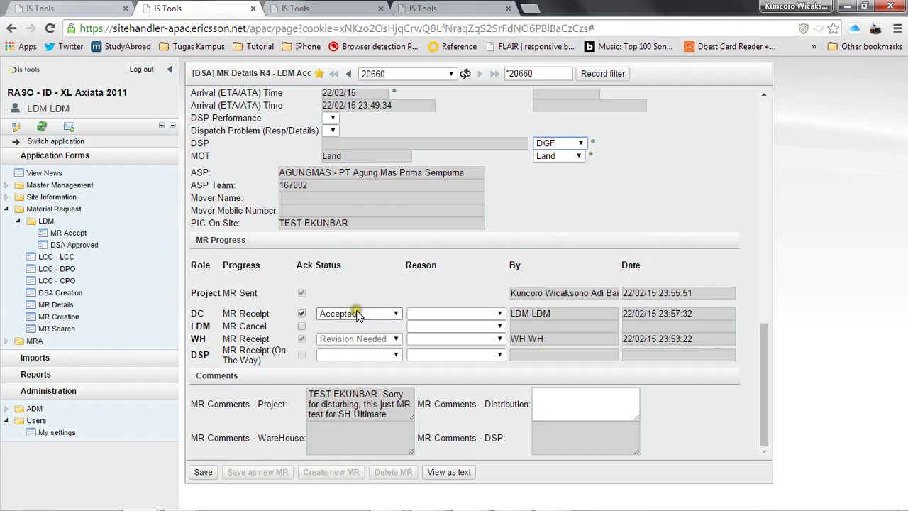
click(203, 472)
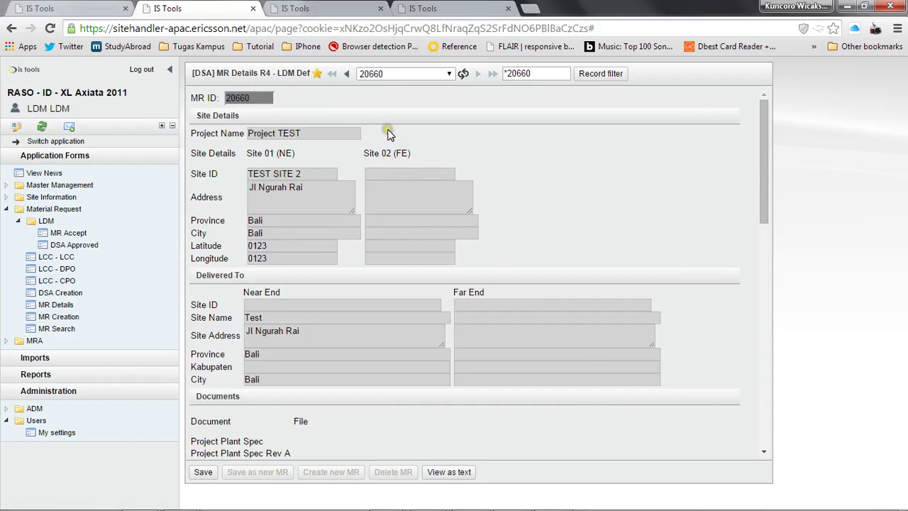
In the warehouse session, load MR 20660 and set its receipt Ack Status to Accepted.
click(318, 14)
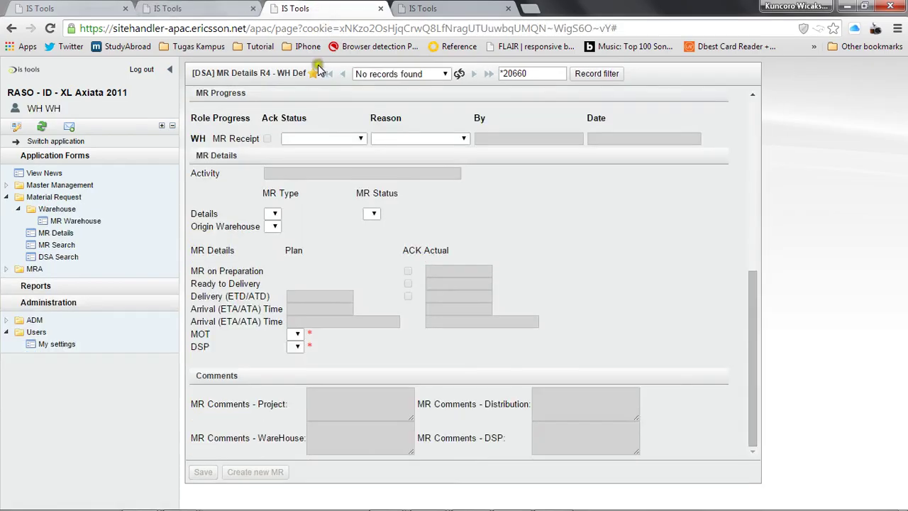
click(90, 222)
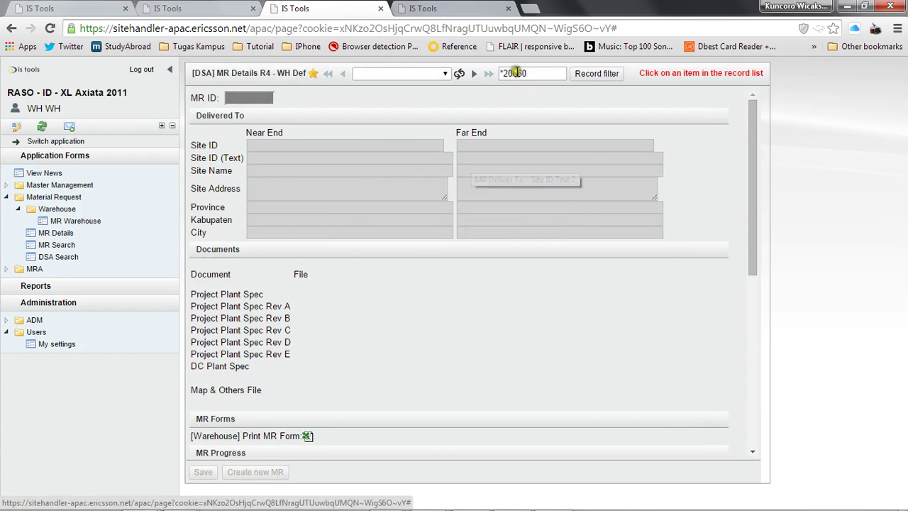
click(416, 74)
click(404, 104)
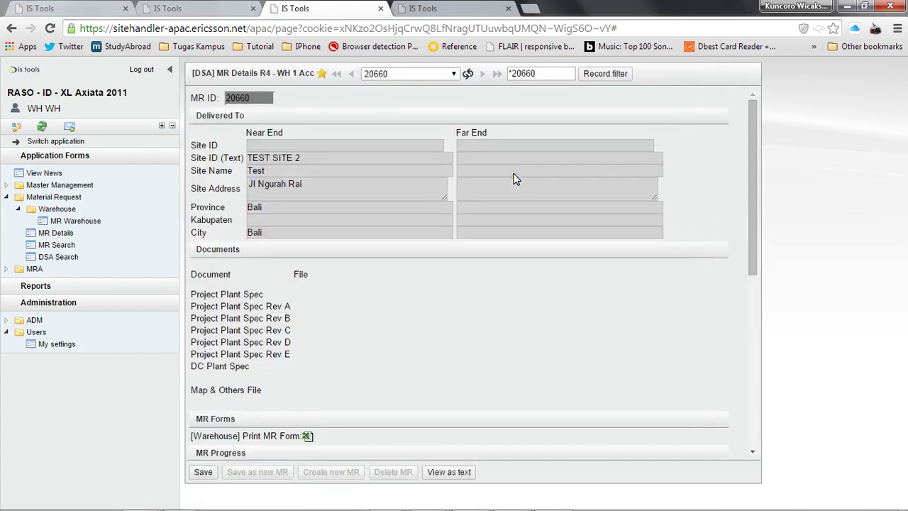
scroll(513, 174, down, 10)
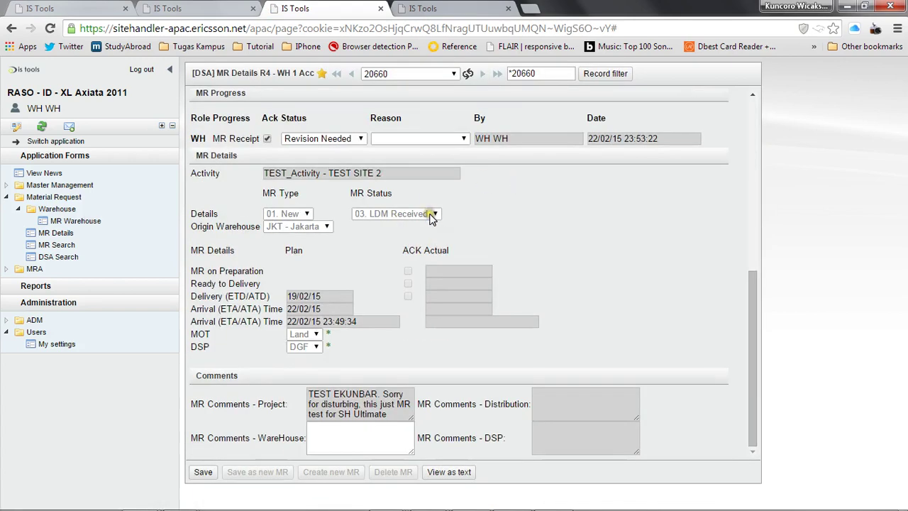
click(266, 138)
click(313, 138)
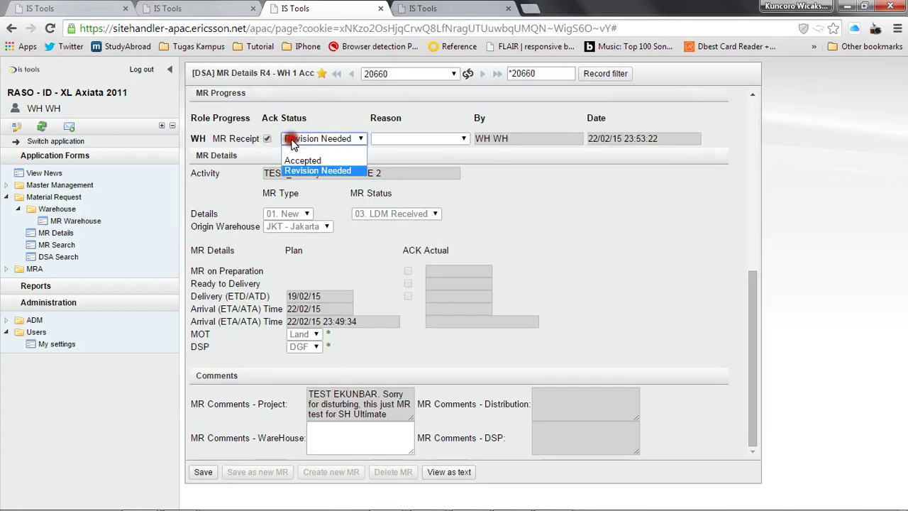
click(305, 158)
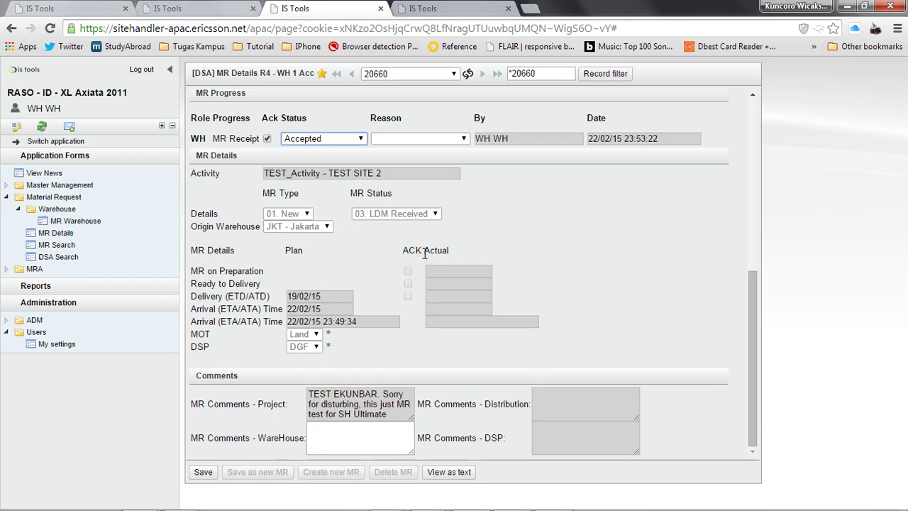
scroll(424, 252, up, 3)
scroll(424, 253, up, 1)
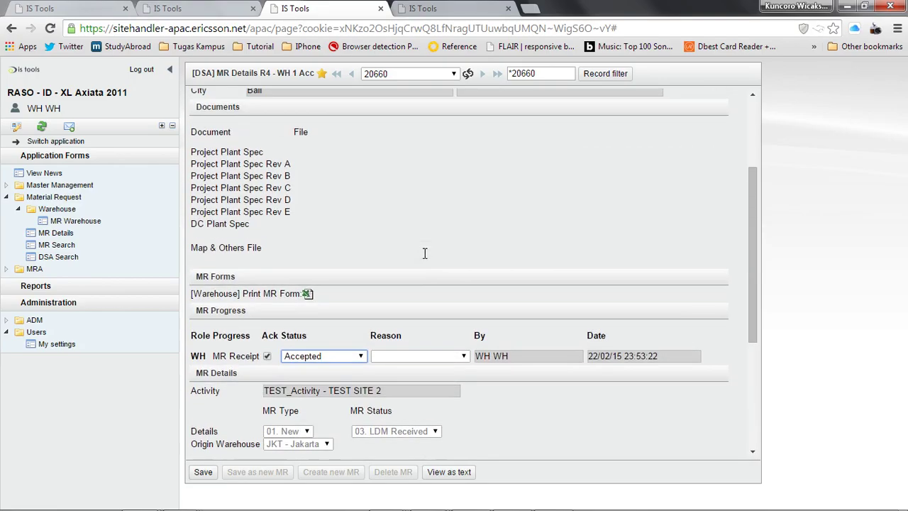
scroll(325, 237, down, 4)
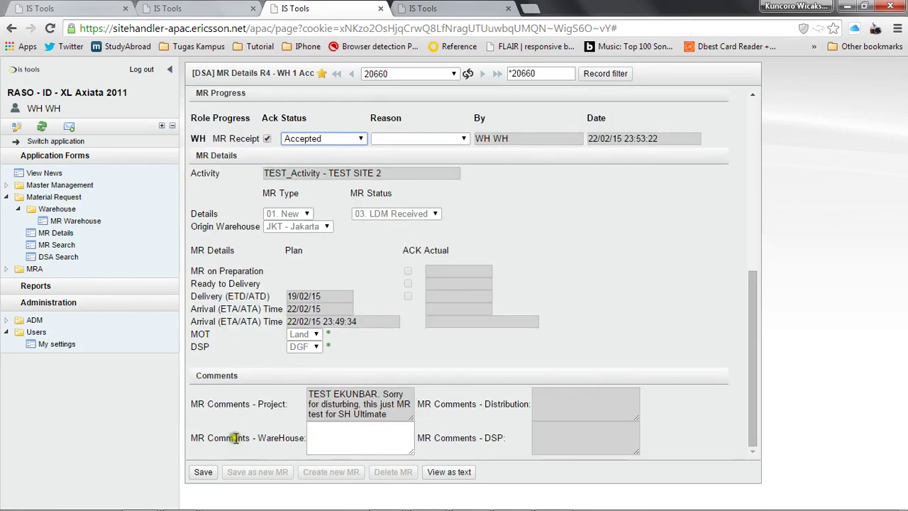
click(206, 473)
Copy the Project comment into MR Comments - WareHouse and save.
drag(392, 414, 280, 388)
key(ctrl+c)
click(321, 443)
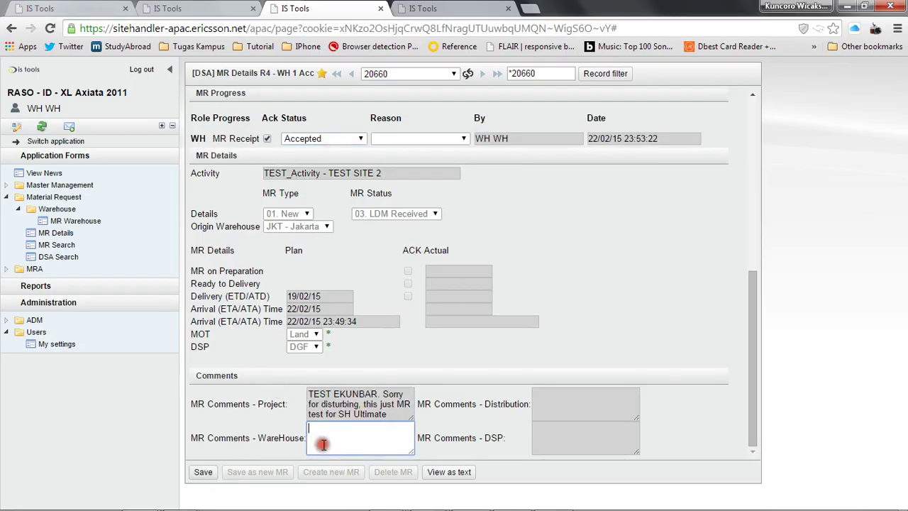
key(ctrl+v)
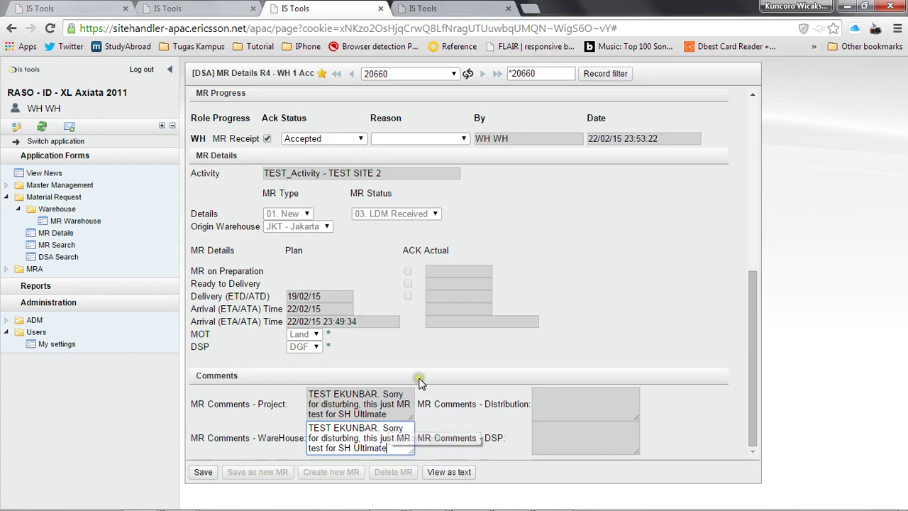
click(427, 352)
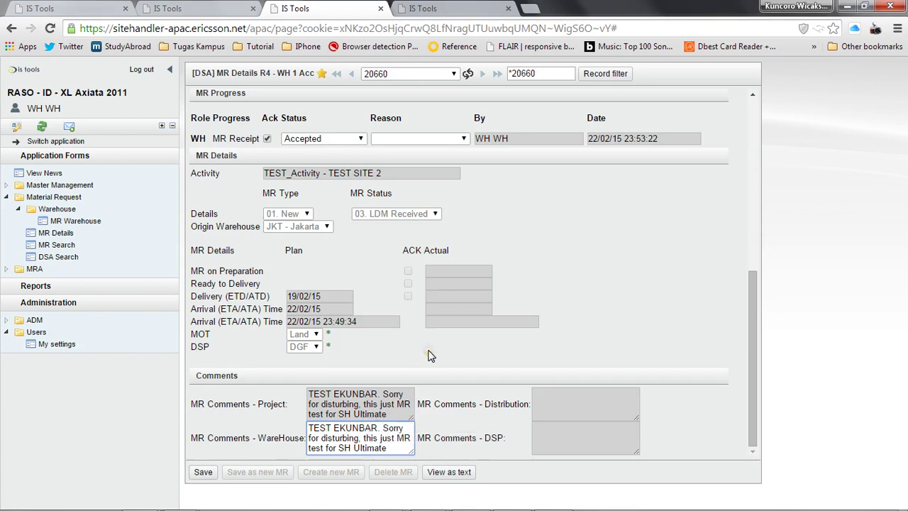
scroll(428, 352, up, 2)
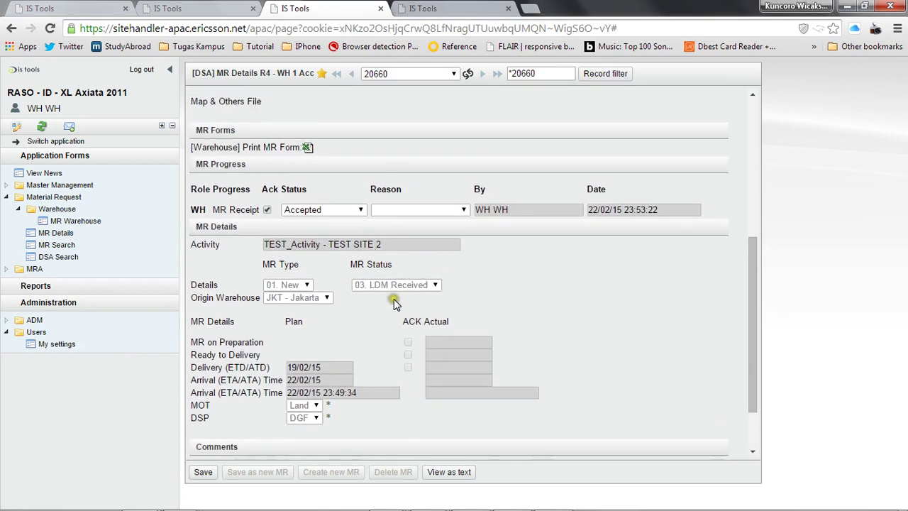
click(202, 473)
Save, then tick MR on Preparation and Ready to Delivery, saving after each.
click(203, 472)
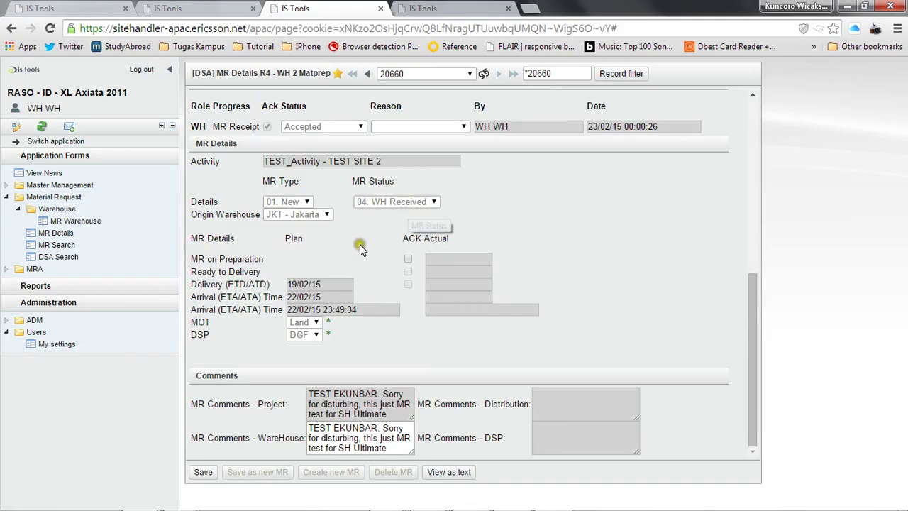
click(408, 260)
click(202, 472)
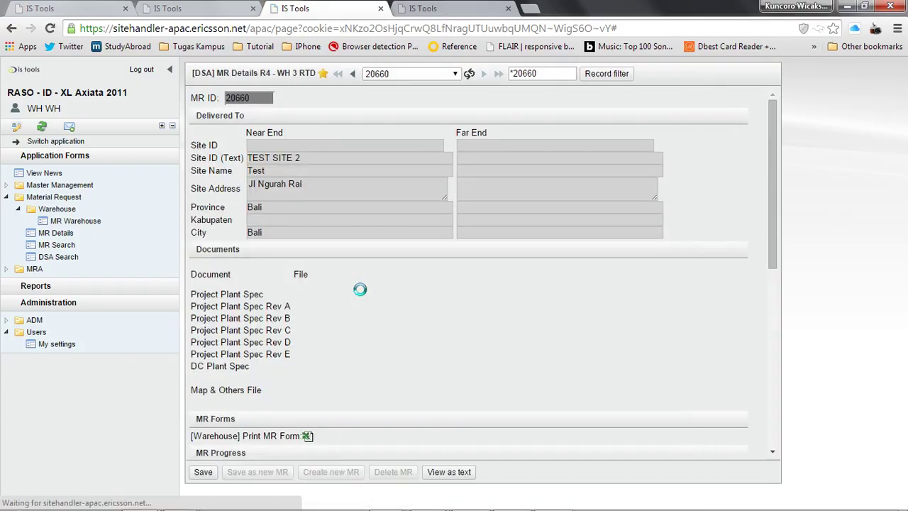
scroll(359, 288, down, 4)
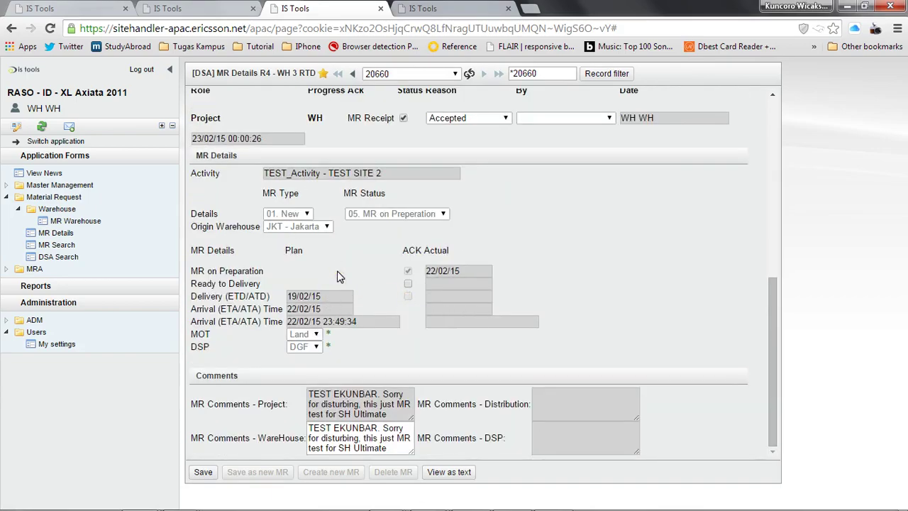
click(409, 284)
click(203, 471)
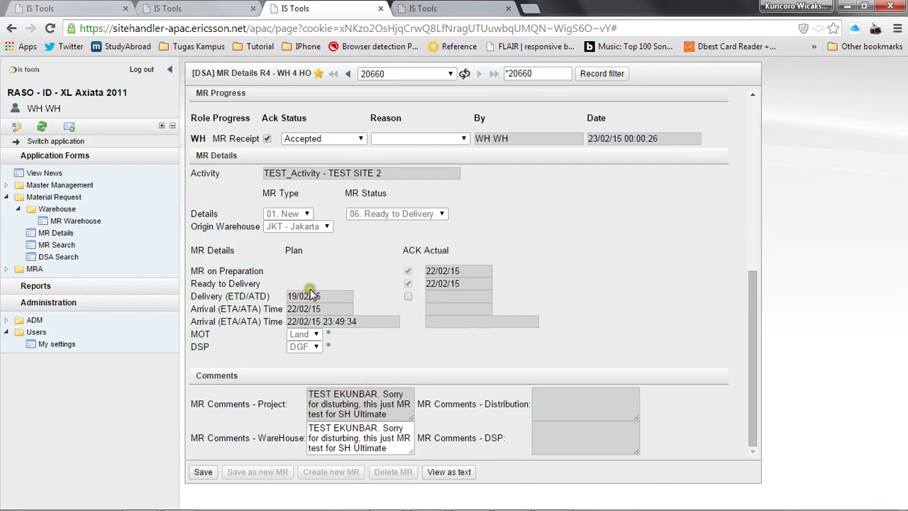
Tick the Delivery (ETD/ATD) ACK Actual checkbox and save.
click(409, 296)
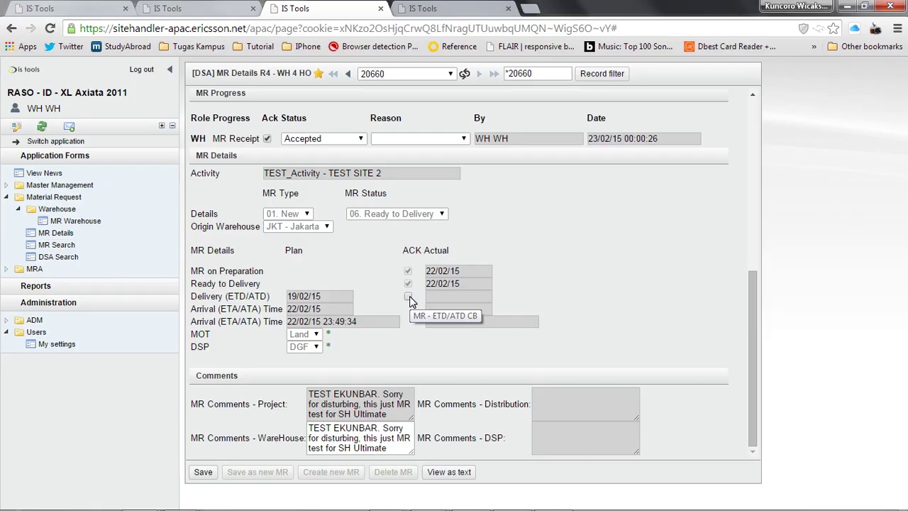
click(408, 296)
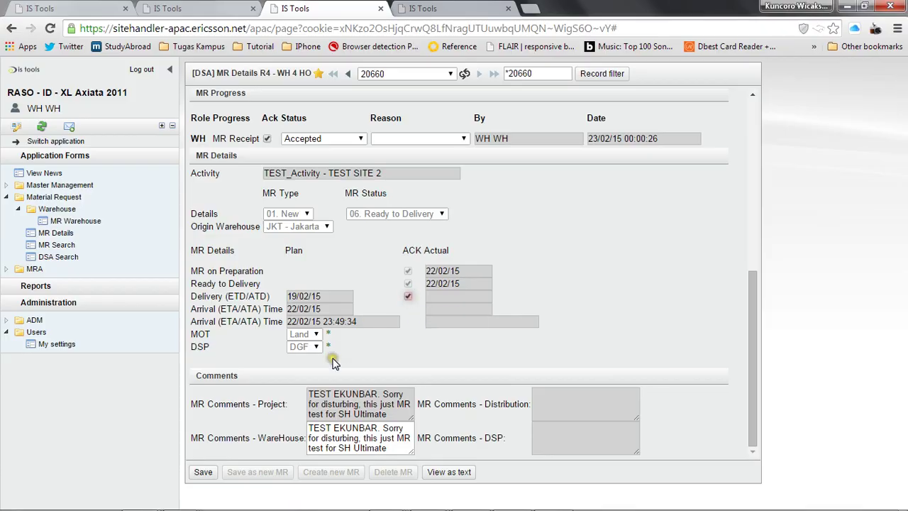
click(199, 472)
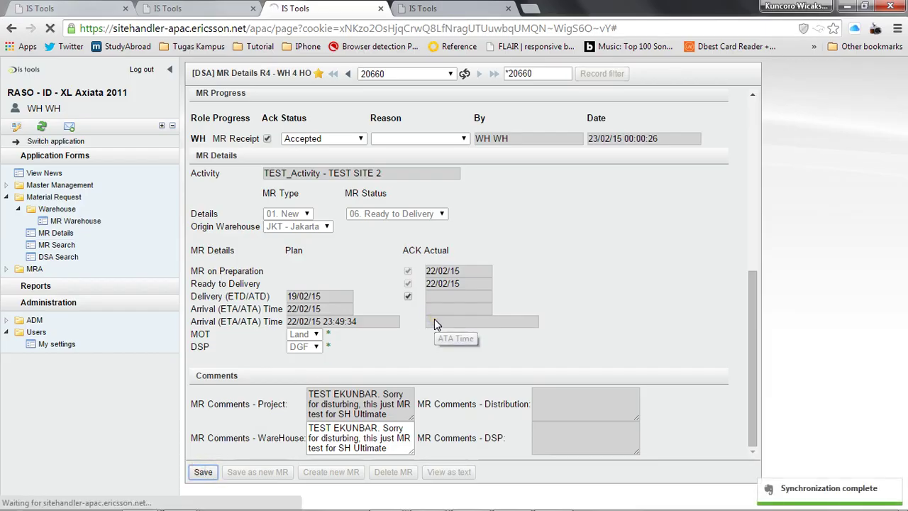
Review the updated form, then switch to the DSP user's session.
scroll(436, 324, down, 4)
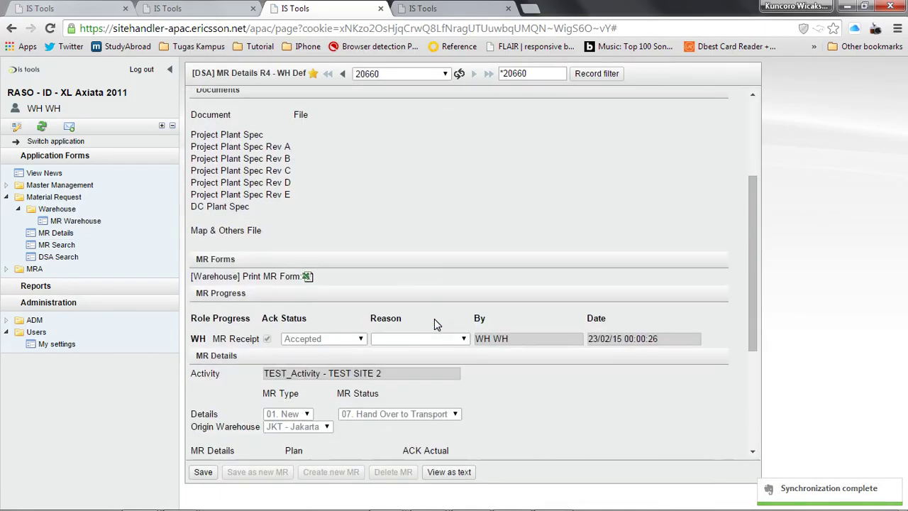
scroll(435, 321, down, 1)
scroll(436, 321, down, 1)
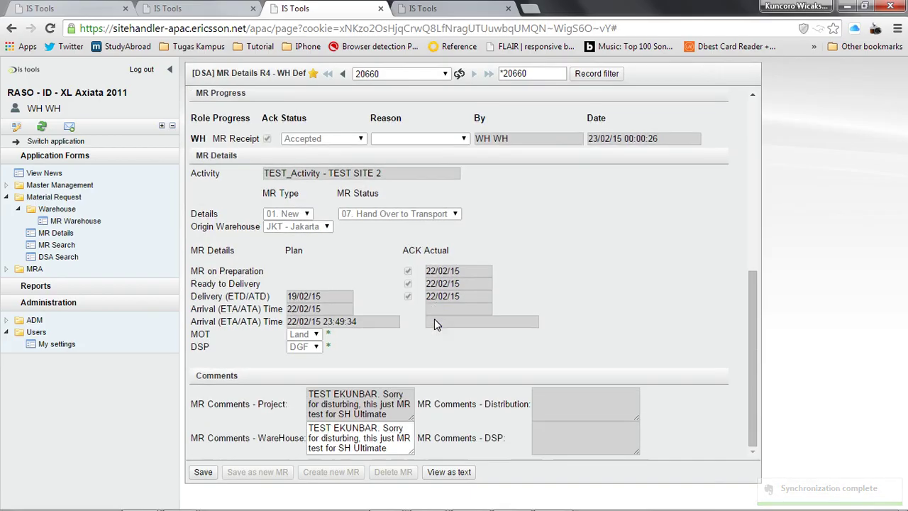
click(452, 300)
click(442, 382)
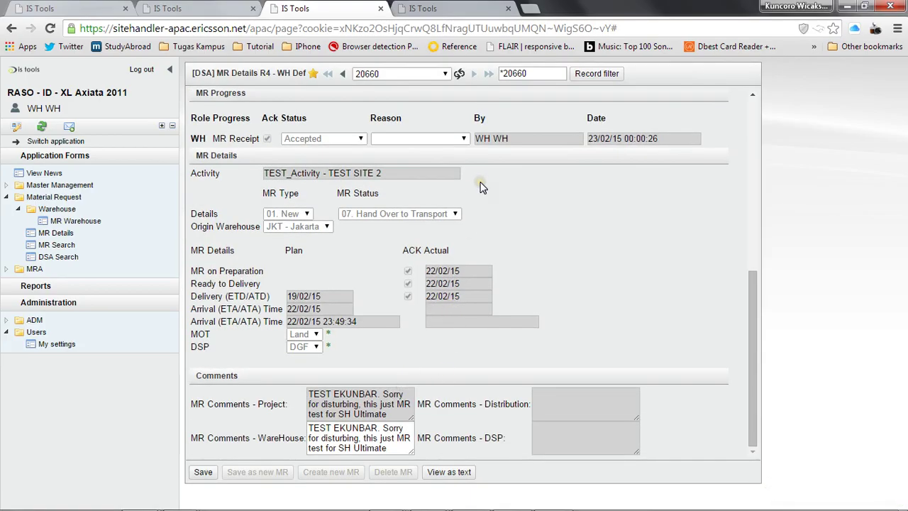
click(411, 11)
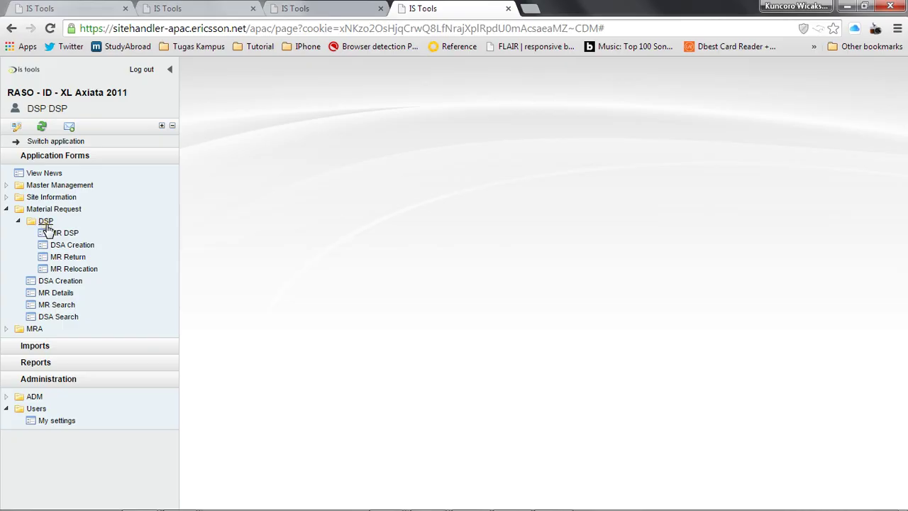
Settle on the DSP user's session and expand Material Request > DSP in the forms tree.
click(213, 10)
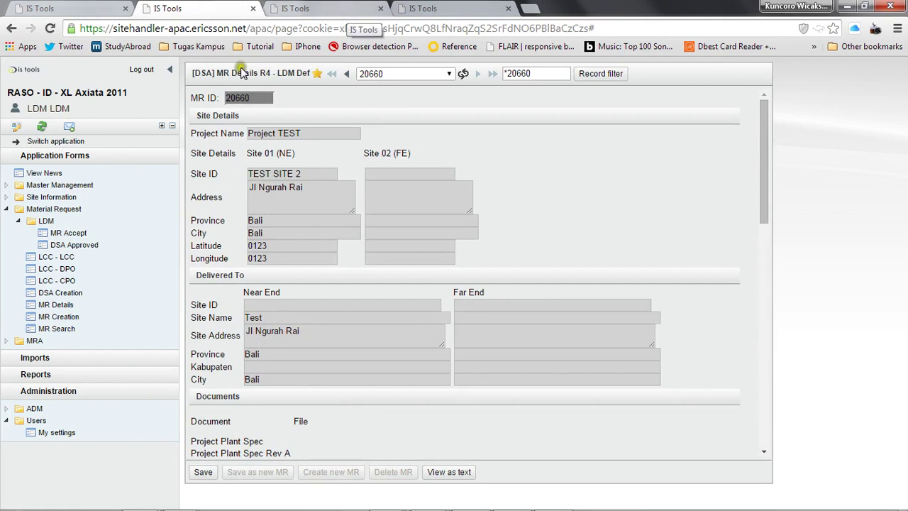
click(293, 9)
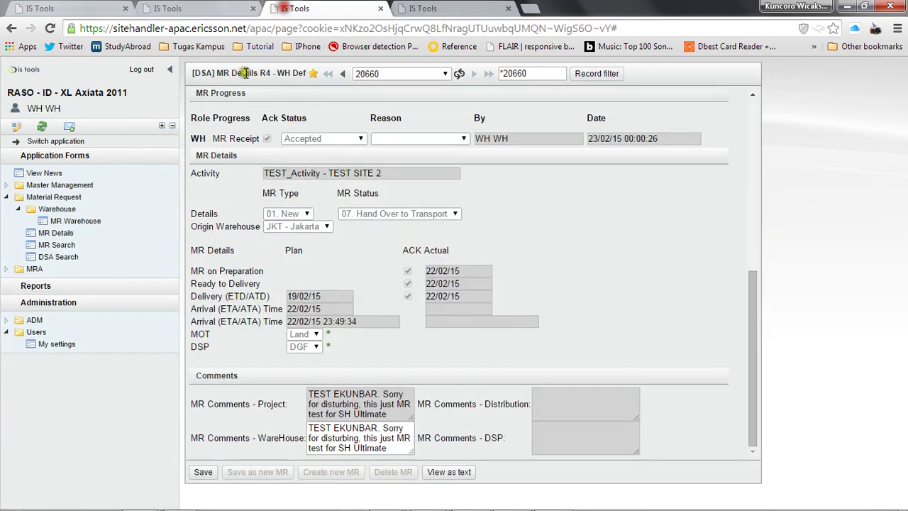
click(402, 7)
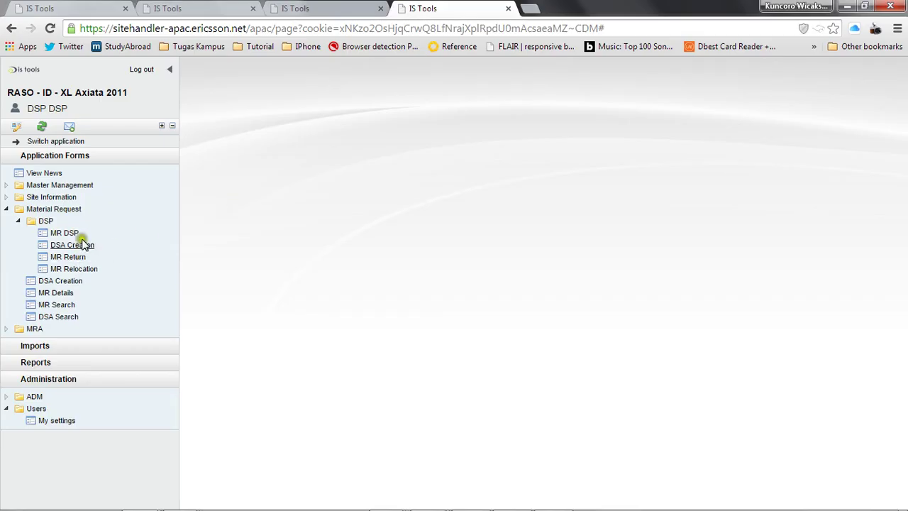
click(317, 8)
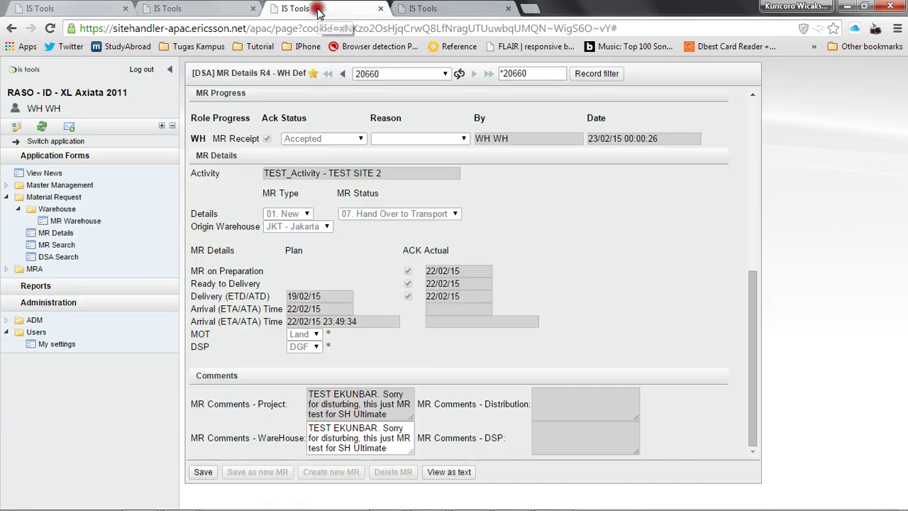
click(433, 7)
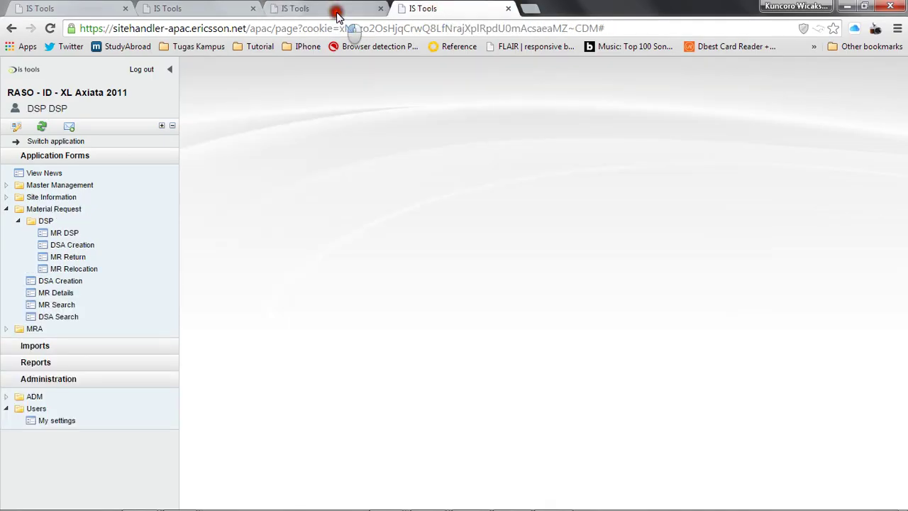
click(336, 10)
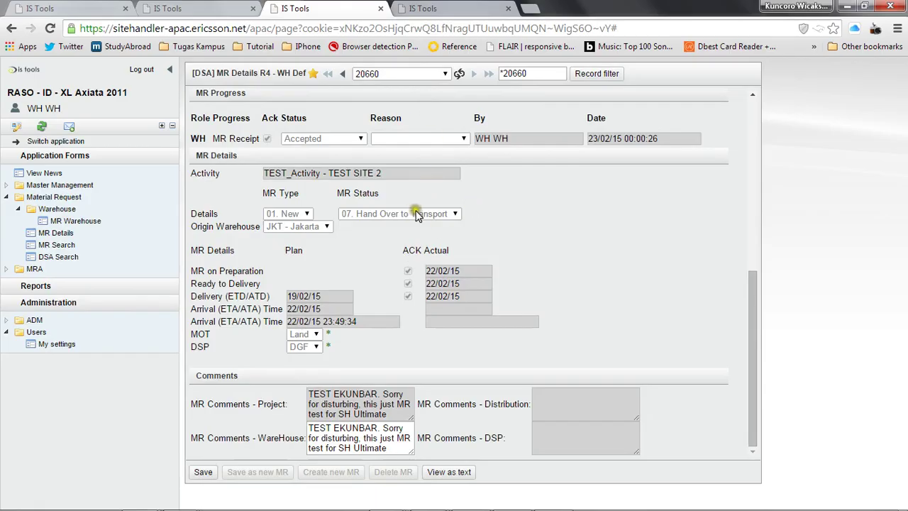
click(426, 10)
click(323, 8)
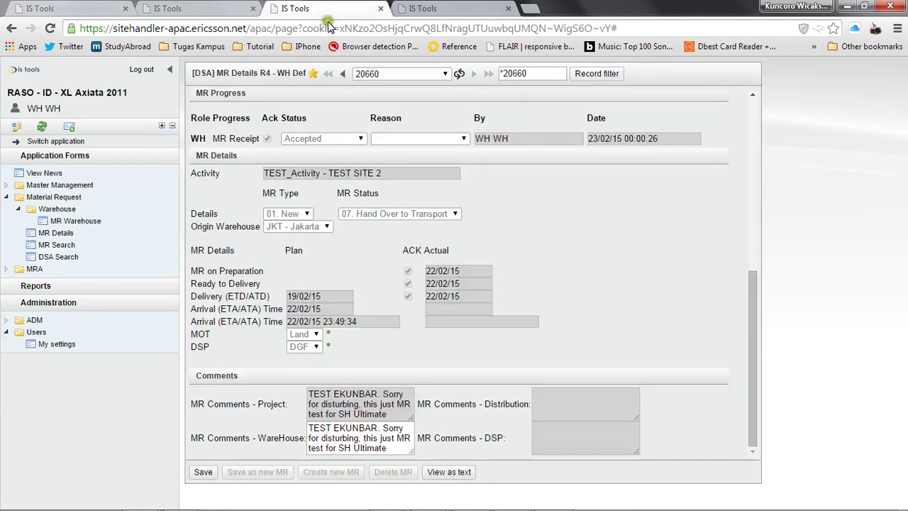
click(479, 7)
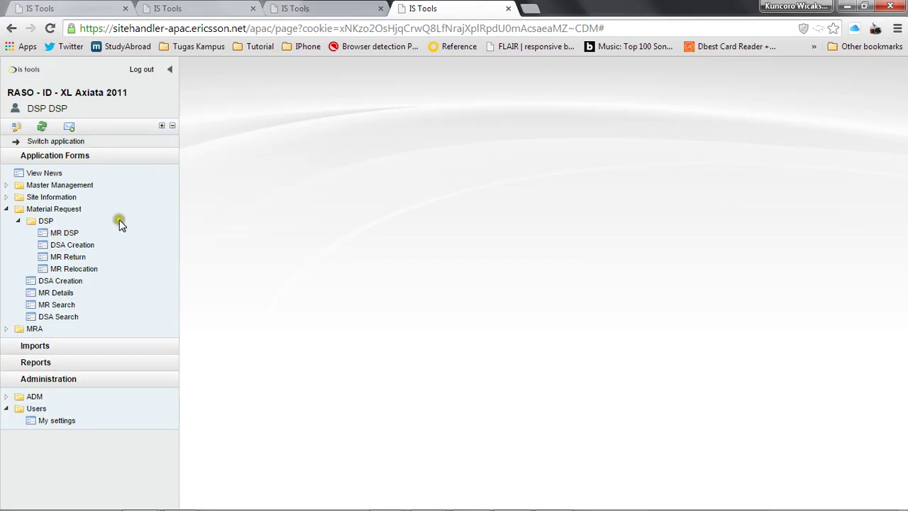
click(117, 244)
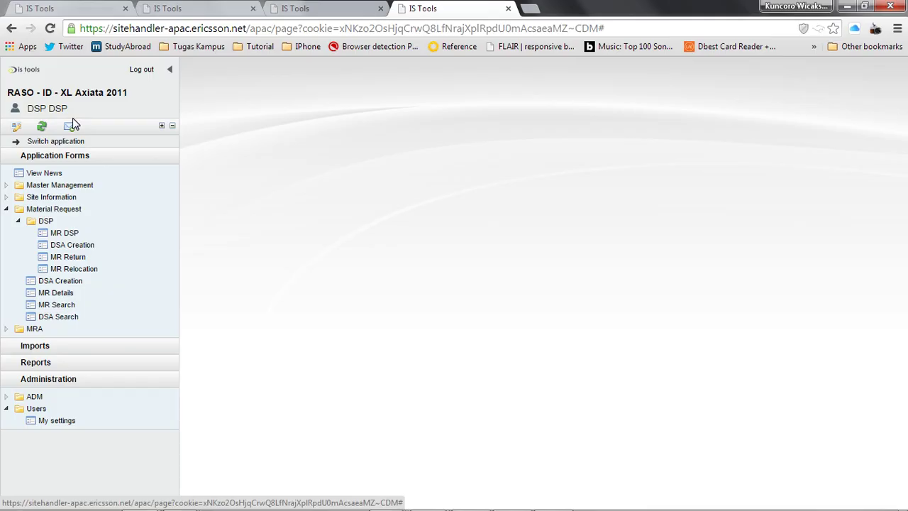
Open MR DSP, filter records on 20660 and load MR 20660.
click(65, 232)
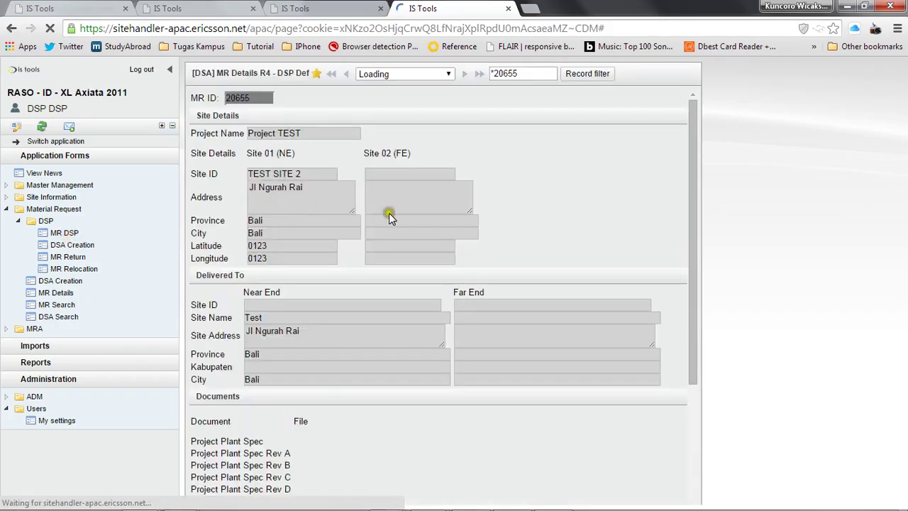
double_click(522, 71)
text(20660)
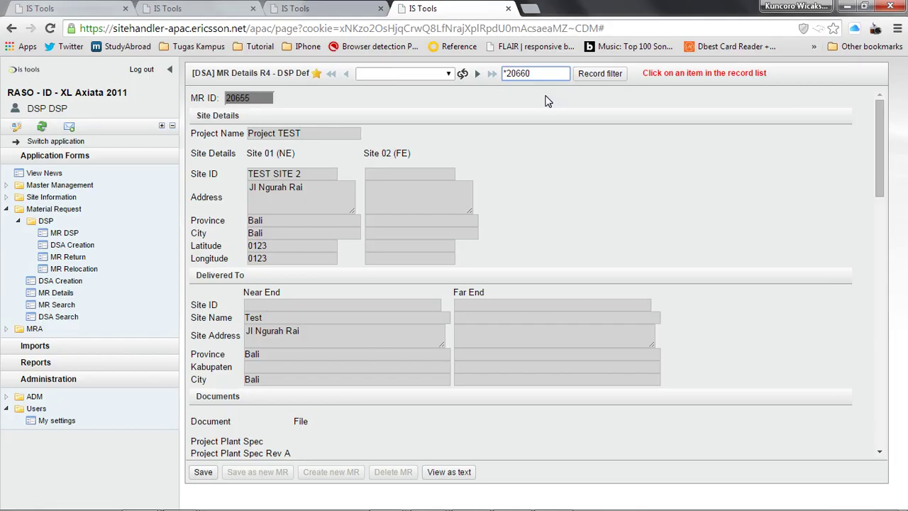
click(441, 74)
click(440, 105)
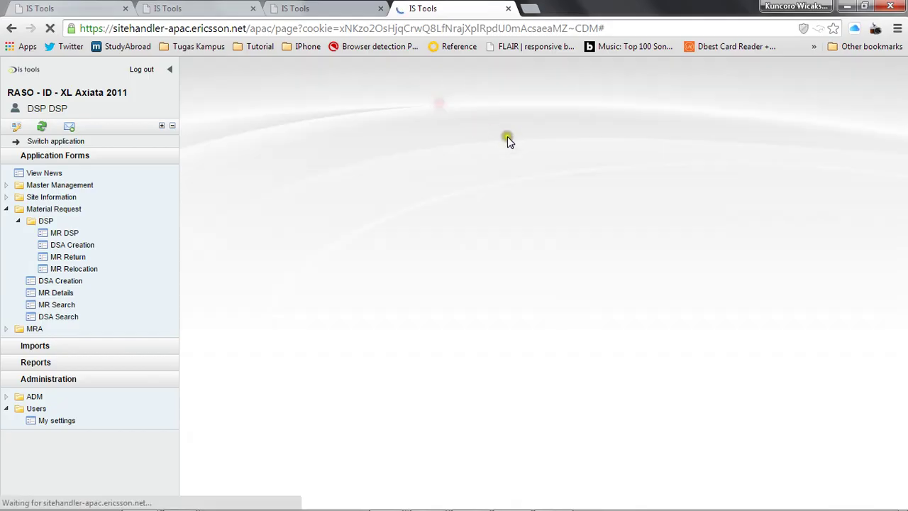
Scroll through MR 20660's details down to the DSA Progress section.
scroll(507, 136, down, 10)
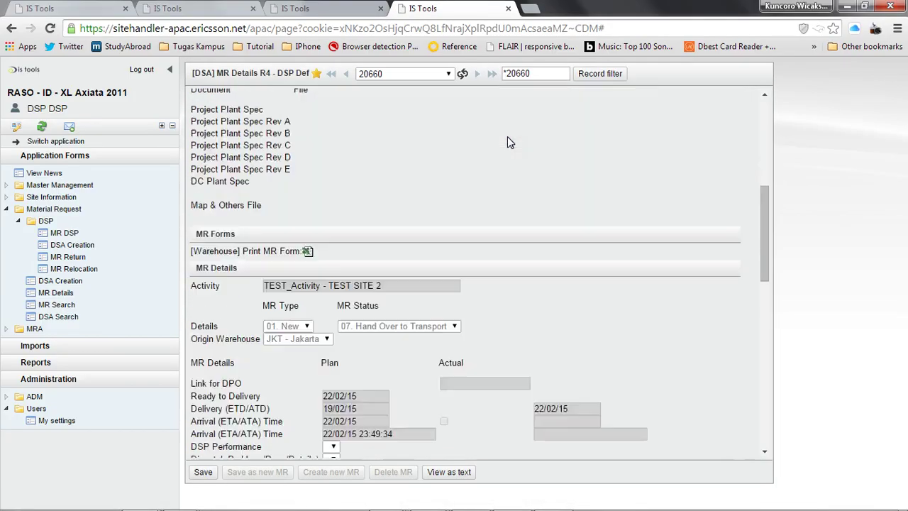
scroll(508, 136, down, 3)
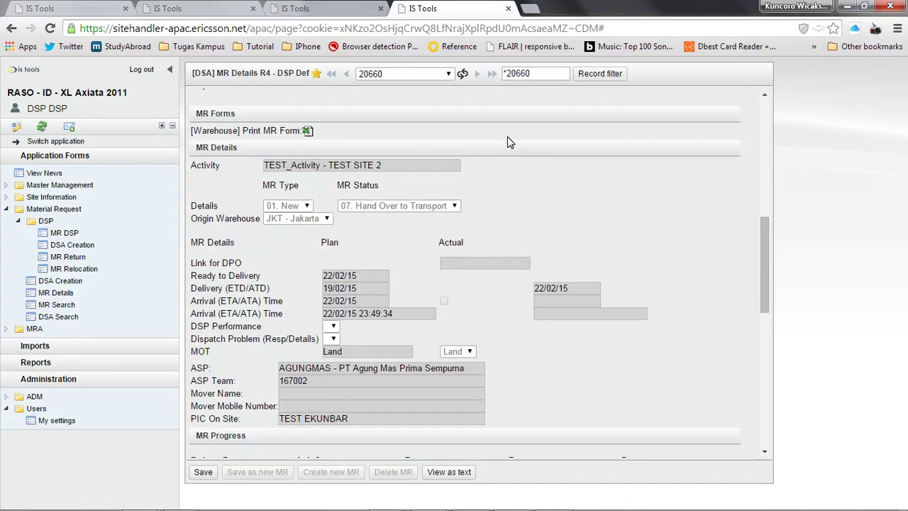
scroll(467, 220, down, 3)
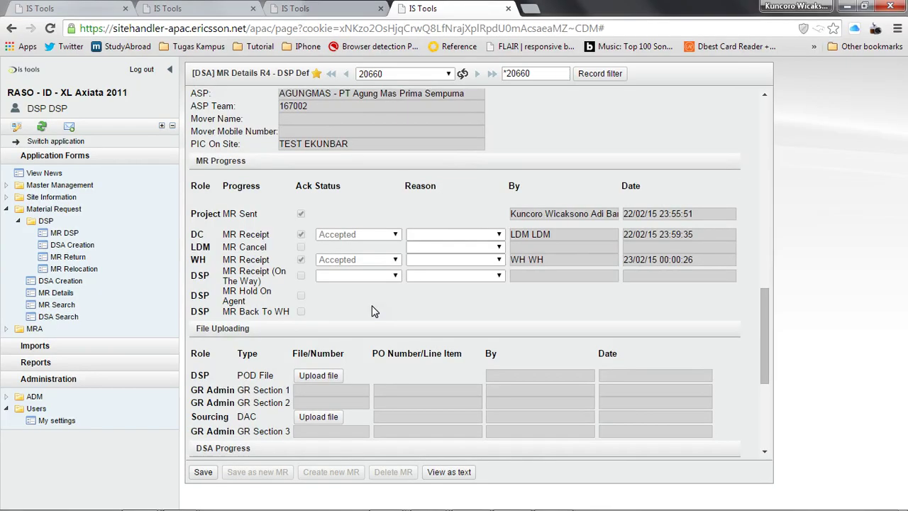
scroll(375, 313, up, 5)
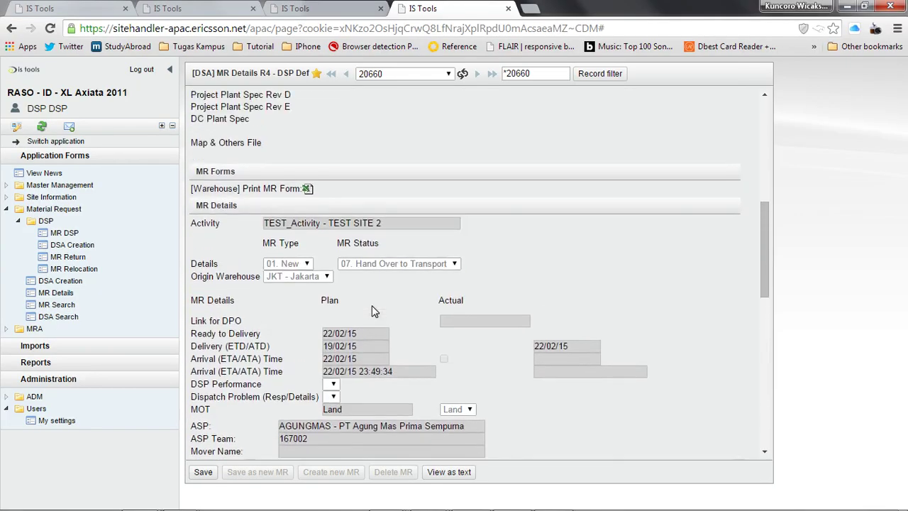
scroll(375, 312, down, 5)
scroll(375, 312, up, 5)
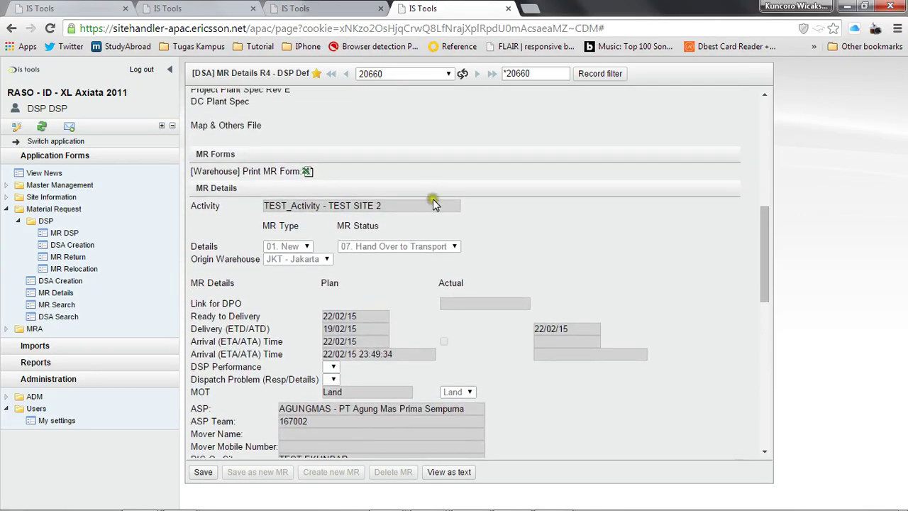
scroll(415, 243, down, 10)
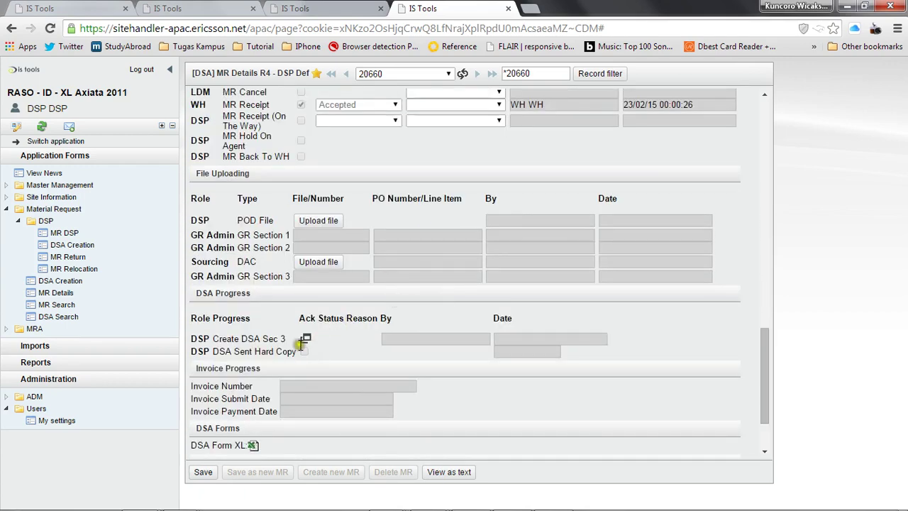
Open the DSA Creation form for MR 20660 in the main page.
click(305, 339)
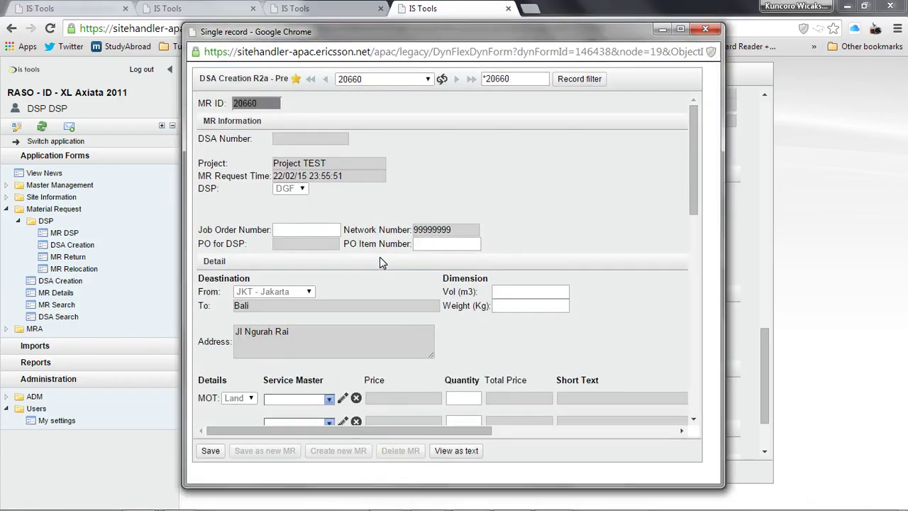
click(705, 28)
click(62, 246)
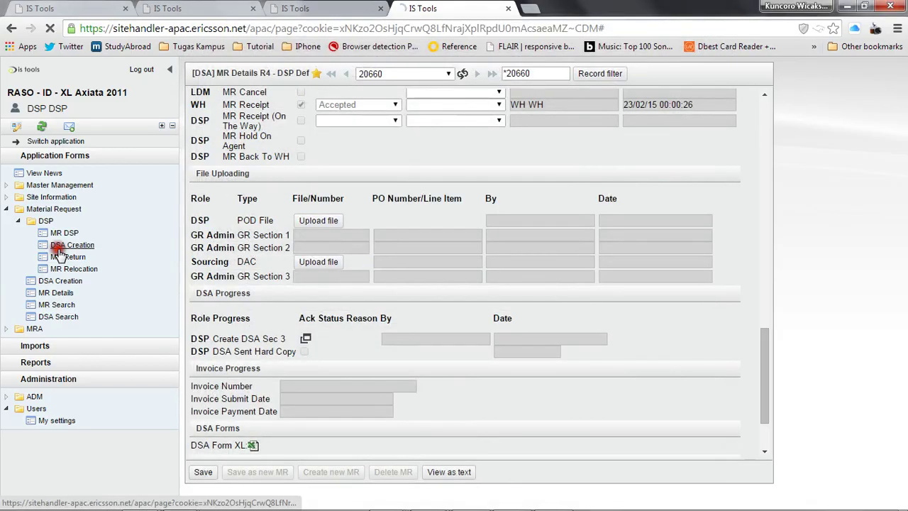
scroll(486, 170, down, 1)
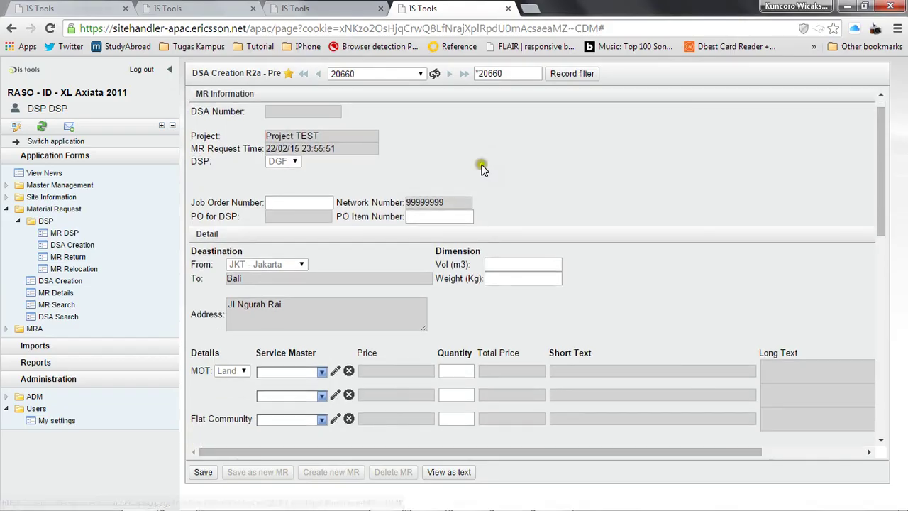
Enter 111 as Job Order Number, PO Item Number, Vol (m3) and Weight (Kg).
click(304, 202)
text(111)
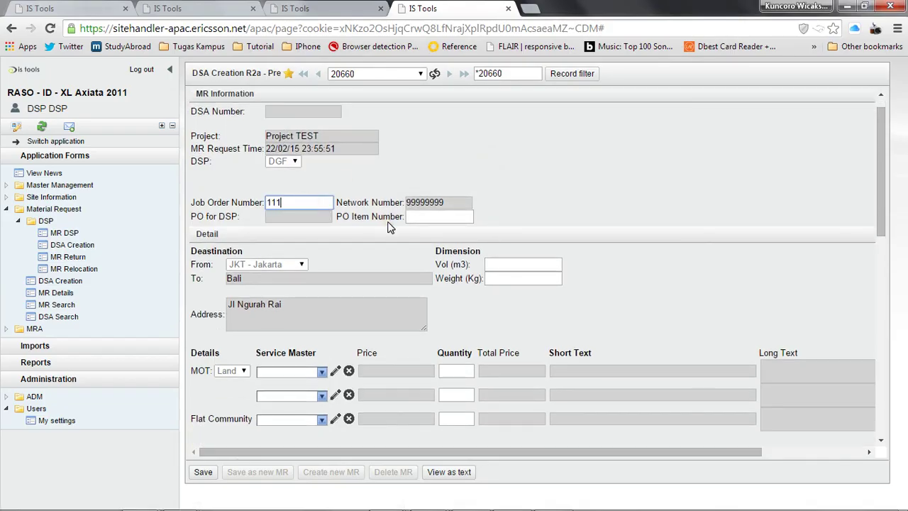
double_click(298, 203)
key(ctrl+c)
click(415, 216)
key(ctrl+v)
click(502, 262)
key(ctrl+v)
click(512, 281)
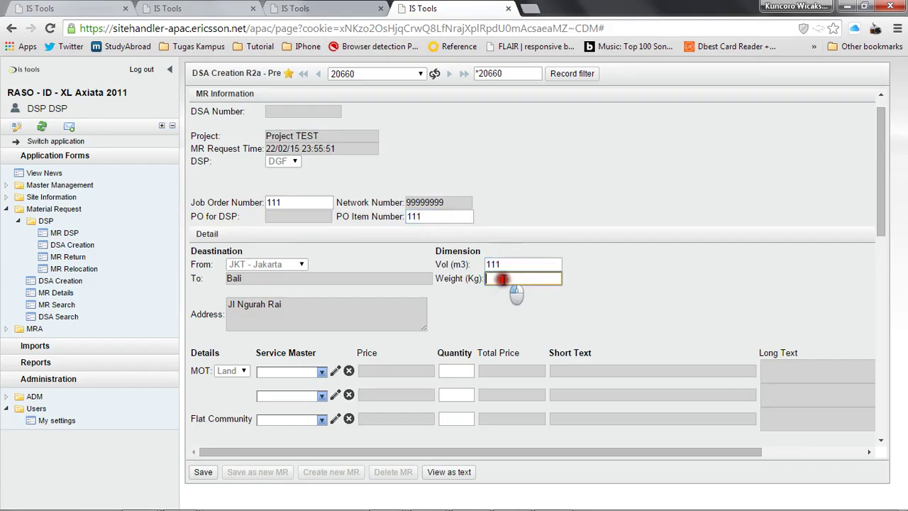
key(ctrl+v)
scroll(600, 277, down, 3)
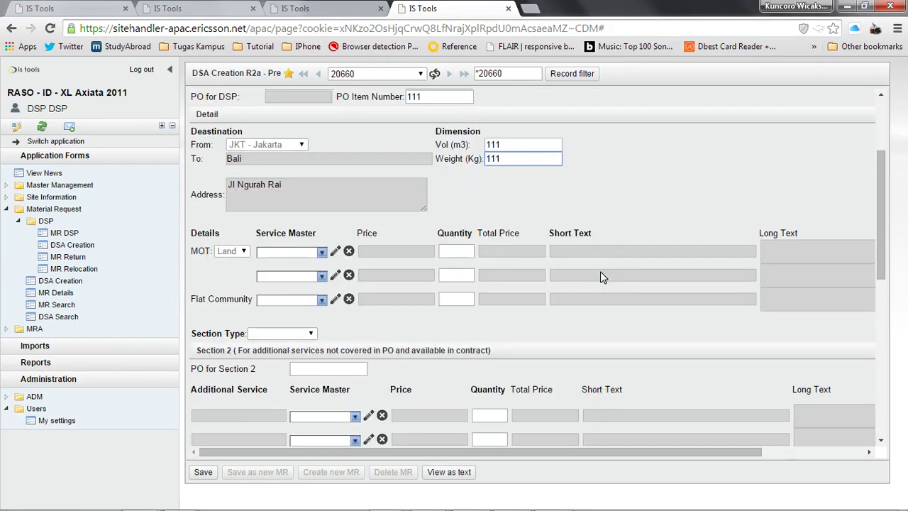
scroll(600, 276, up, 3)
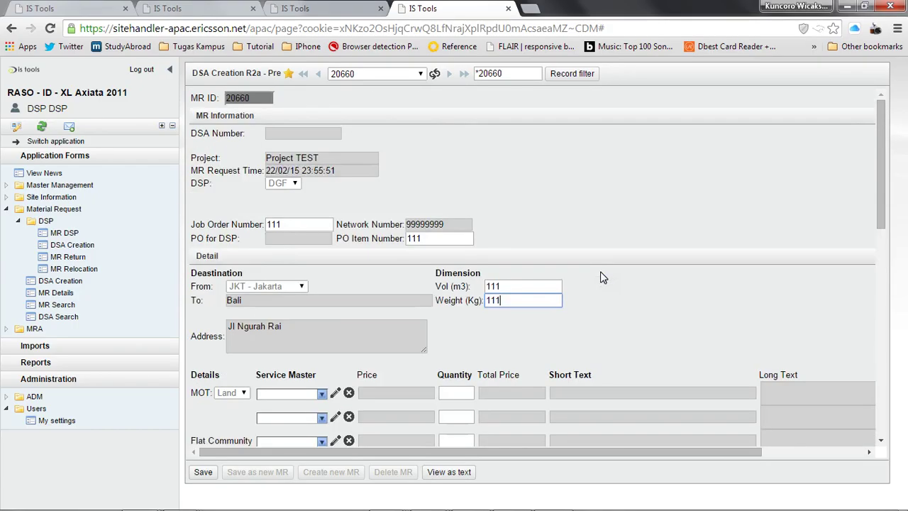
Give the MOT service row quantity 111 and Service Master 3028179.
click(557, 221)
scroll(592, 186, down, 3)
click(459, 231)
text(111)
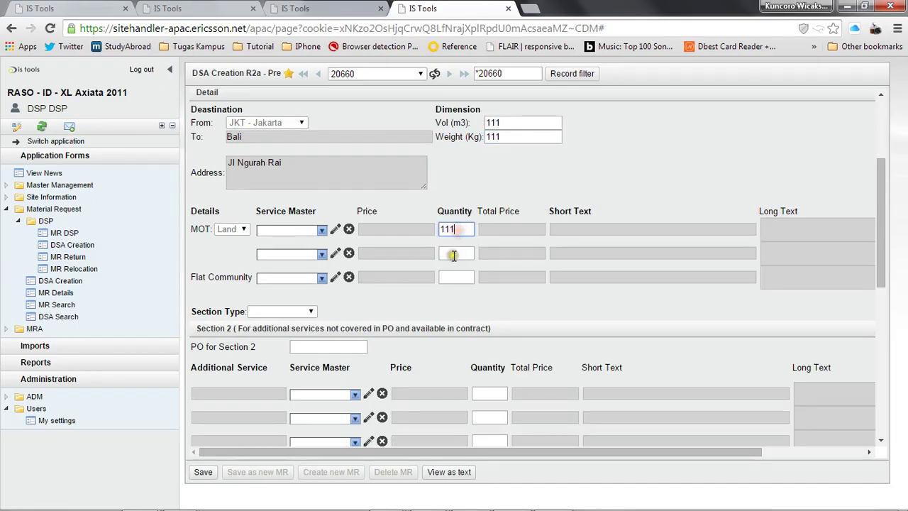
click(316, 231)
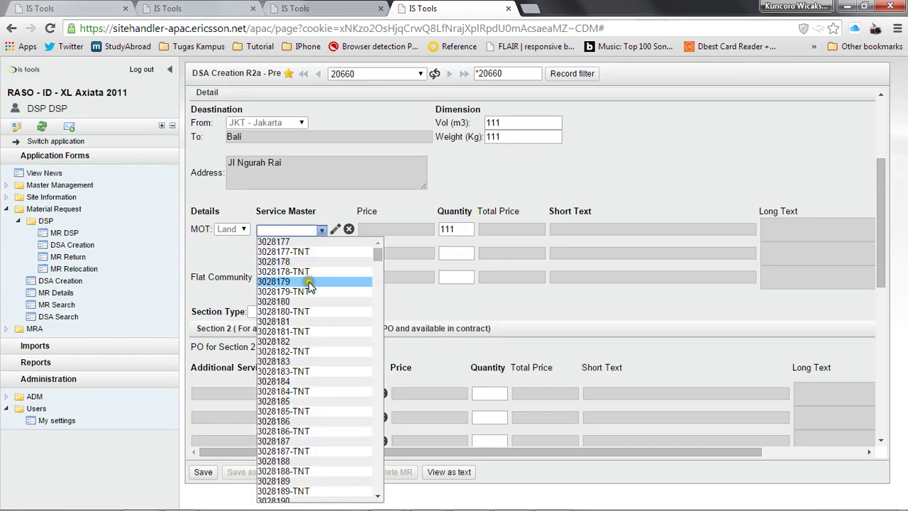
click(318, 281)
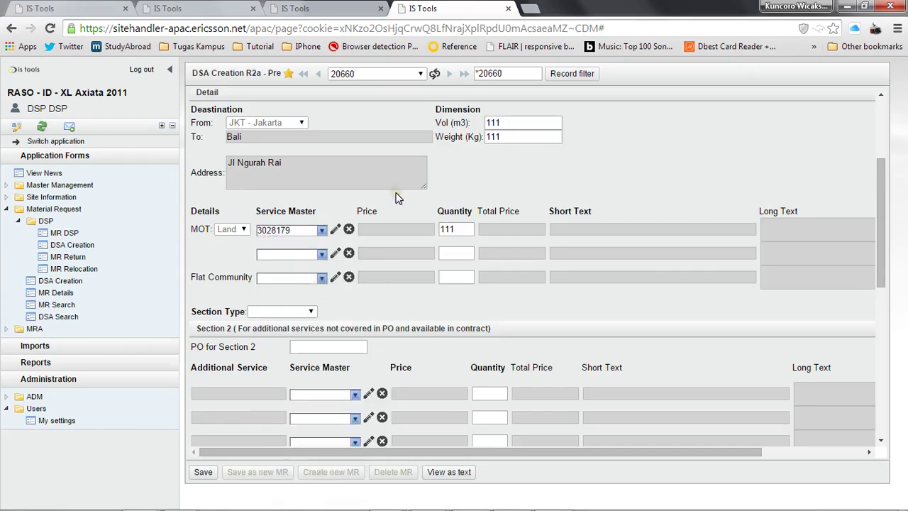
scroll(396, 198, down, 3)
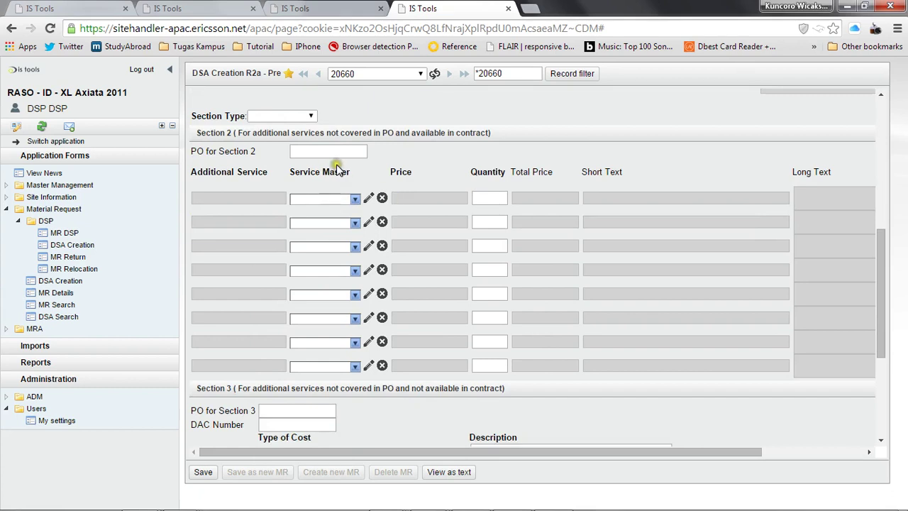
Try the Section Type options Section 2 and Section 2 & 3 on the DSA form.
click(294, 119)
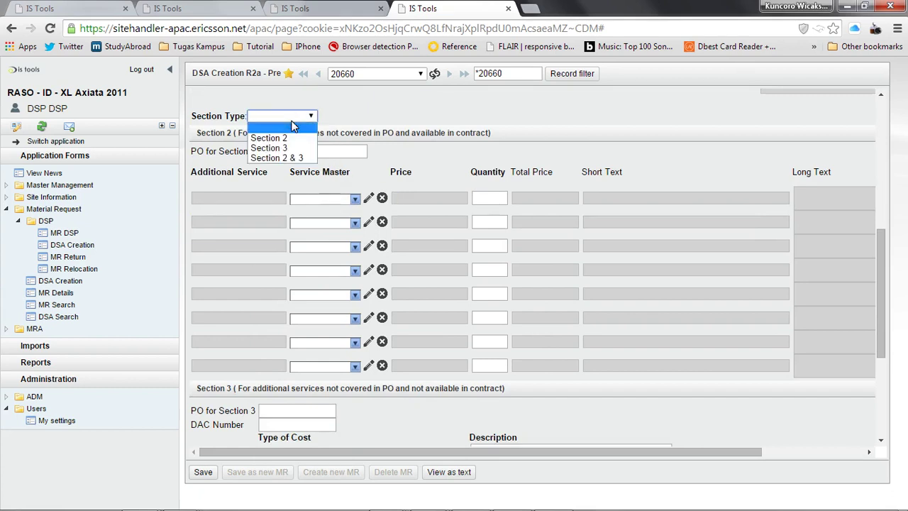
click(295, 126)
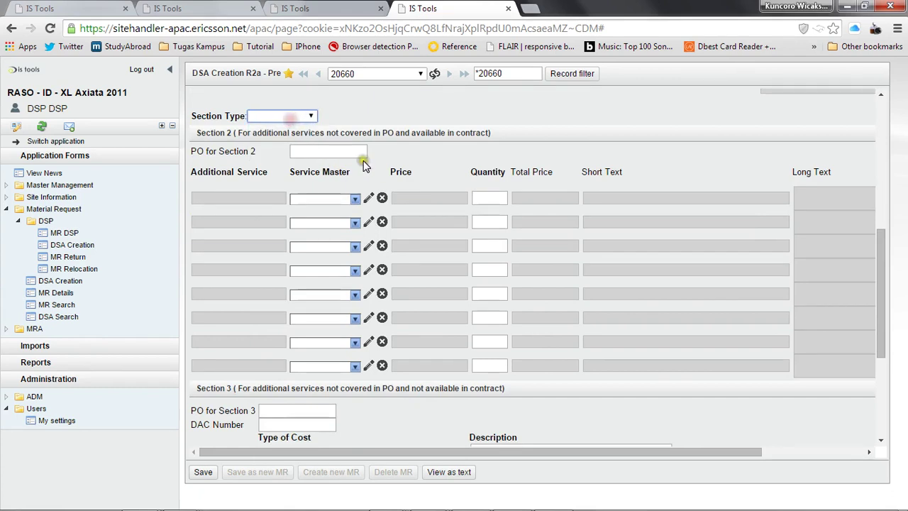
click(291, 126)
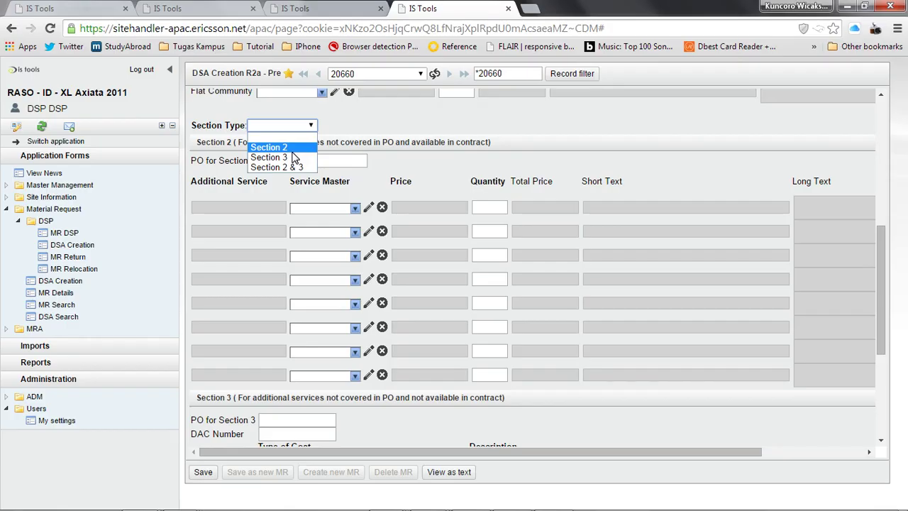
click(291, 148)
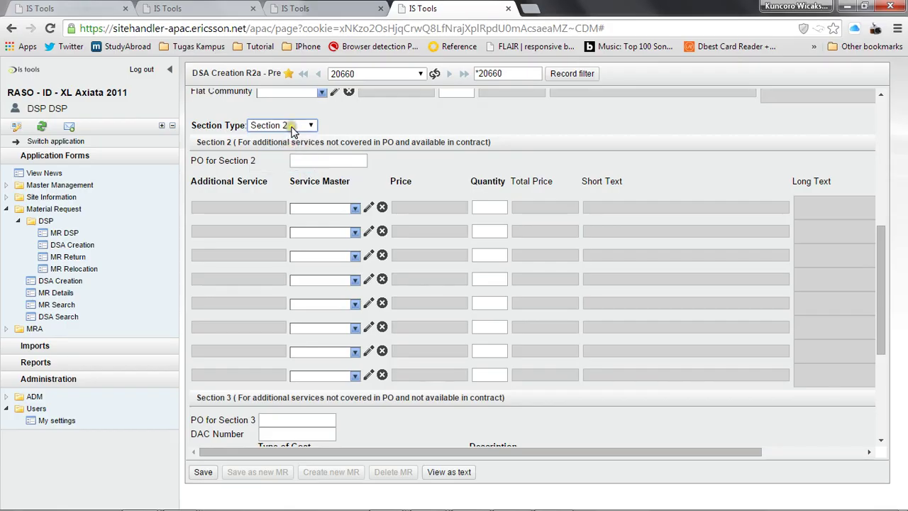
click(292, 126)
click(294, 167)
click(285, 126)
click(291, 126)
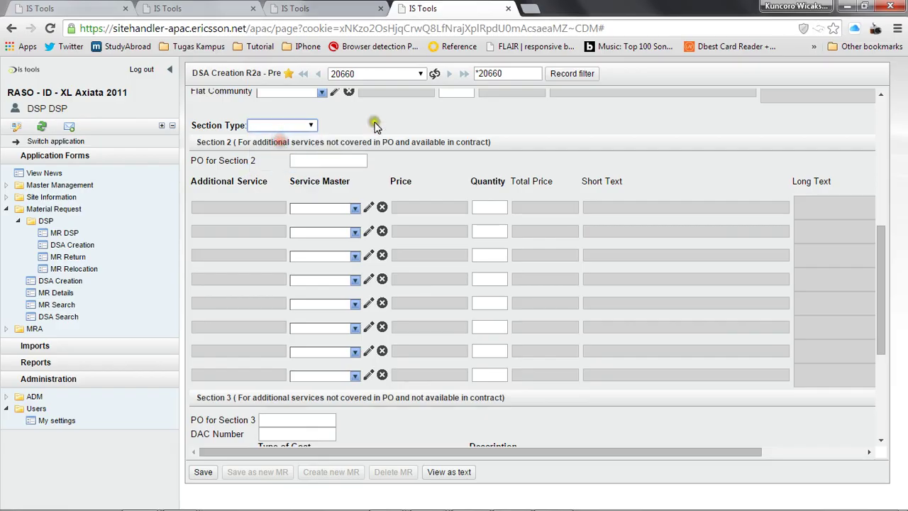
Leave Section Type blank and scroll down to the Section 3 and POD File area.
scroll(373, 122, down, 2)
scroll(376, 124, up, 2)
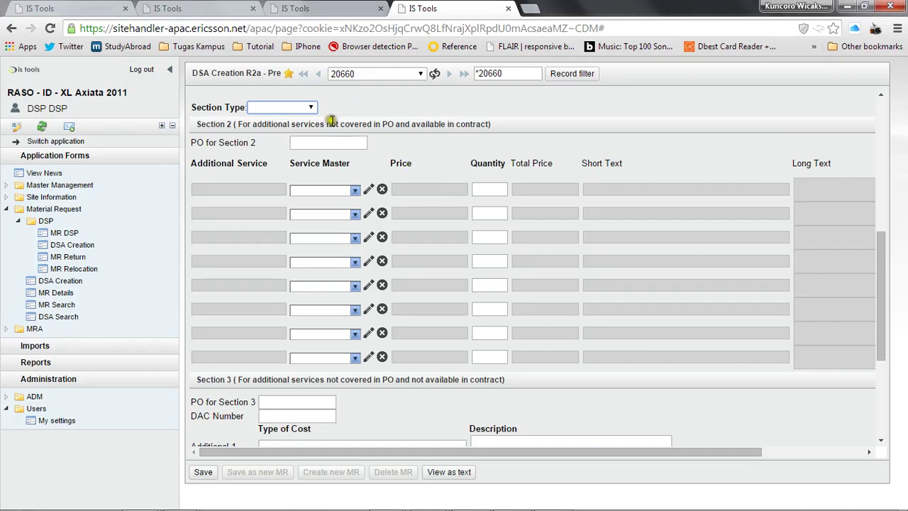
click(301, 112)
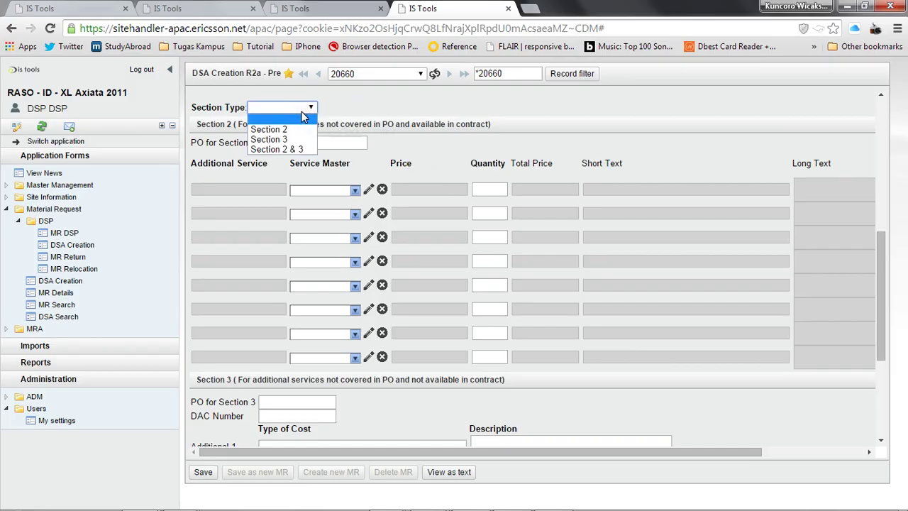
click(301, 117)
scroll(359, 120, down, 3)
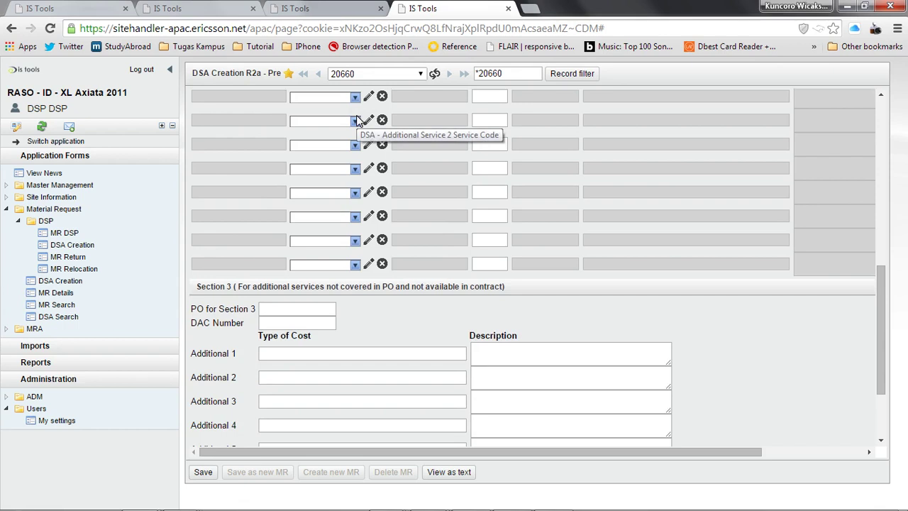
scroll(454, 219, down, 3)
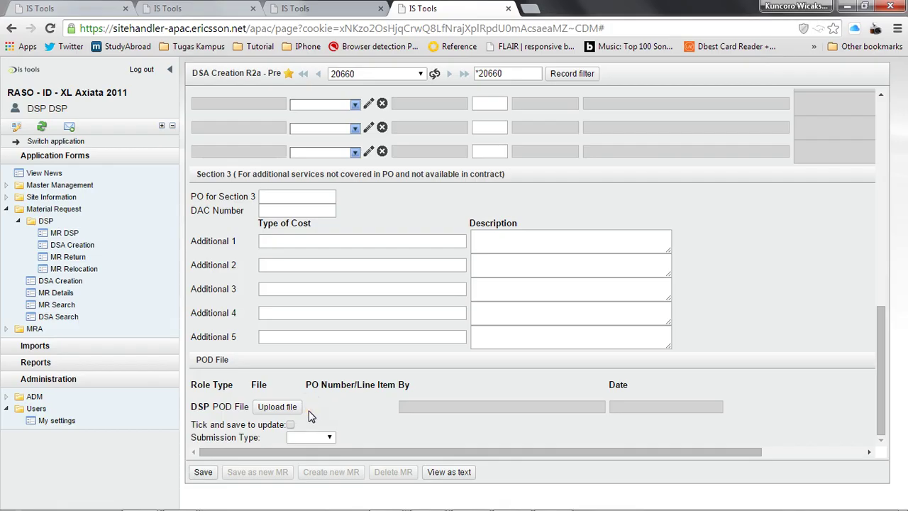
Tick 'Tick and save to update', choose Prebook as Submission Type, and save the DSA.
click(290, 424)
click(314, 436)
click(312, 460)
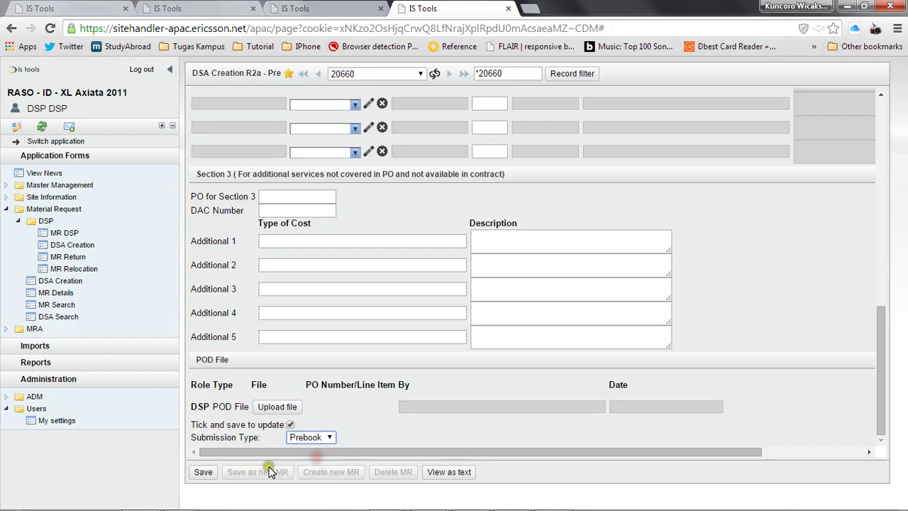
click(213, 472)
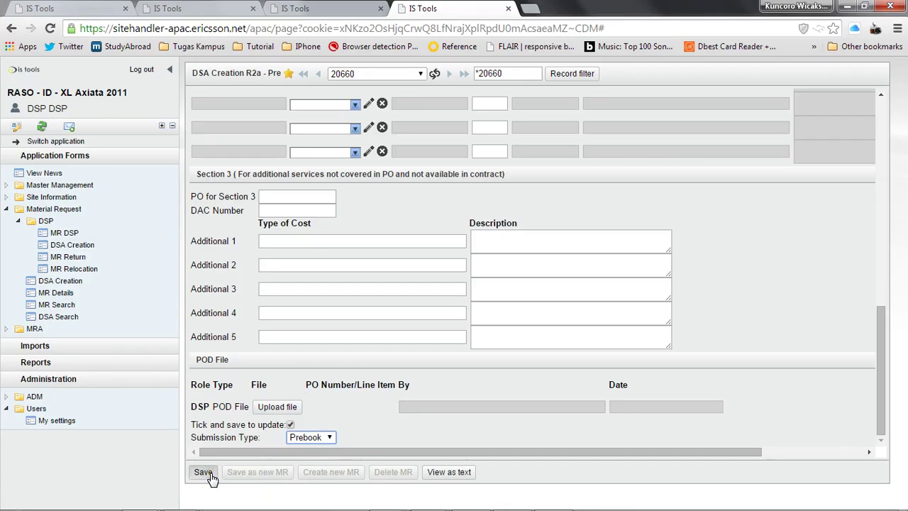
click(210, 474)
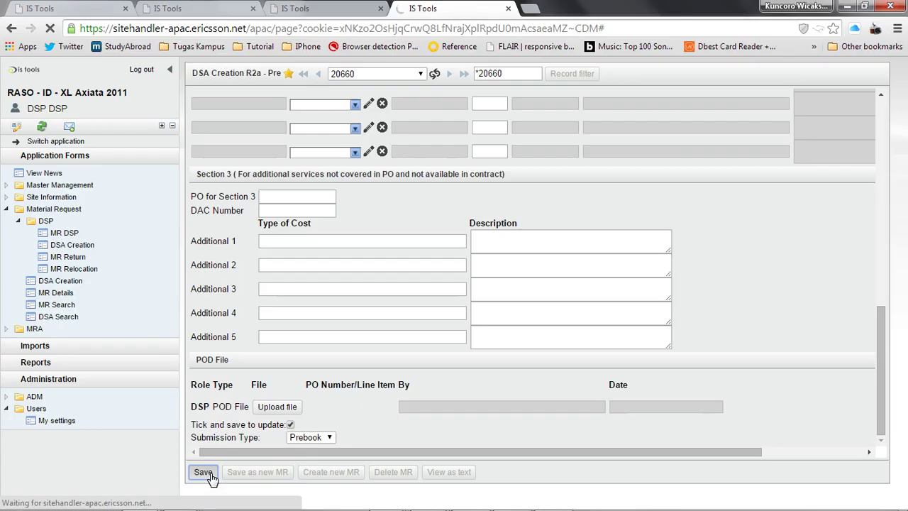
click(297, 439)
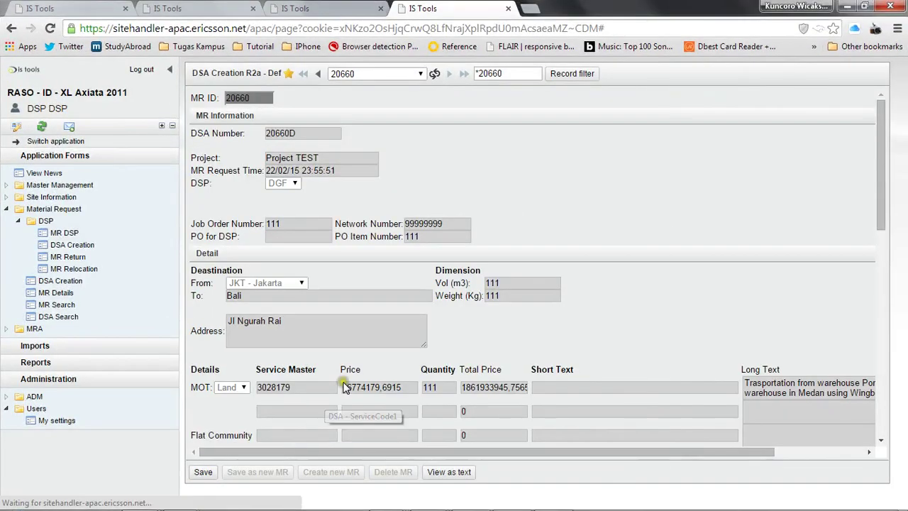
scroll(344, 386, down, 3)
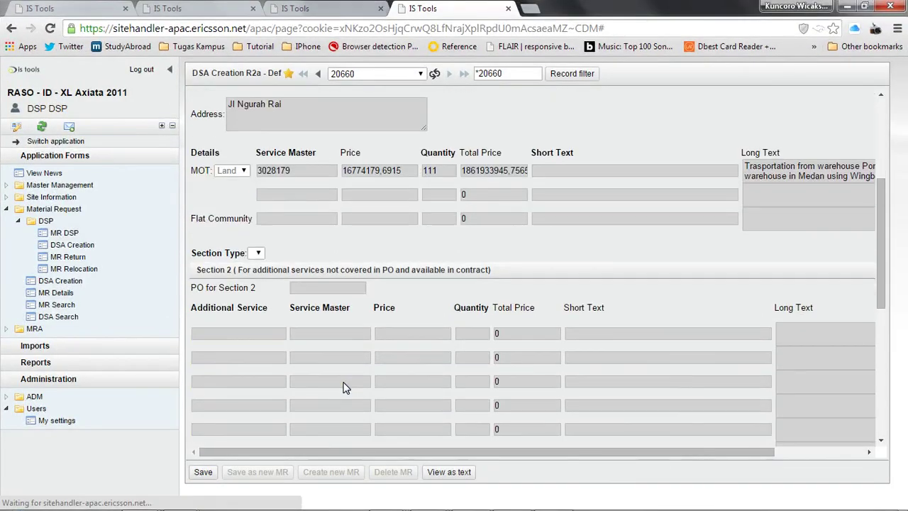
Open MR Details for record 20660 and scroll to its MR Progress section.
scroll(344, 387, up, 3)
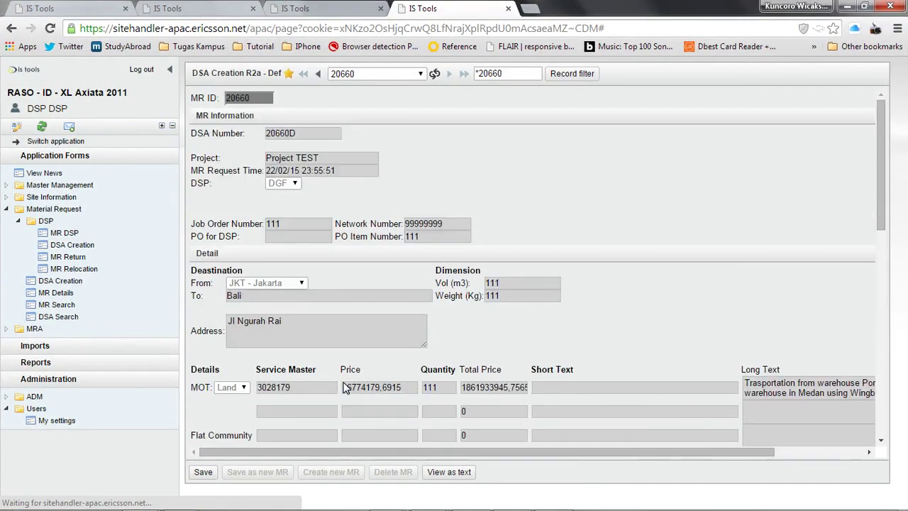
click(482, 74)
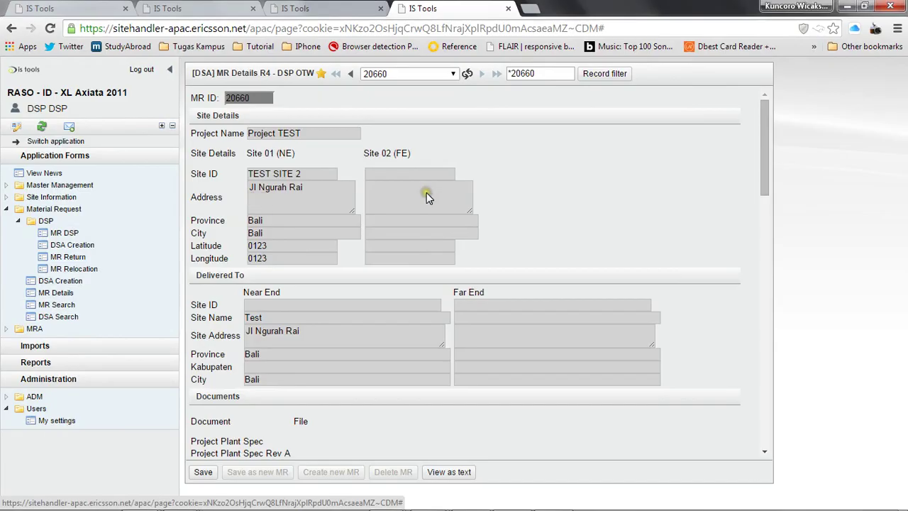
scroll(427, 192, down, 15)
scroll(427, 192, up, 3)
scroll(427, 192, down, 3)
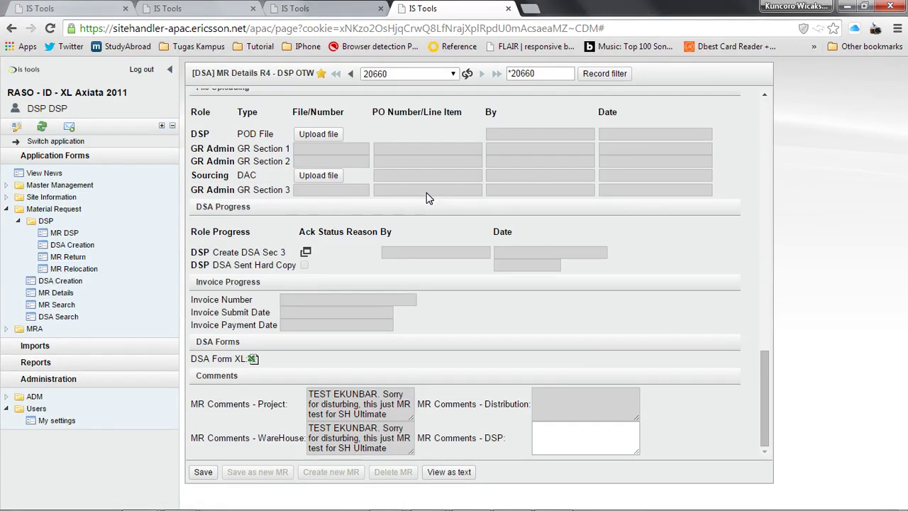
scroll(427, 197, up, 5)
scroll(427, 198, up, 7)
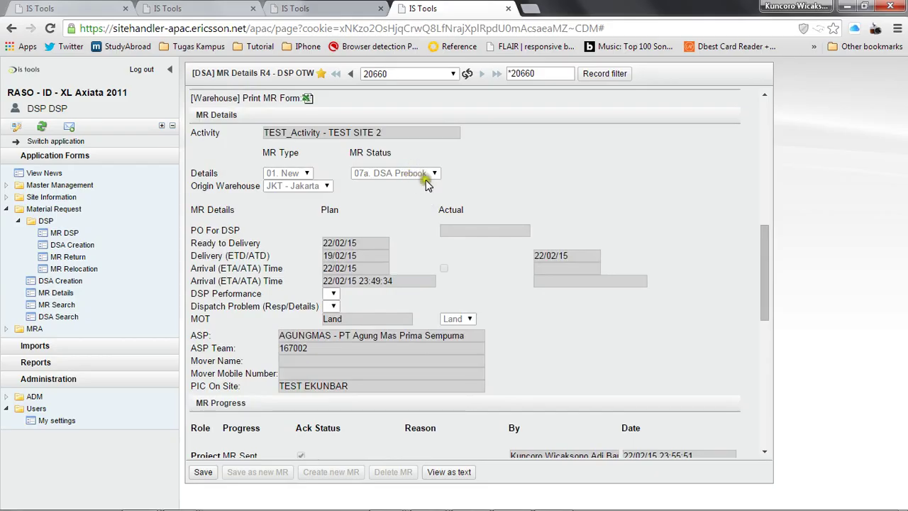
scroll(440, 194, down, 1)
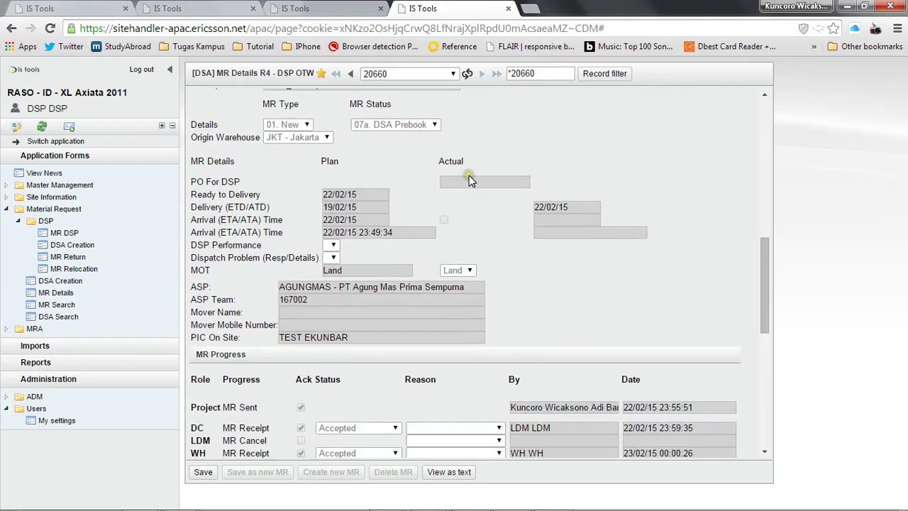
scroll(469, 177, down, 2)
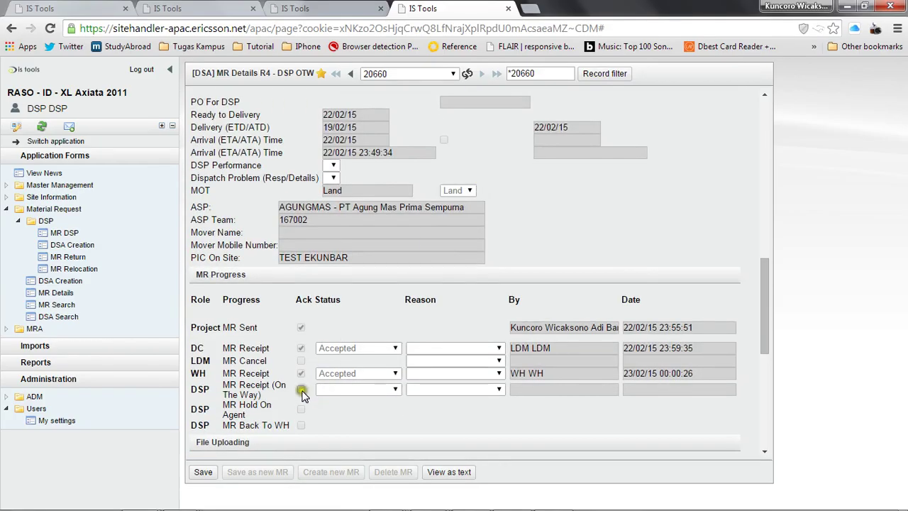
scroll(407, 284, up, 4)
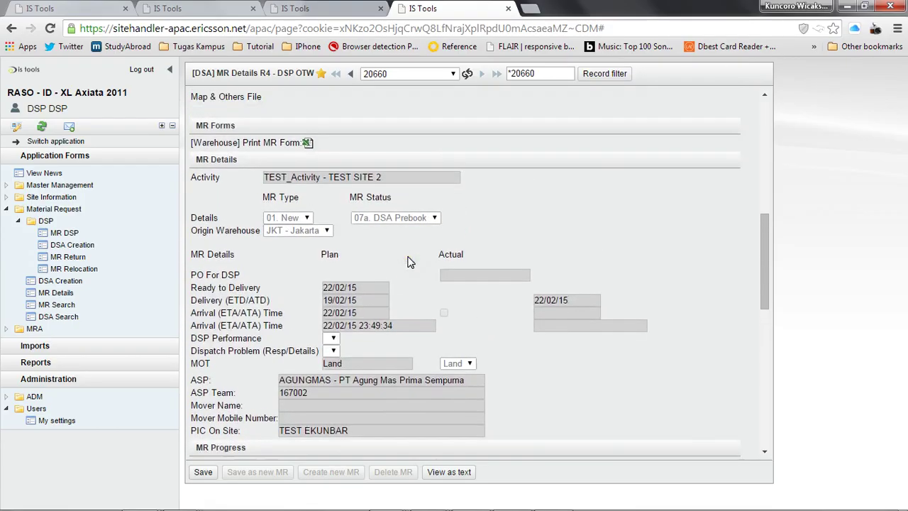
scroll(398, 243, down, 8)
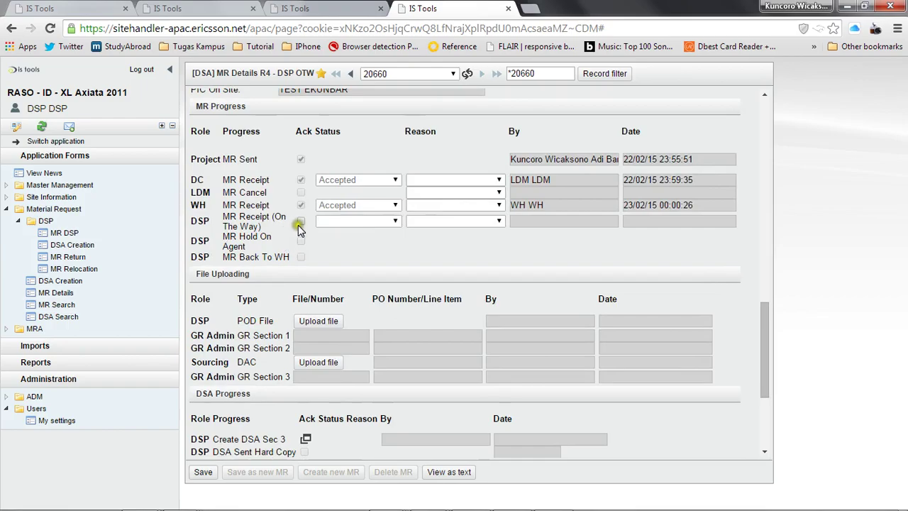
Tick the DSP MR Receipt (On The Way) Ack, set Ack Status to Accepted, and save.
click(301, 221)
click(350, 220)
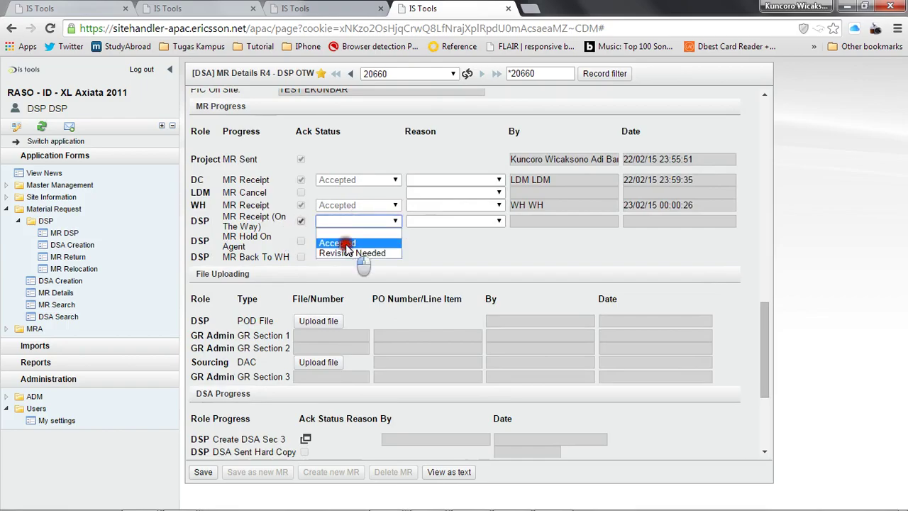
click(347, 243)
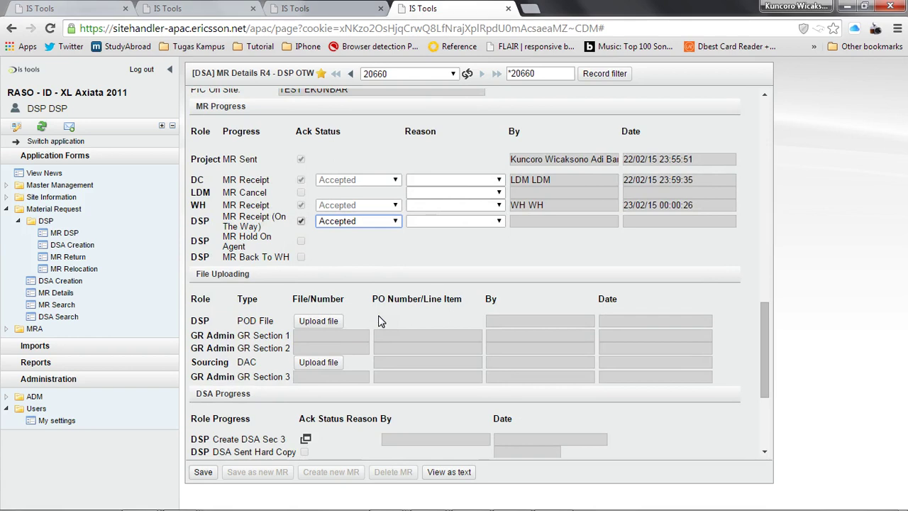
click(379, 223)
click(379, 222)
scroll(389, 241, up, 3)
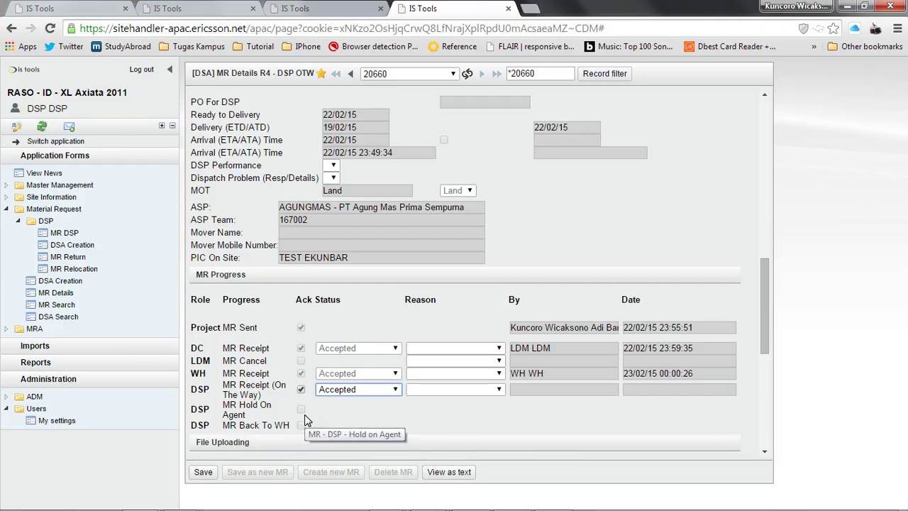
click(339, 391)
click(339, 391)
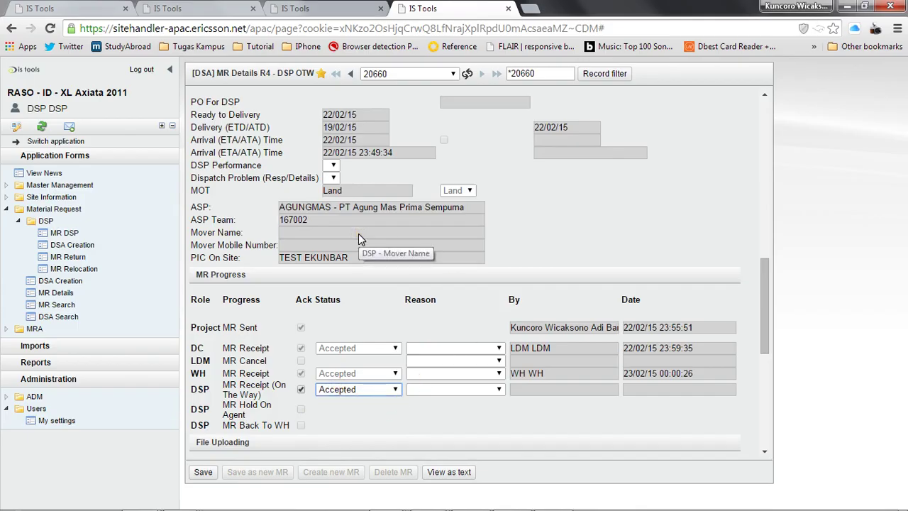
scroll(359, 233, down, 1)
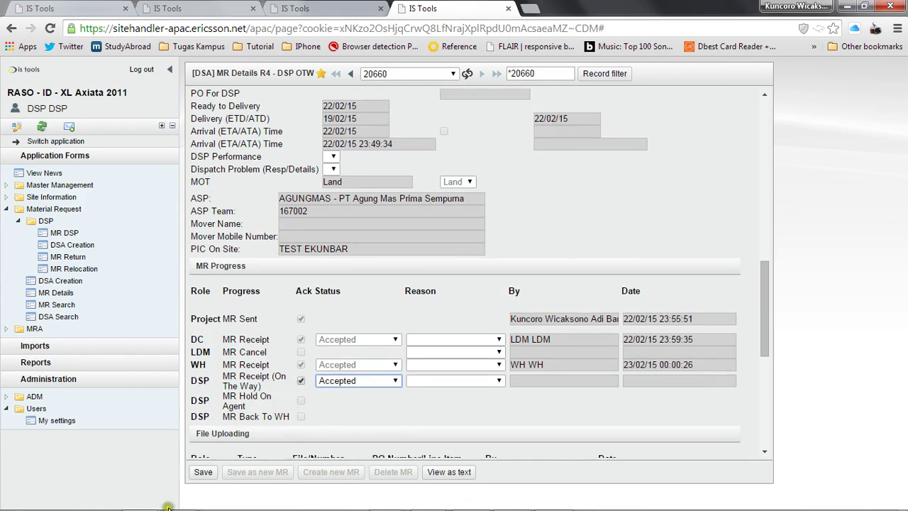
click(203, 473)
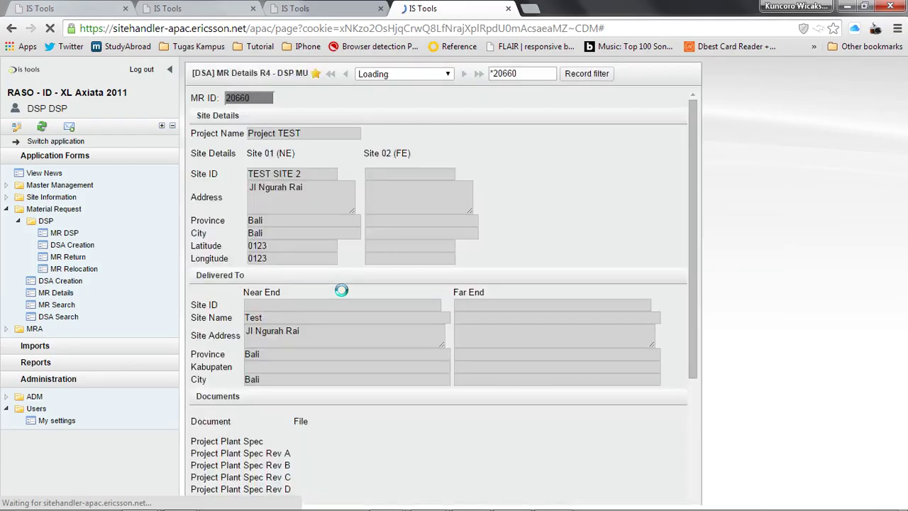
Tick DSP MR Hold On Agent in MR Progress, leaving Actual Arrival unconfirmed.
scroll(341, 291, down, 6)
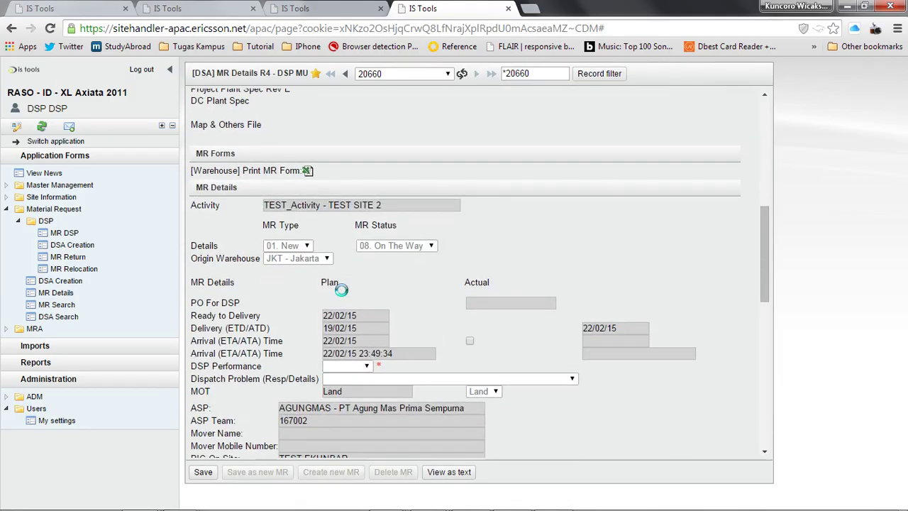
scroll(341, 291, down, 2)
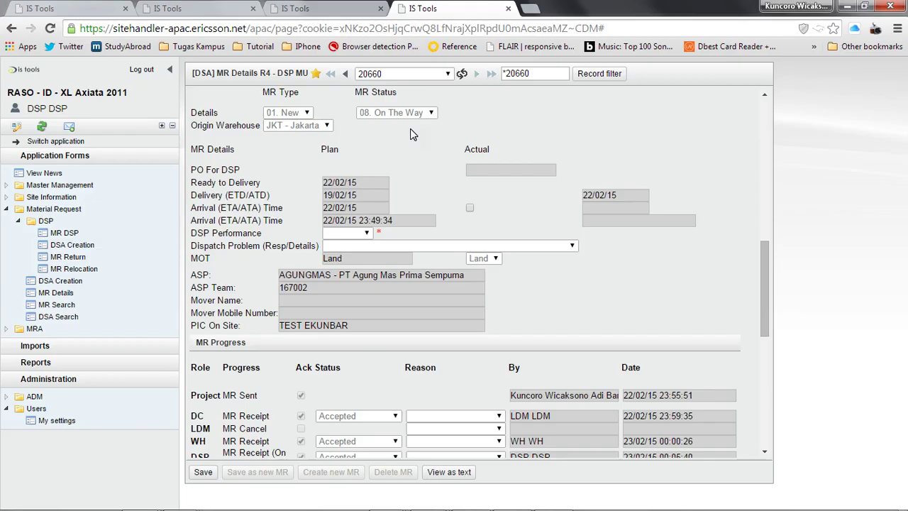
click(470, 208)
click(471, 208)
scroll(497, 202, down, 1)
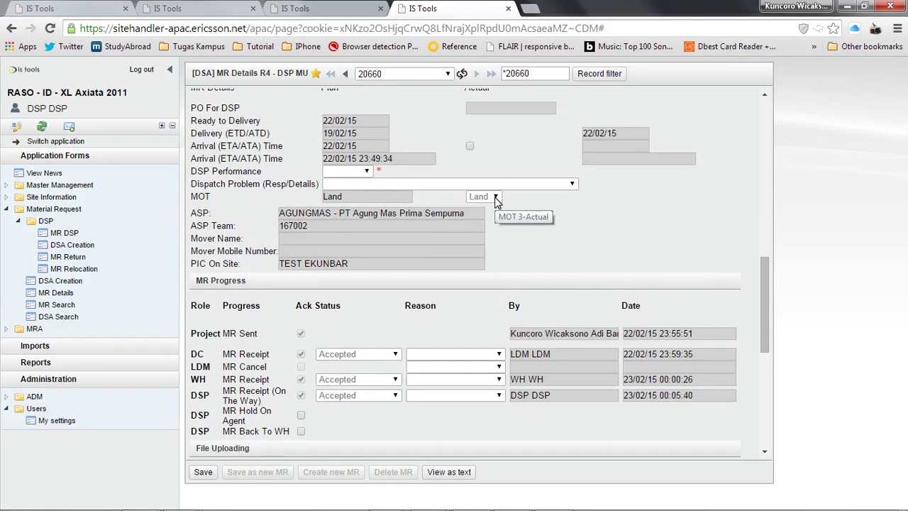
scroll(497, 202, down, 2)
scroll(390, 276, up, 1)
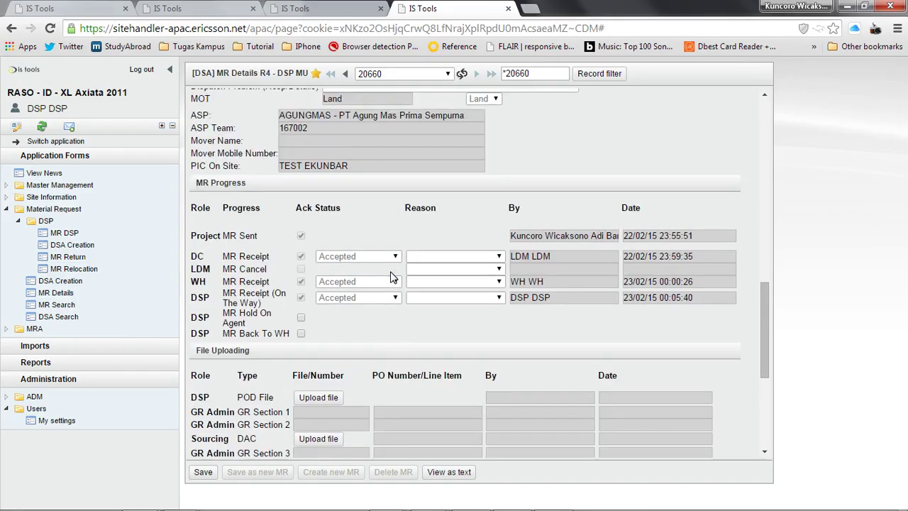
click(301, 318)
scroll(342, 328, up, 1)
scroll(342, 328, up, 1)
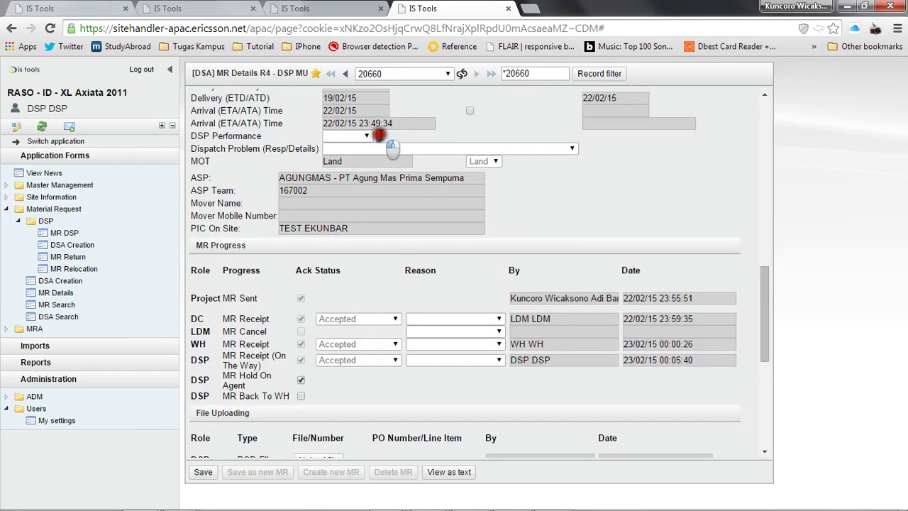
Rate DSP Performance as On Time and leave Dispatch Problem blank.
click(357, 138)
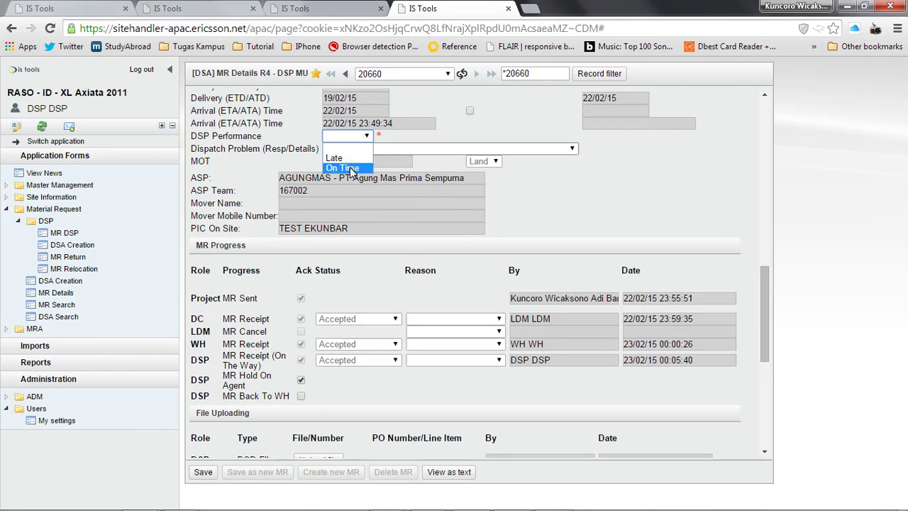
click(349, 169)
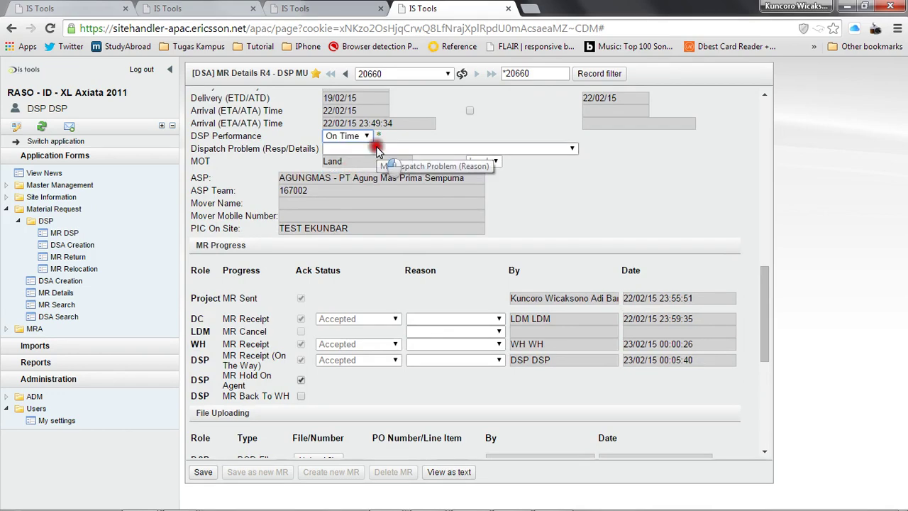
click(378, 151)
click(377, 151)
click(375, 148)
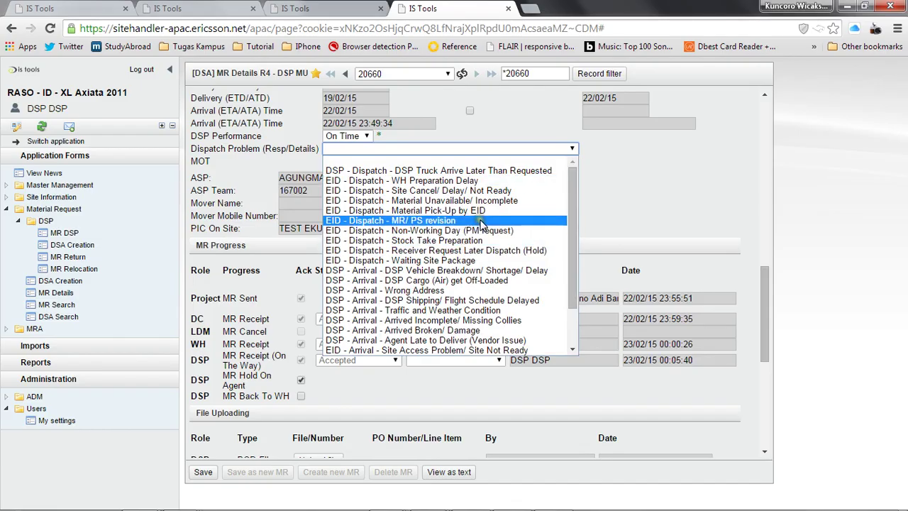
scroll(482, 225, down, 2)
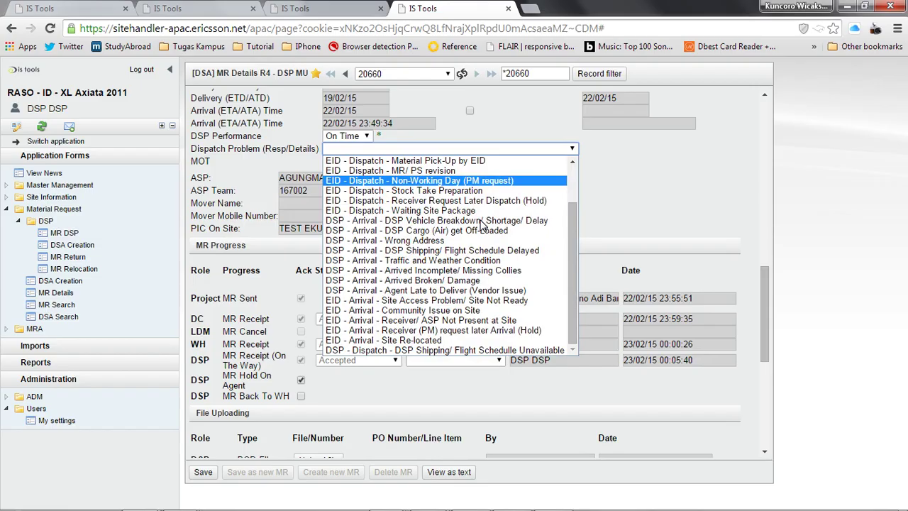
scroll(482, 225, up, 2)
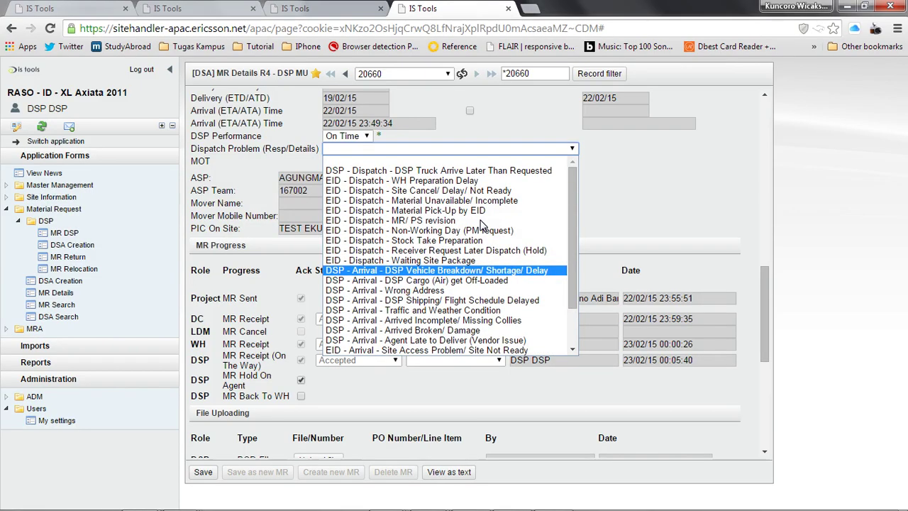
click(518, 152)
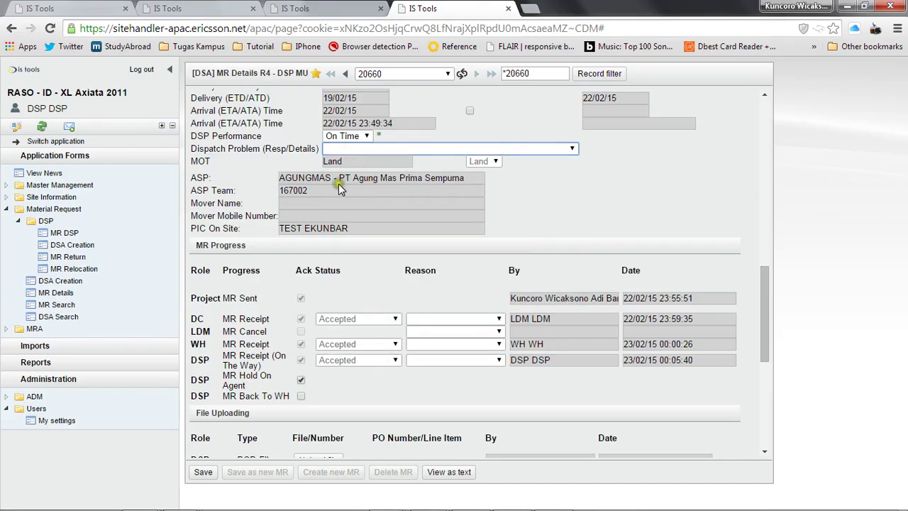
Scroll to the bottom of the form and save MR 20660.
scroll(339, 184, down, 2)
scroll(338, 184, down, 1)
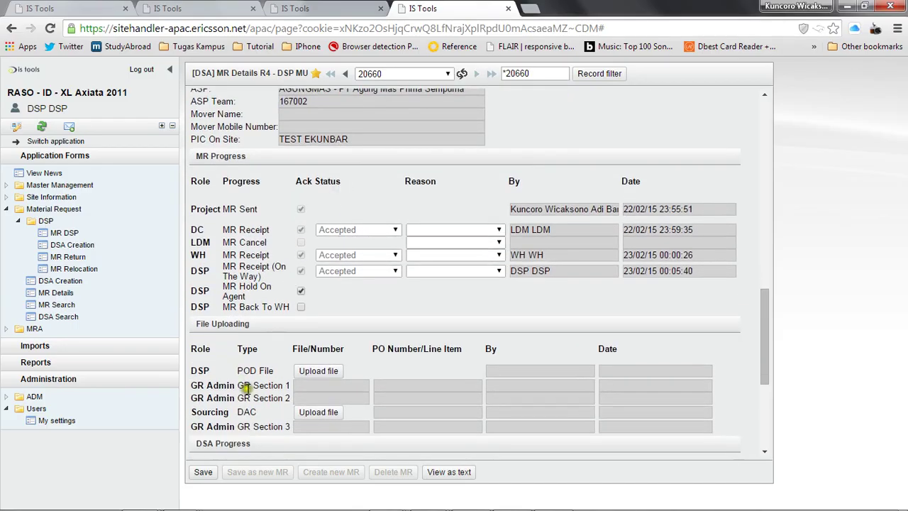
scroll(264, 370, down, 10)
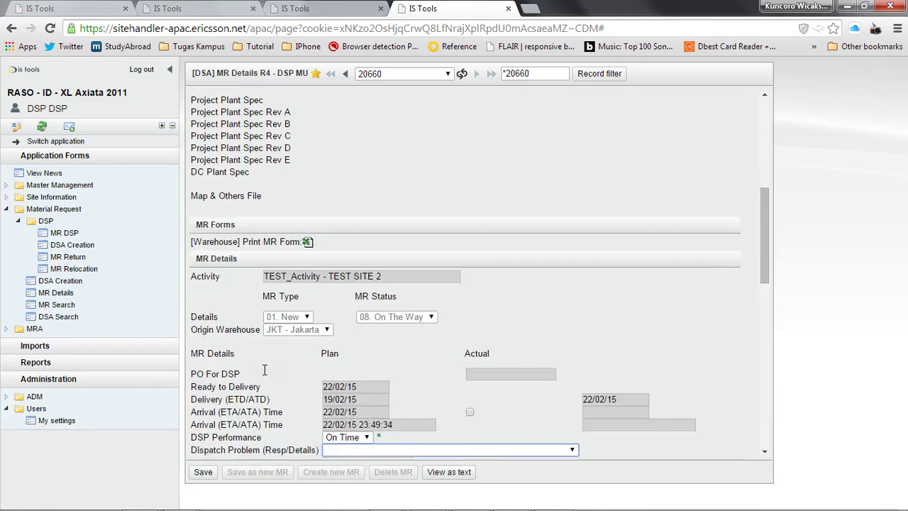
scroll(264, 369, down, 3)
scroll(264, 370, down, 10)
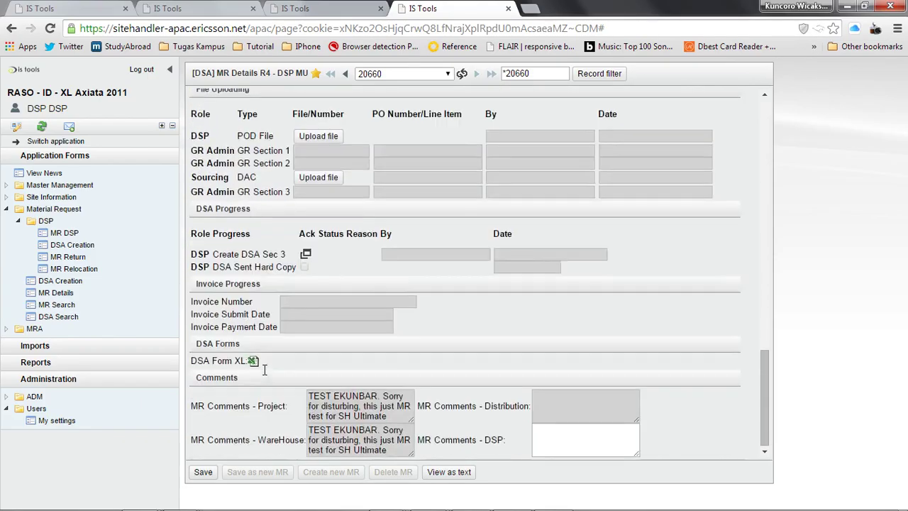
click(209, 475)
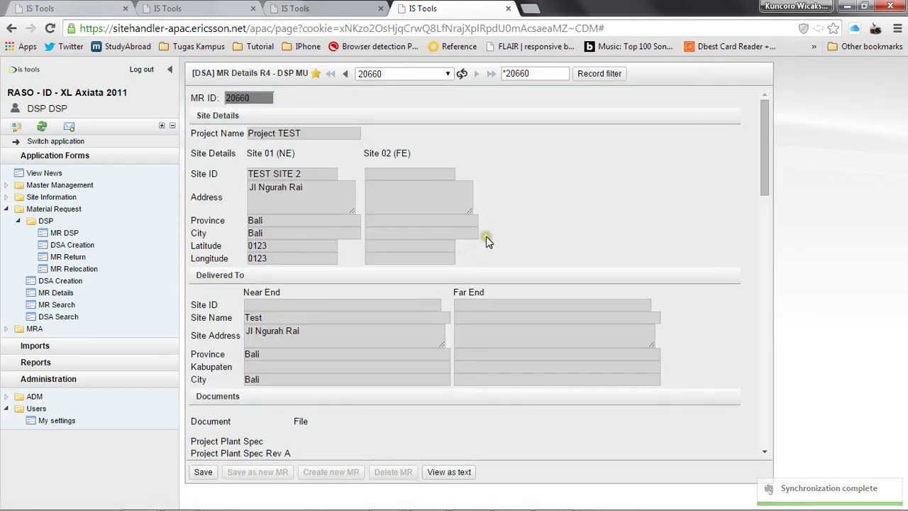
Tick the MR Back To WH checkbox in MR 20660's MR Progress section.
scroll(487, 241, down, 10)
scroll(486, 241, up, 3)
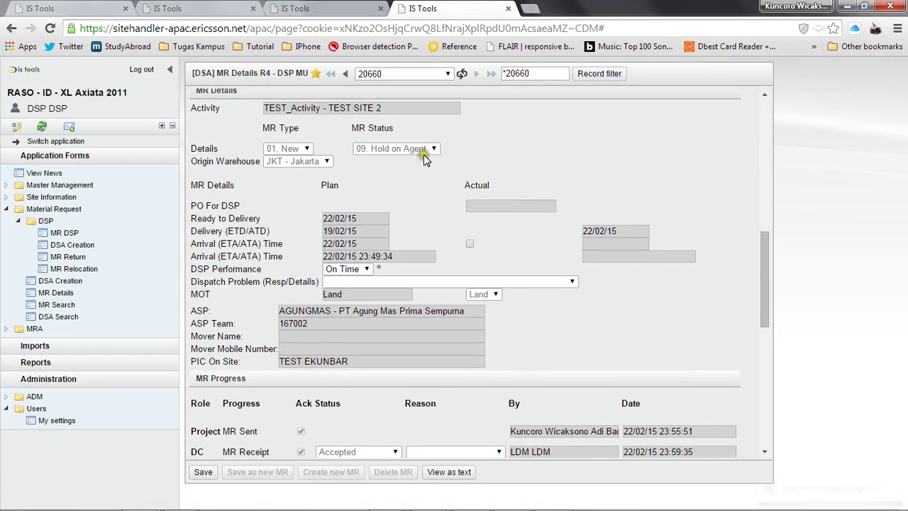
scroll(421, 222, down, 3)
scroll(421, 216, down, 1)
scroll(477, 173, up, 3)
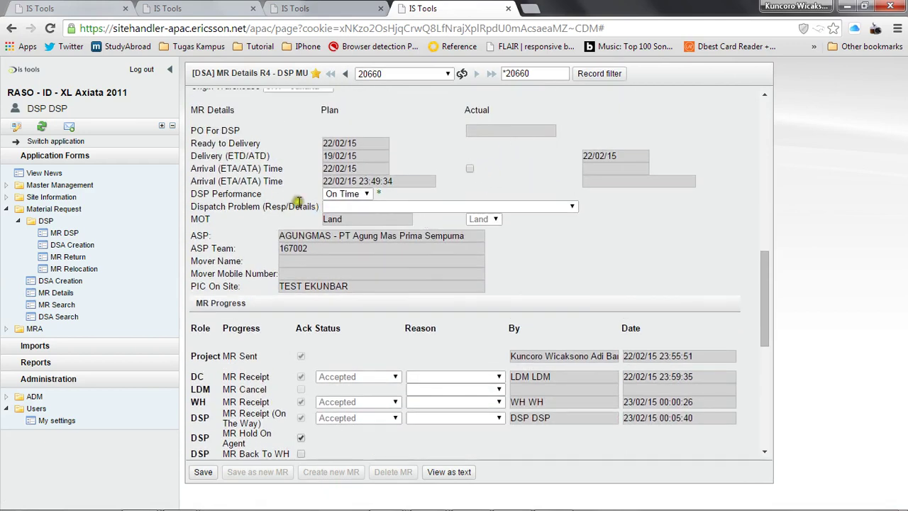
scroll(338, 233, down, 1)
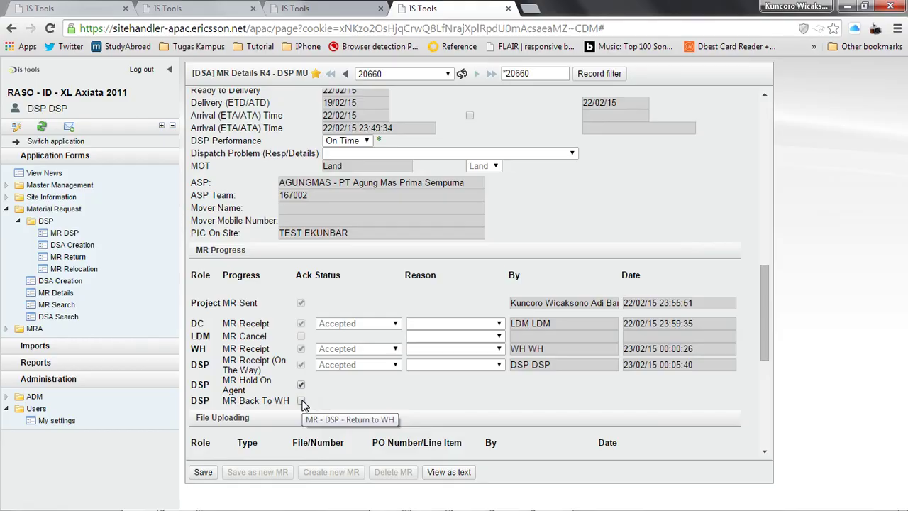
click(302, 402)
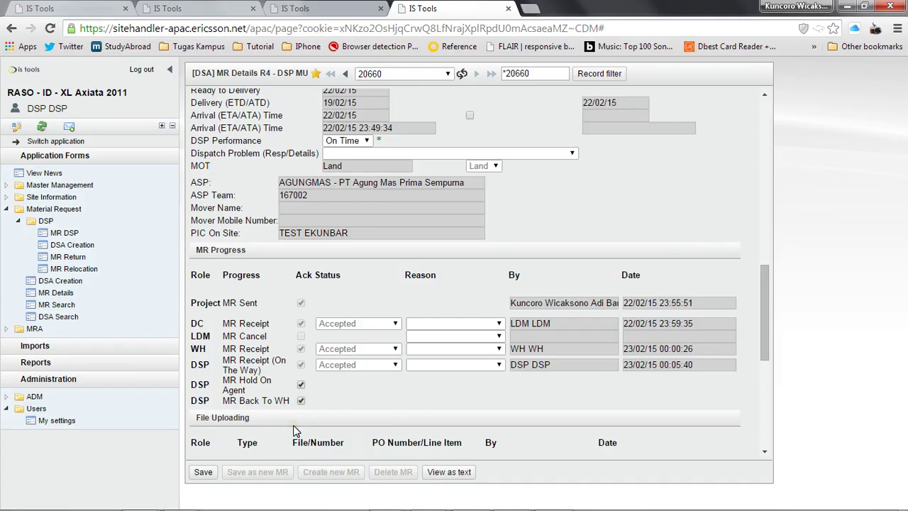
scroll(297, 430, up, 2)
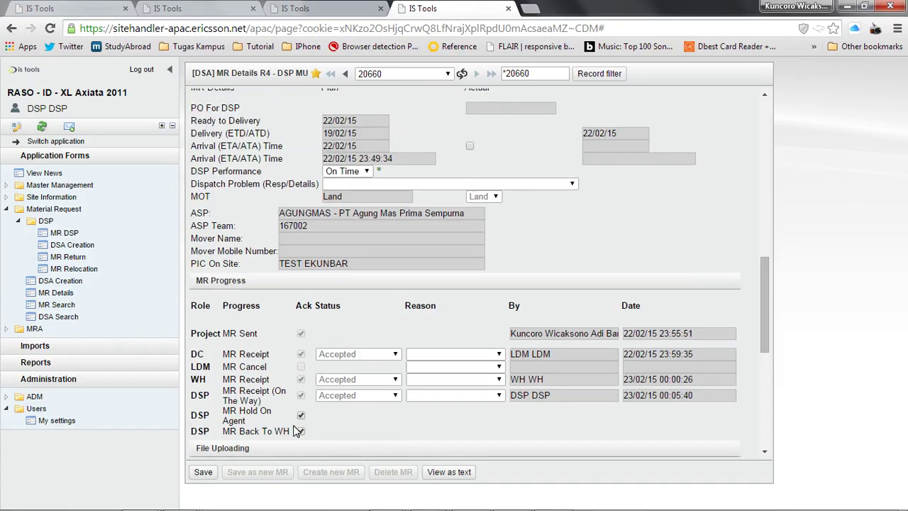
scroll(465, 305, down, 1)
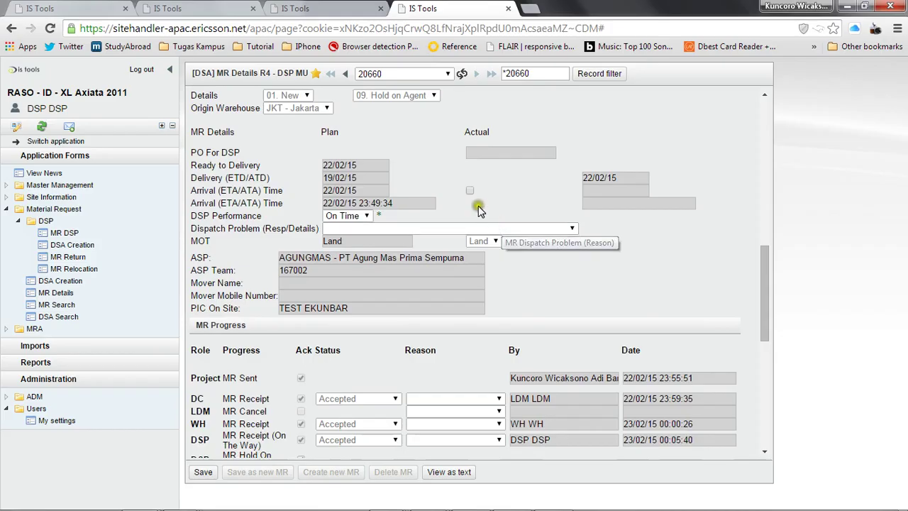
Tick Actual Arrival and untick MR Hold On Agent and MR Back To WH.
click(470, 190)
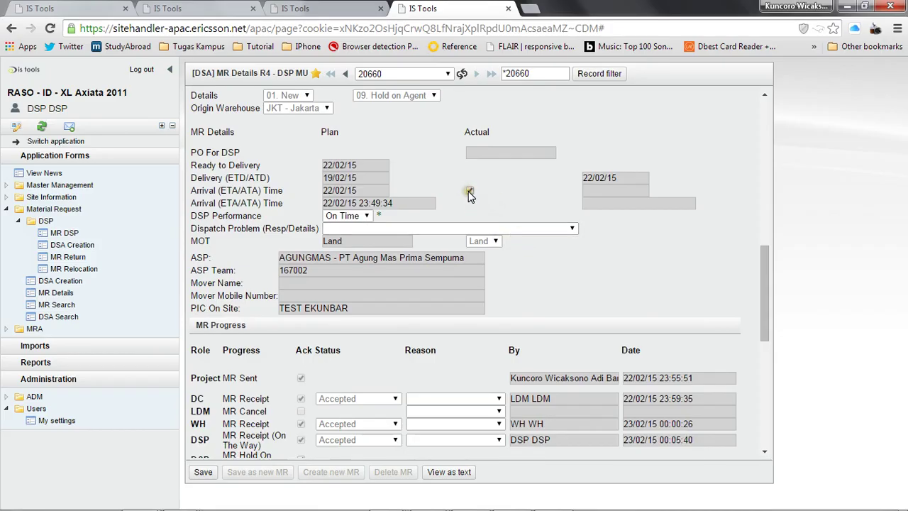
scroll(511, 231, down, 4)
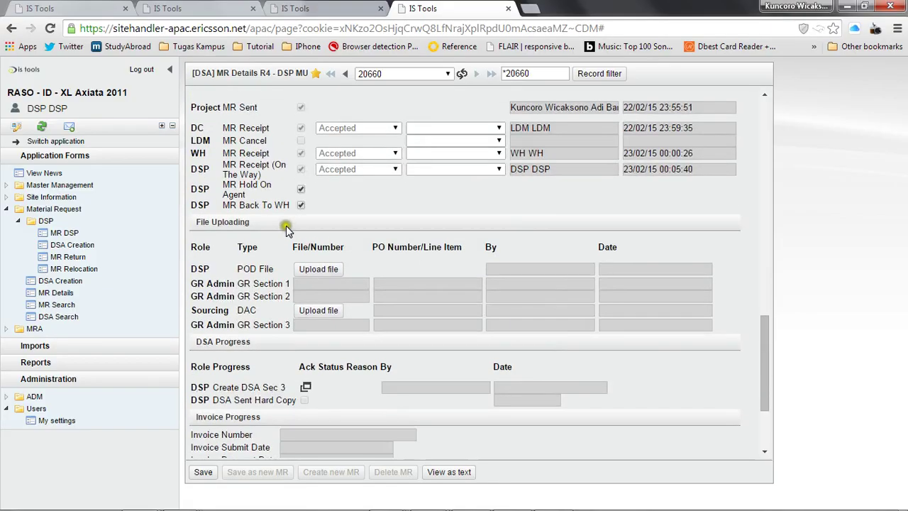
click(300, 205)
click(299, 206)
click(301, 188)
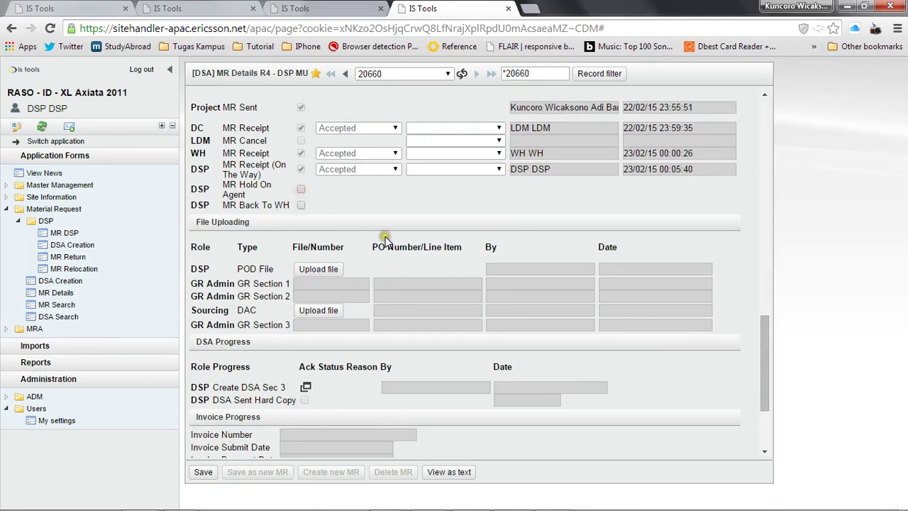
scroll(386, 241, up, 3)
scroll(395, 237, up, 1)
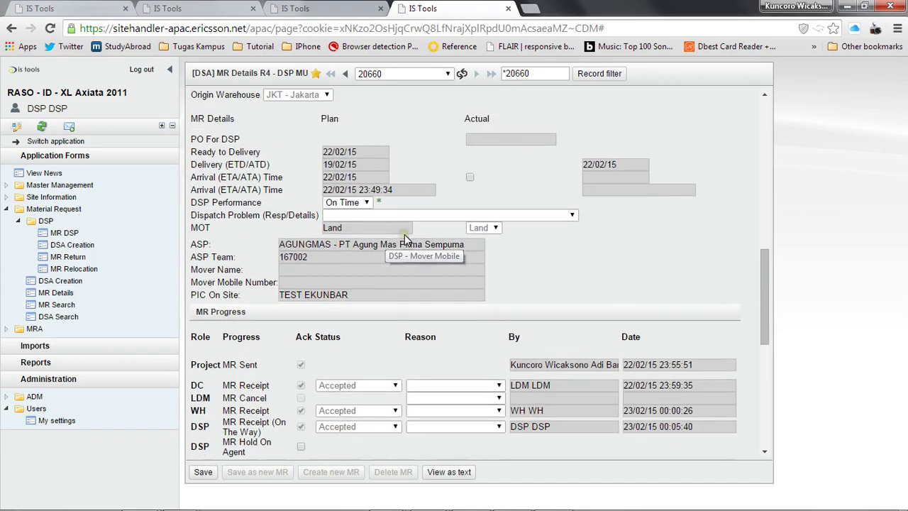
scroll(404, 234, down, 1)
scroll(406, 240, up, 2)
Set DSP Performance to On Time, reconfirm Actual Arrival, and save the record.
click(364, 216)
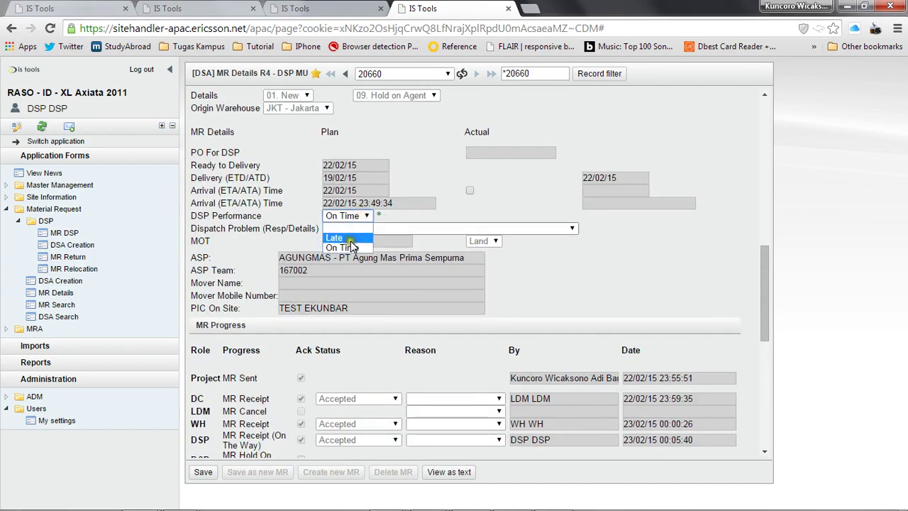
click(350, 250)
click(470, 190)
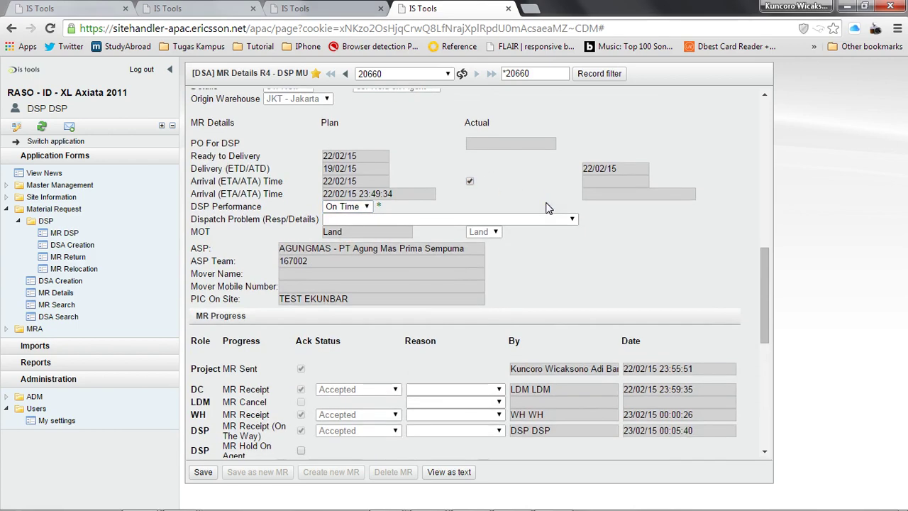
scroll(546, 208, down, 2)
scroll(546, 208, up, 3)
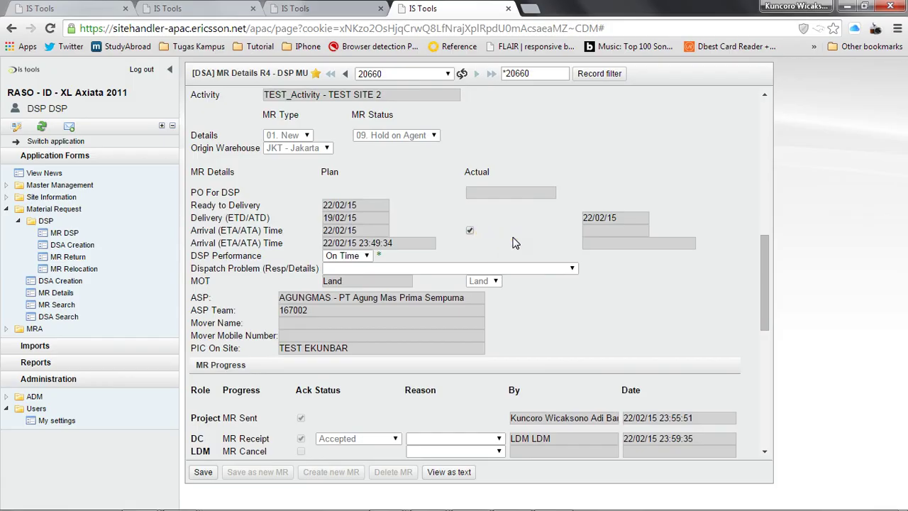
scroll(516, 243, down, 10)
click(203, 472)
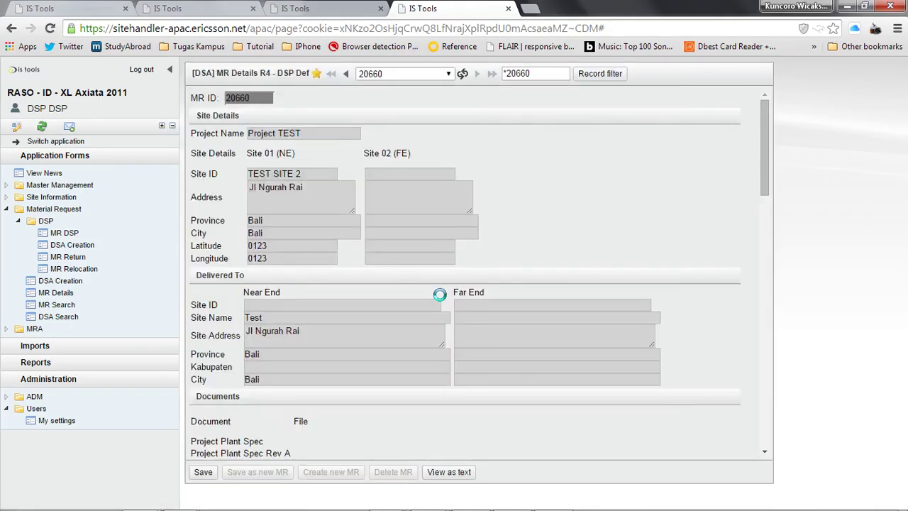
scroll(440, 293, down, 5)
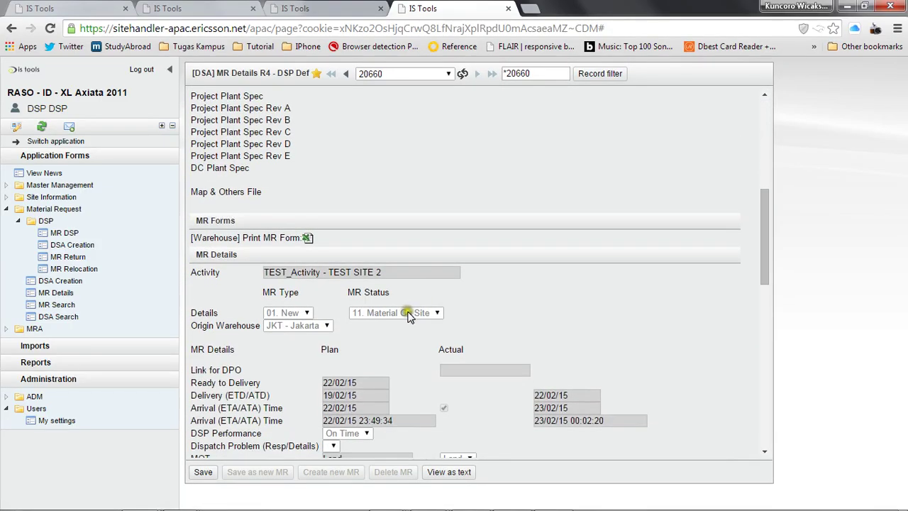
scroll(447, 319, down, 5)
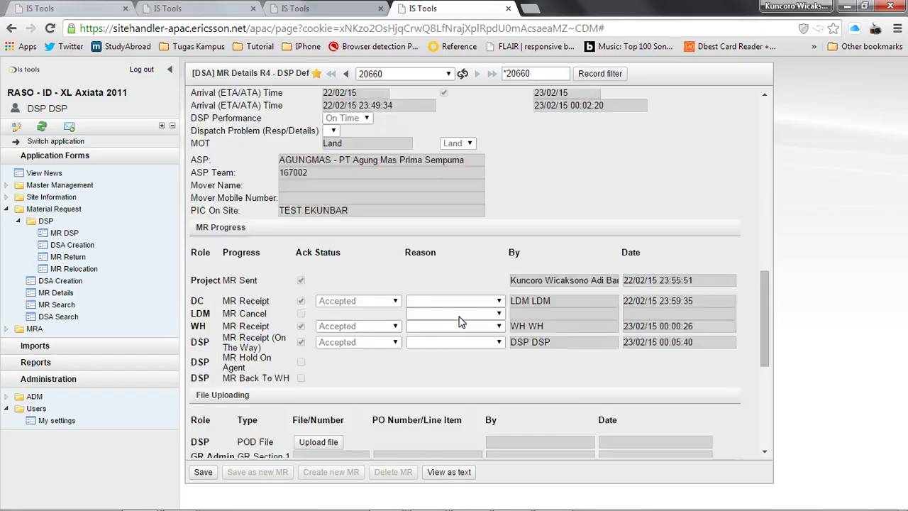
scroll(460, 321, down, 1)
scroll(409, 281, up, 4)
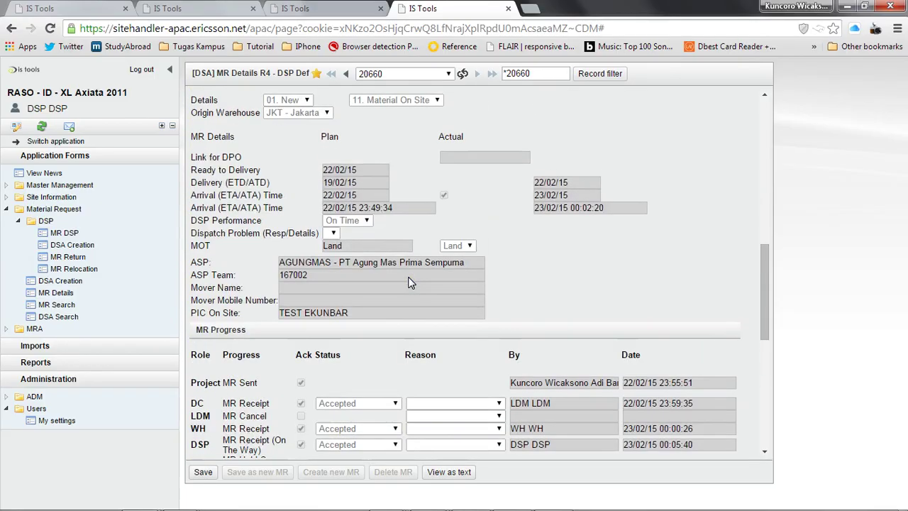
click(509, 201)
click(562, 250)
click(459, 279)
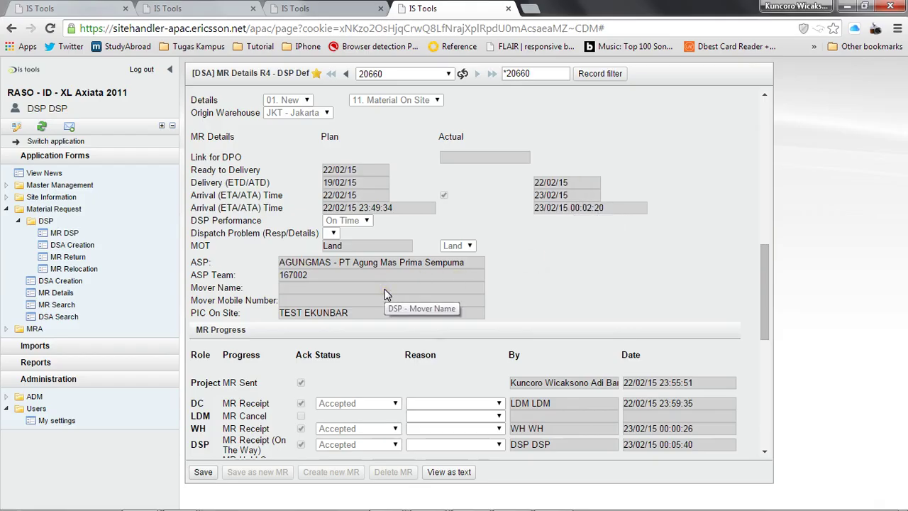
scroll(384, 292, down, 1)
scroll(384, 295, up, 1)
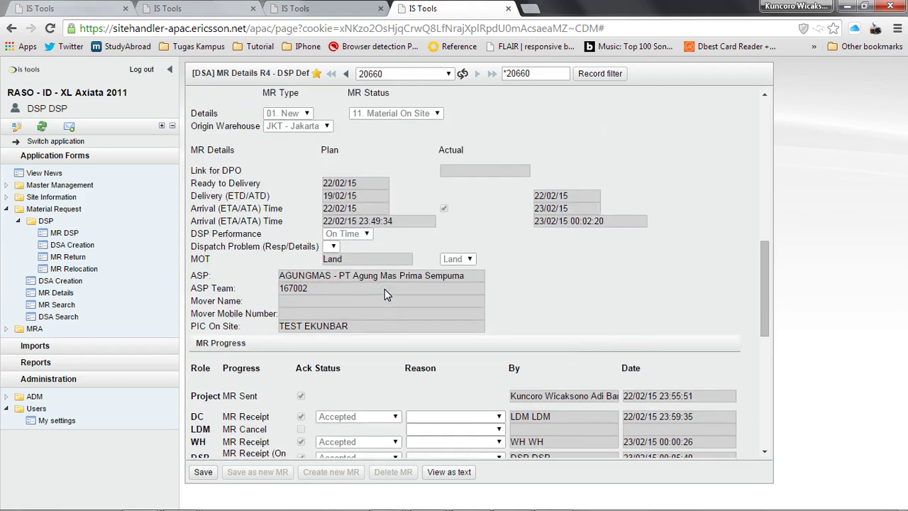
click(82, 249)
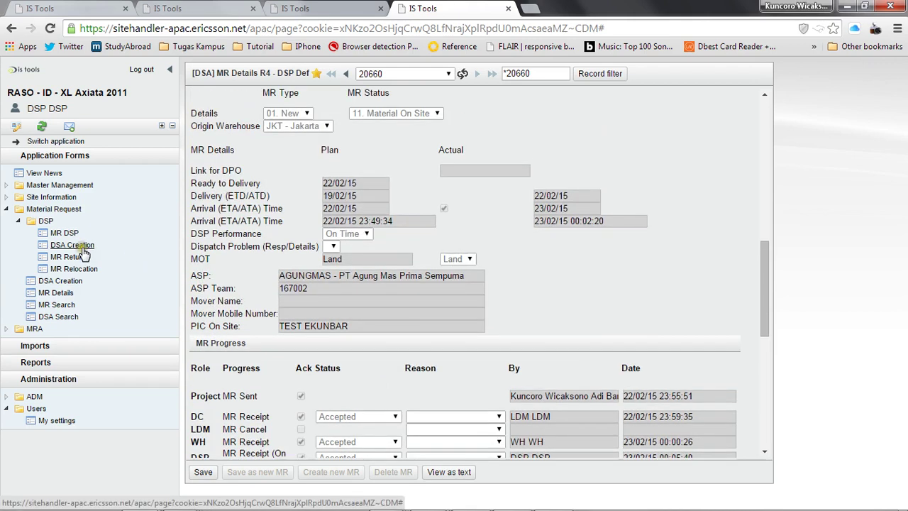
Open the DSA Creation form for MR 20660 and click into the job order number.
click(82, 248)
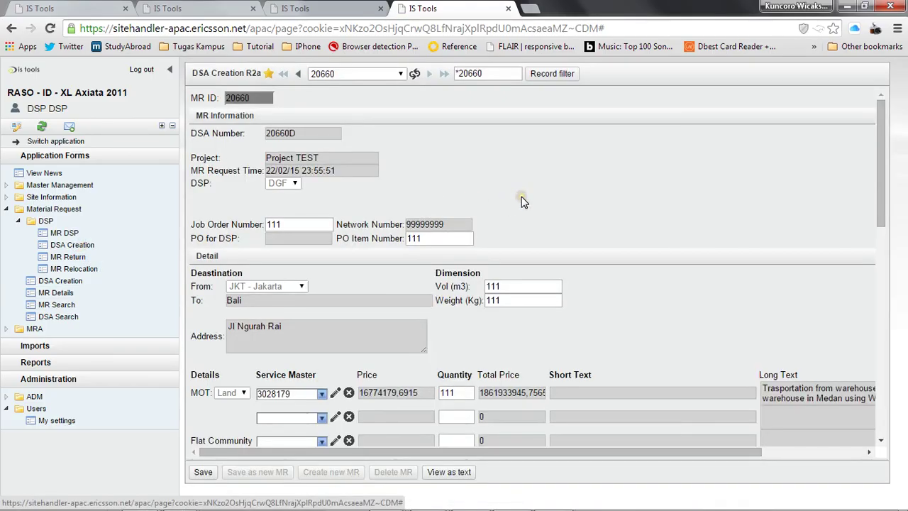
click(310, 224)
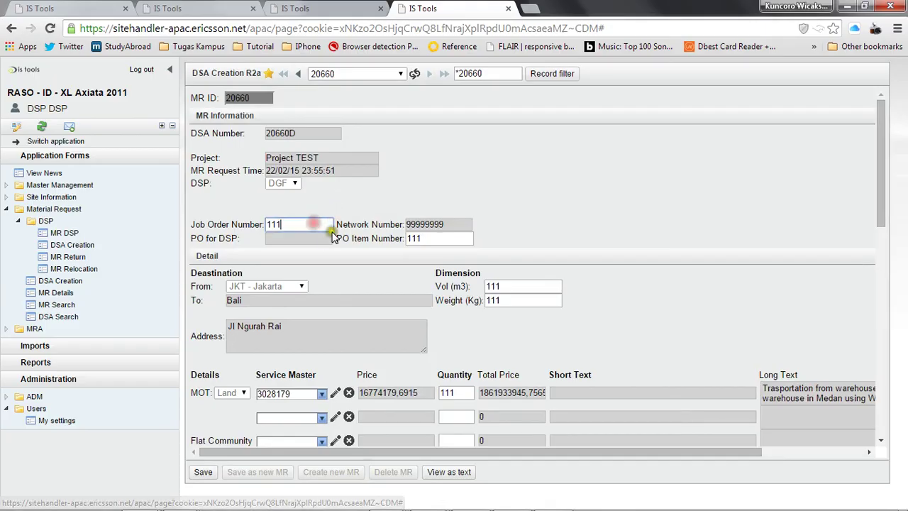
scroll(545, 197, down, 3)
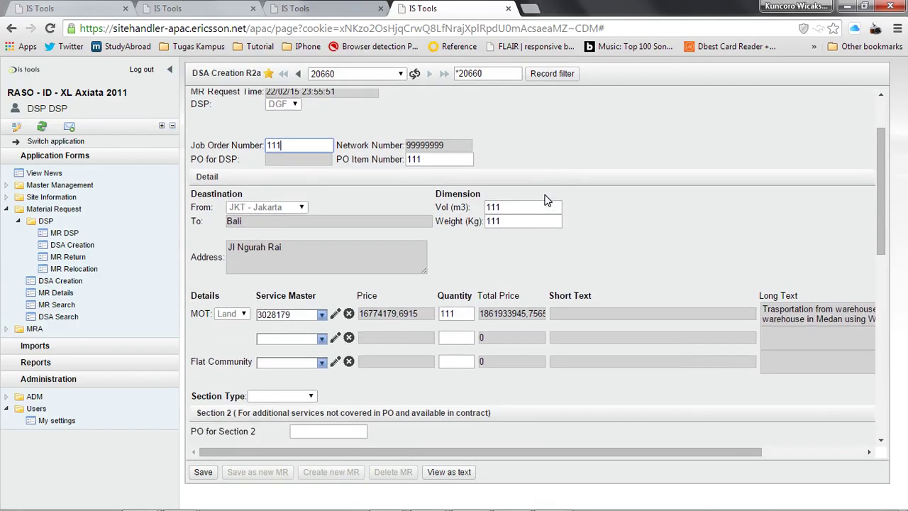
Pick service master 3028178 on the second line and enter quantity 22.
click(322, 294)
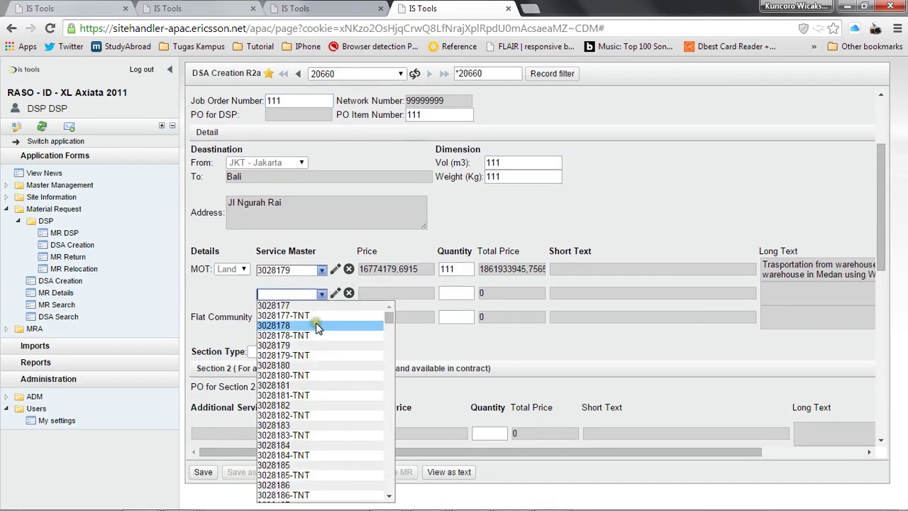
click(316, 323)
click(461, 295)
text(22)
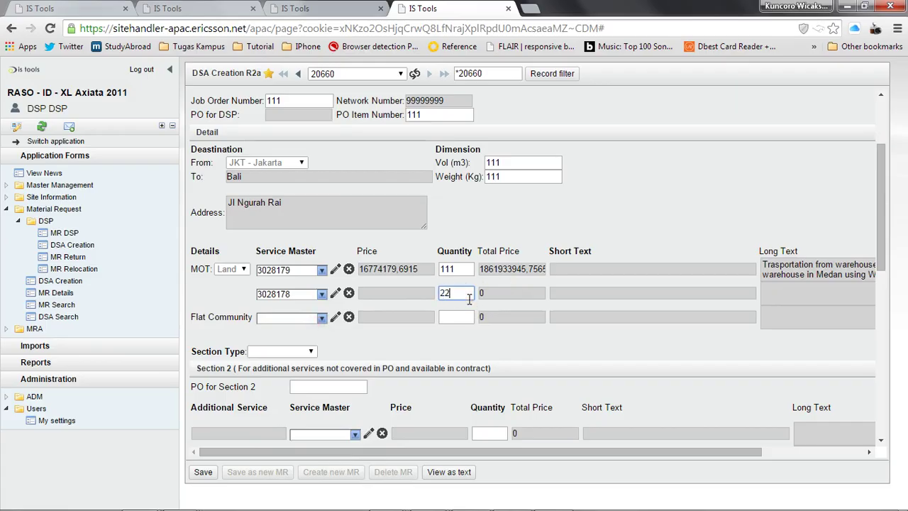
scroll(469, 298, down, 3)
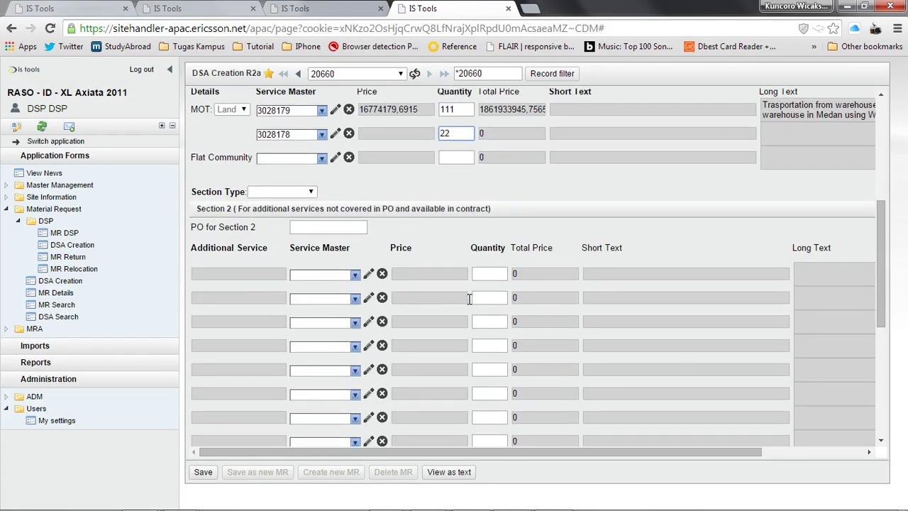
scroll(469, 299, up, 4)
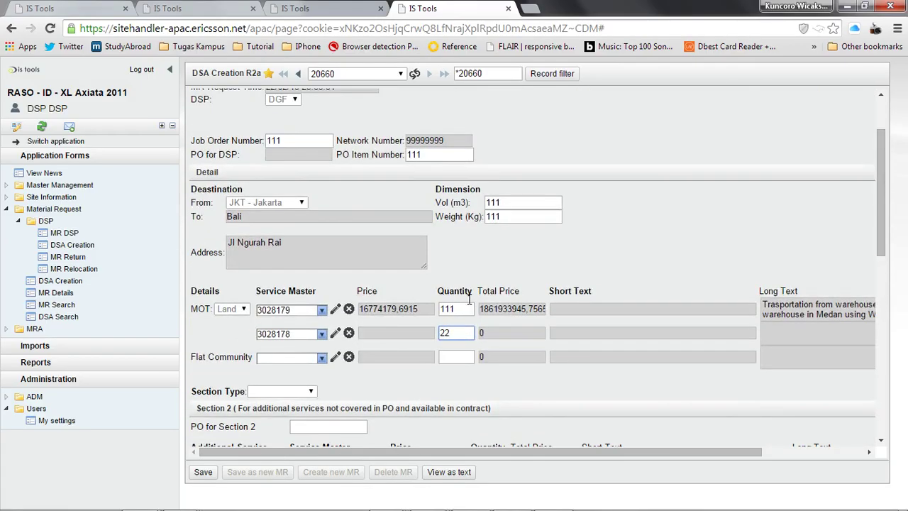
scroll(469, 298, down, 10)
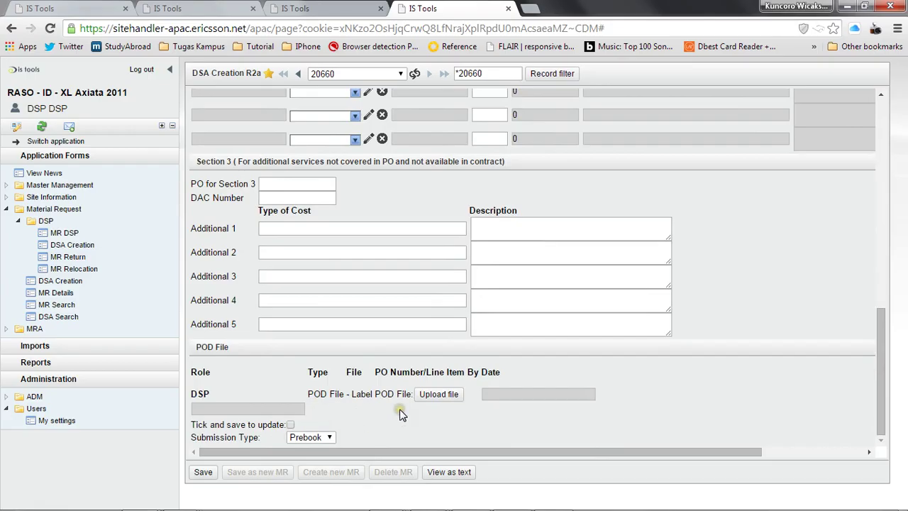
Accept the unsaved-changes warning and choose eidwhdcom_monitoring_contact.xlsx from Downloads as the POD file.
click(439, 396)
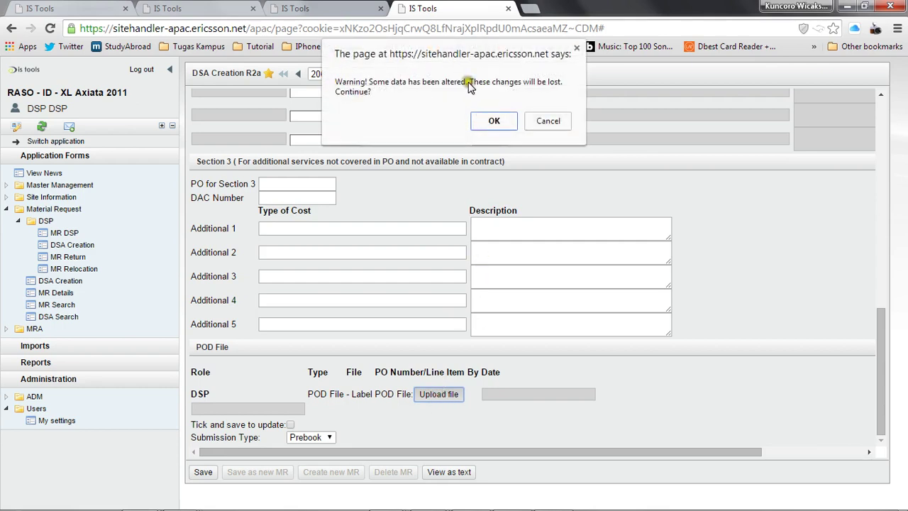
click(494, 122)
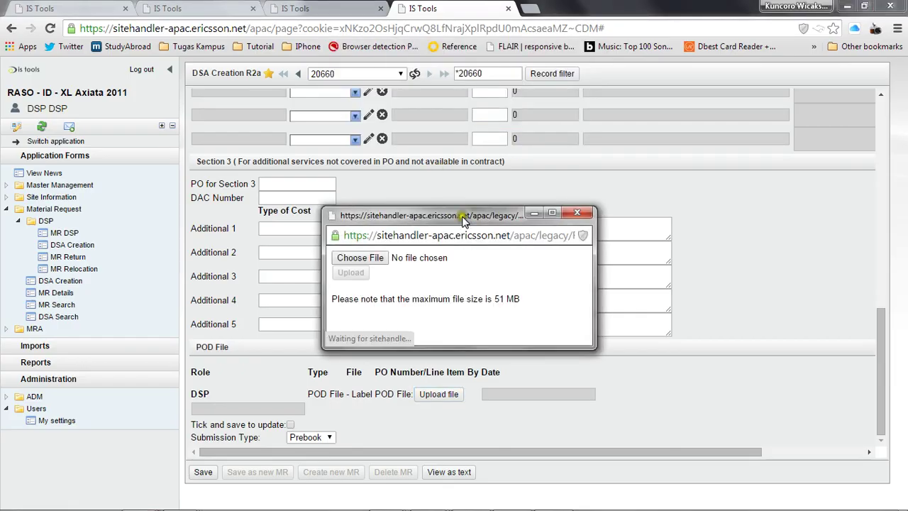
click(357, 258)
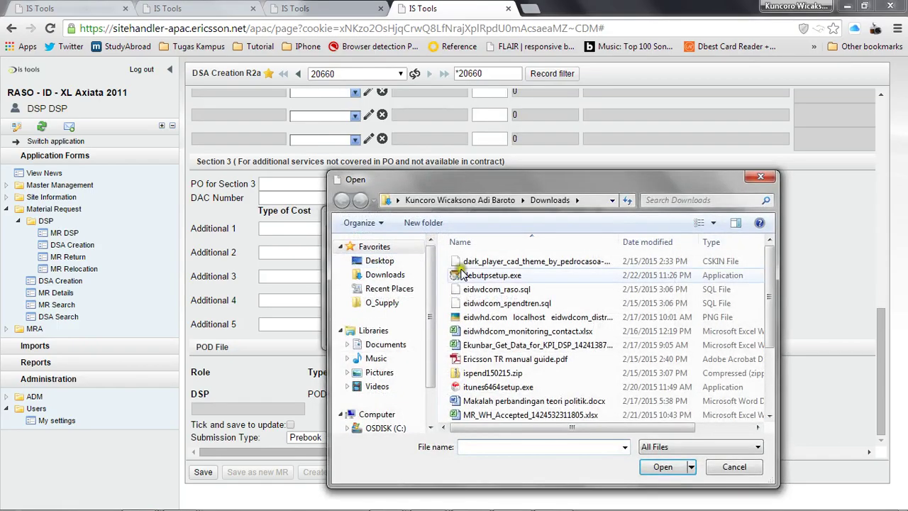
double_click(516, 331)
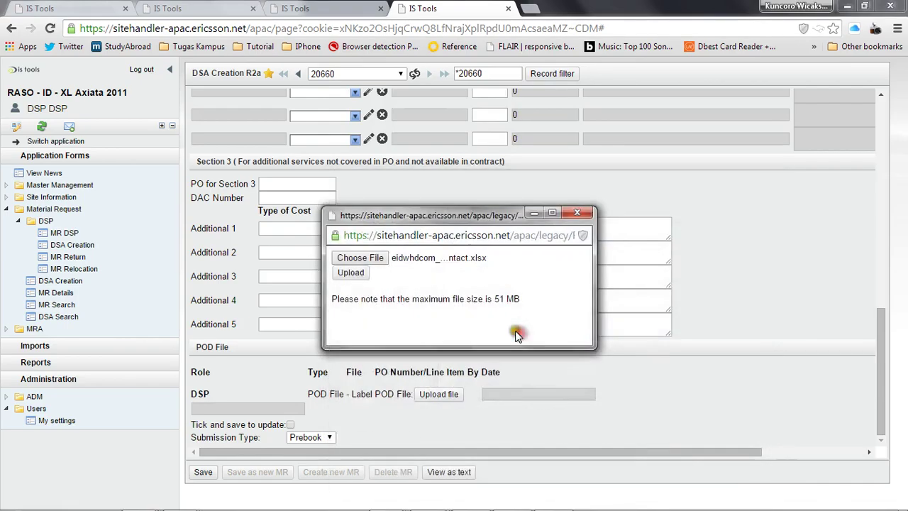
click(358, 273)
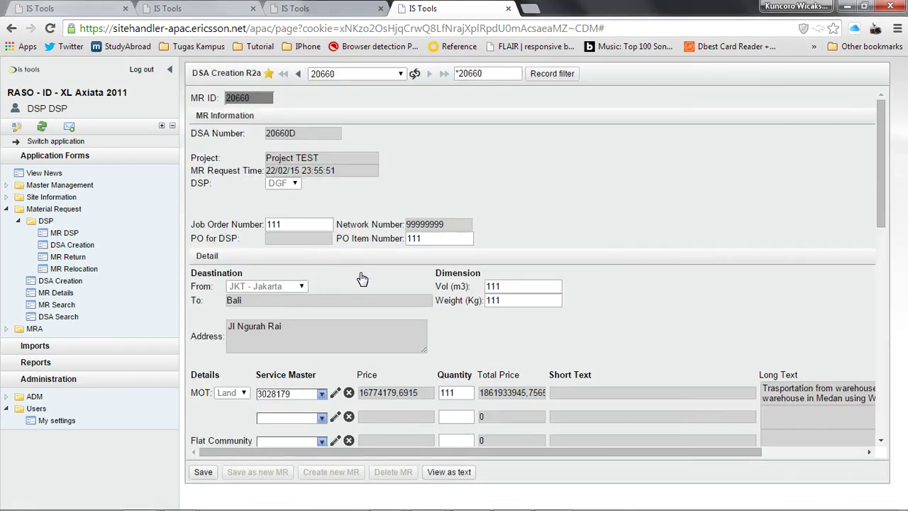
Add a second service line with service code 3028177 and quantity 111.
scroll(361, 278, down, 10)
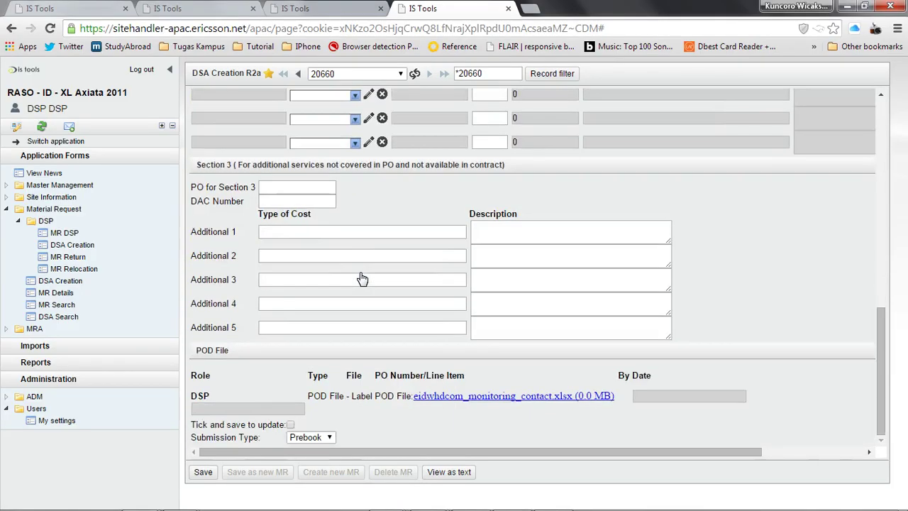
scroll(385, 410, up, 8)
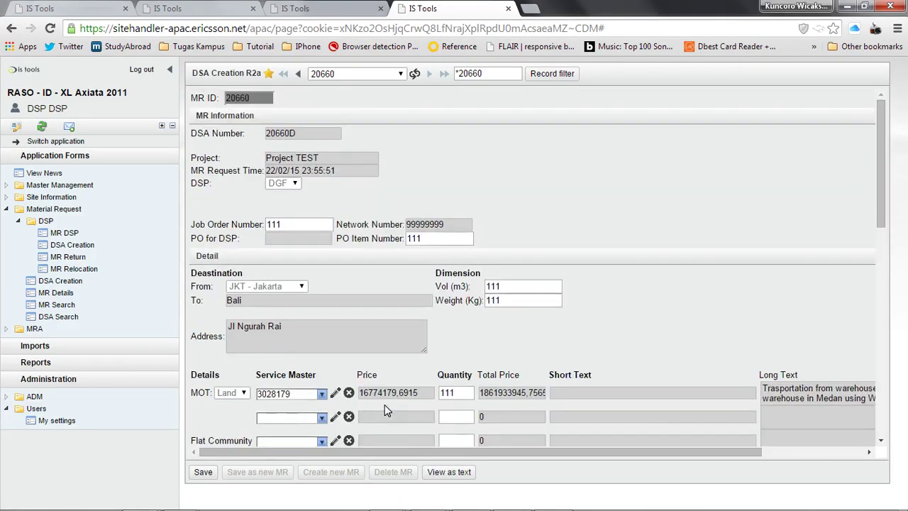
scroll(495, 342, down, 2)
scroll(494, 342, down, 1)
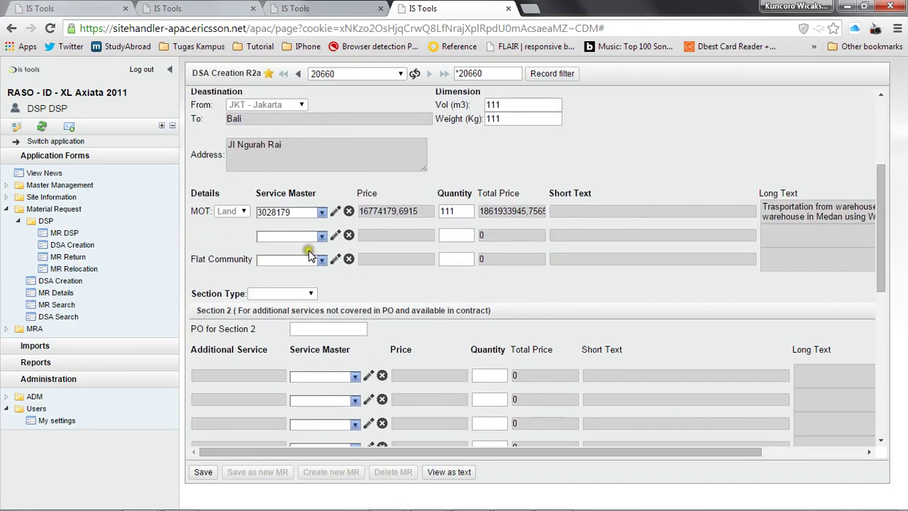
click(321, 236)
click(322, 247)
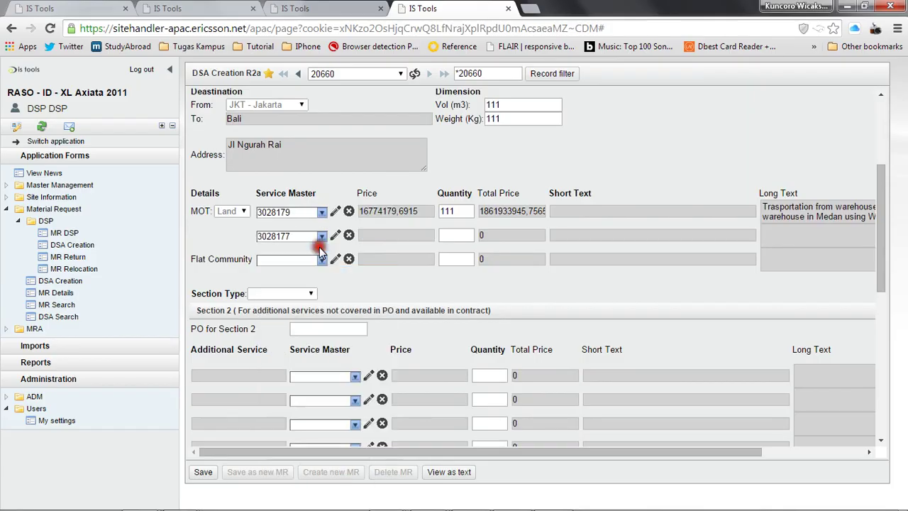
click(463, 240)
text(111)
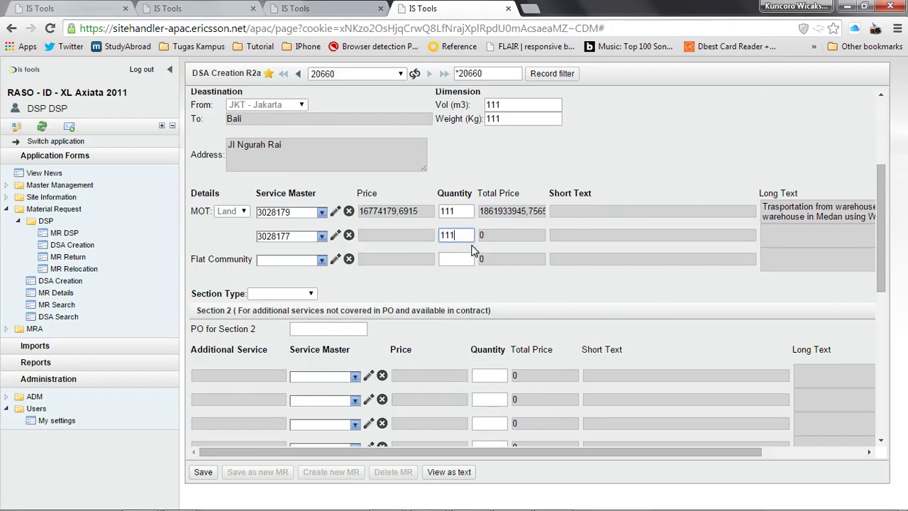
Tick 'Tick and save to update', set Submission Type to Actual, and save the DSA.
scroll(472, 249, down, 10)
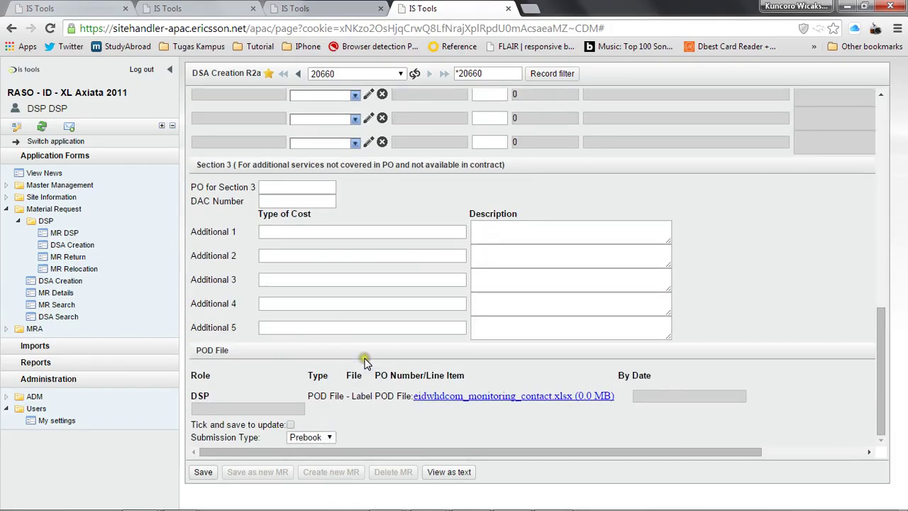
scroll(366, 363, up, 8)
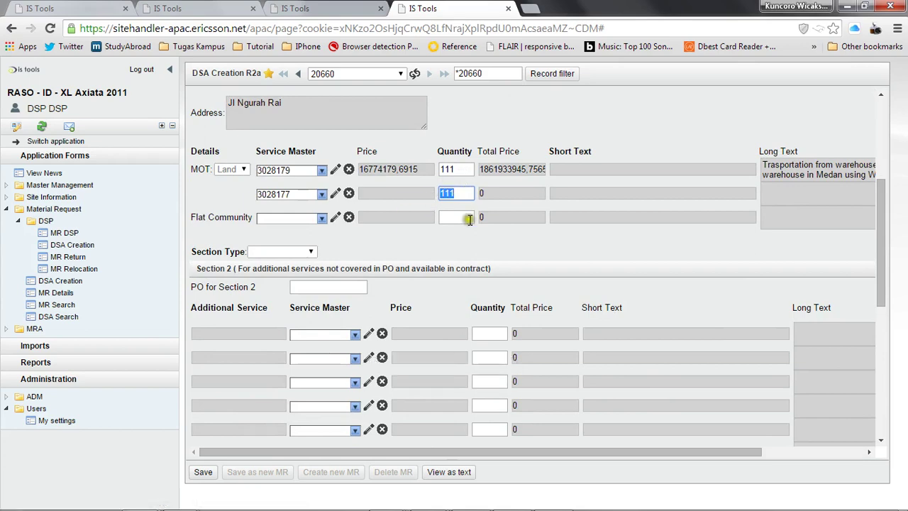
scroll(470, 220, down, 8)
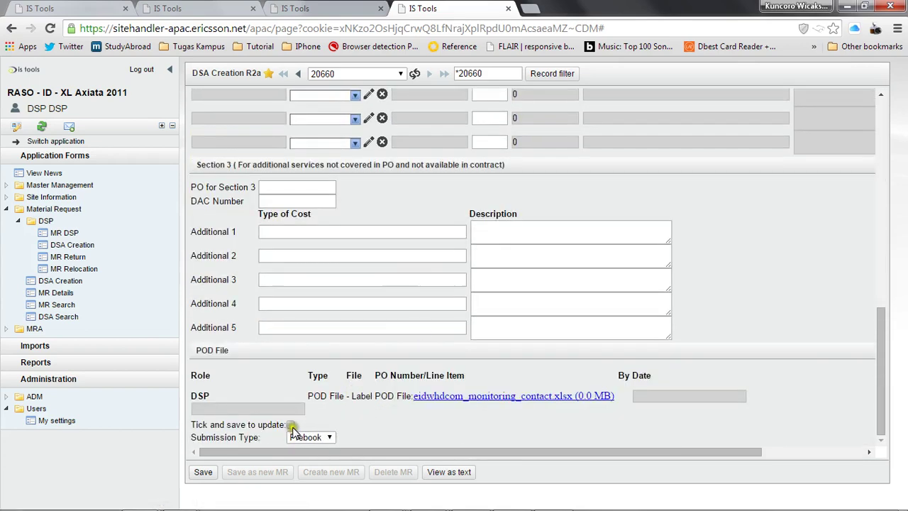
click(290, 425)
click(307, 438)
click(304, 469)
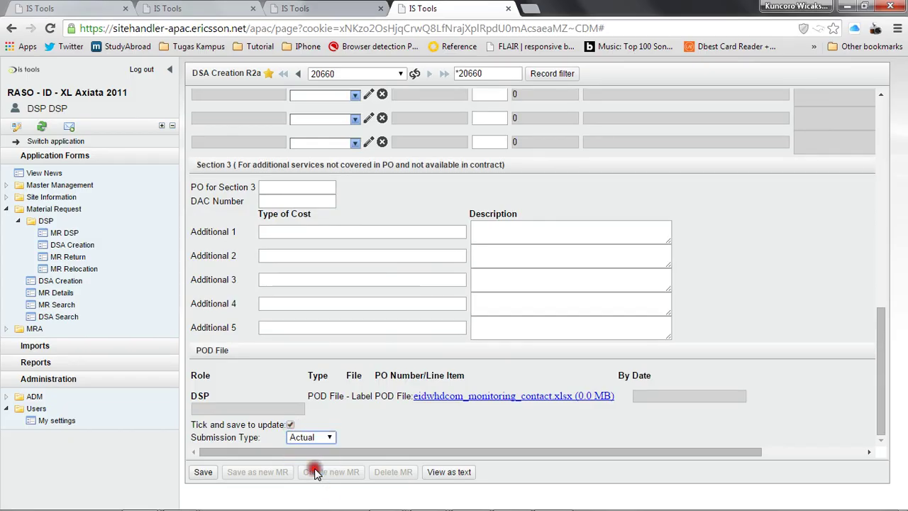
click(203, 472)
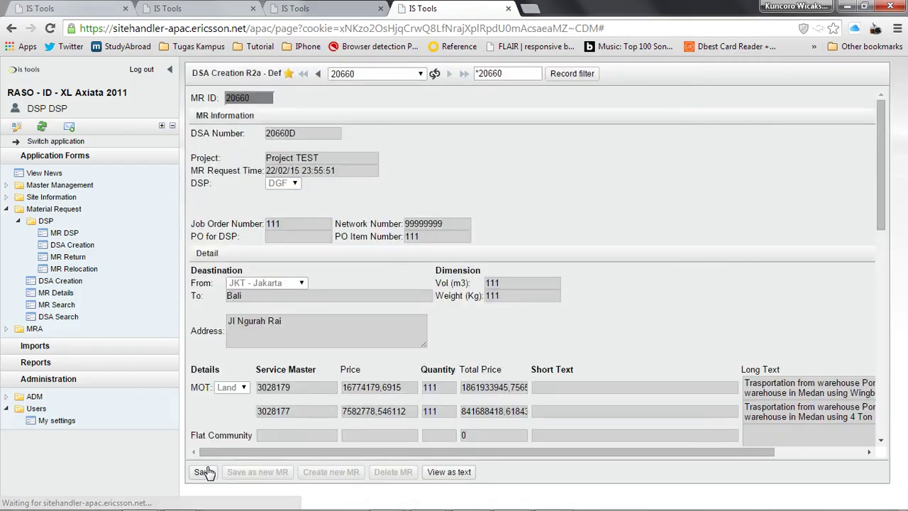
scroll(447, 250, down, 5)
scroll(447, 250, down, 5)
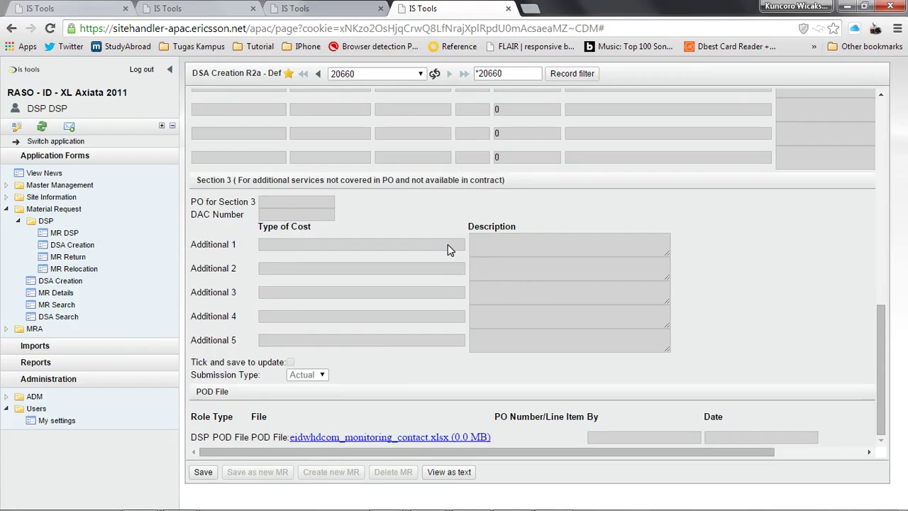
Open MR DSP for MR 20660 and confirm status 12. DSA Submited with the POD file listed.
click(73, 234)
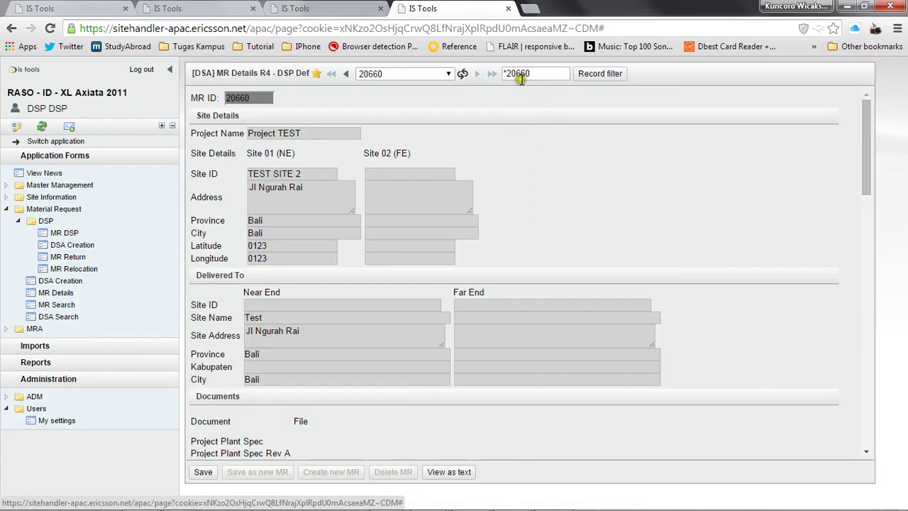
scroll(545, 188, down, 5)
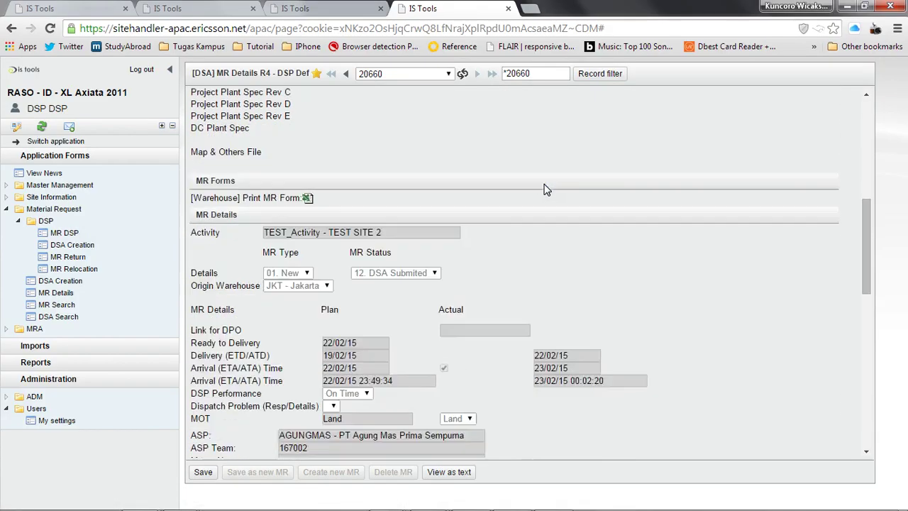
scroll(545, 188, down, 1)
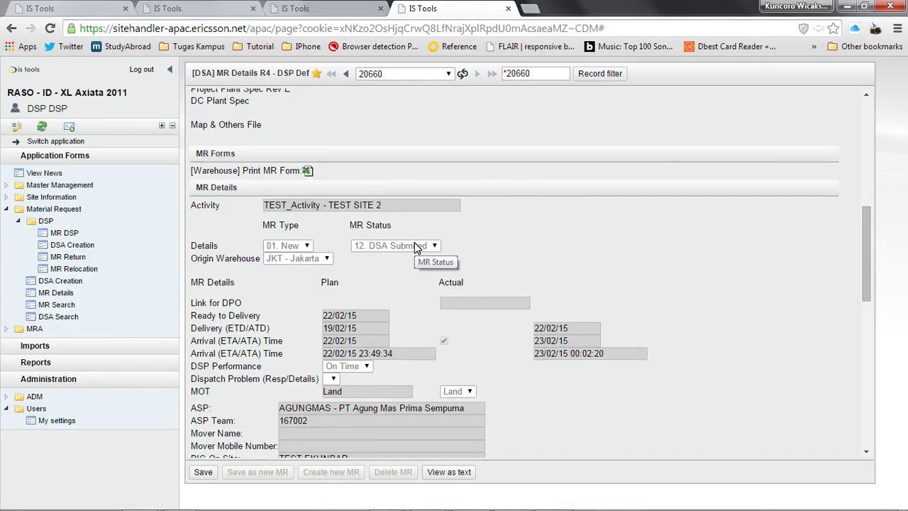
scroll(417, 247, down, 4)
scroll(417, 248, down, 3)
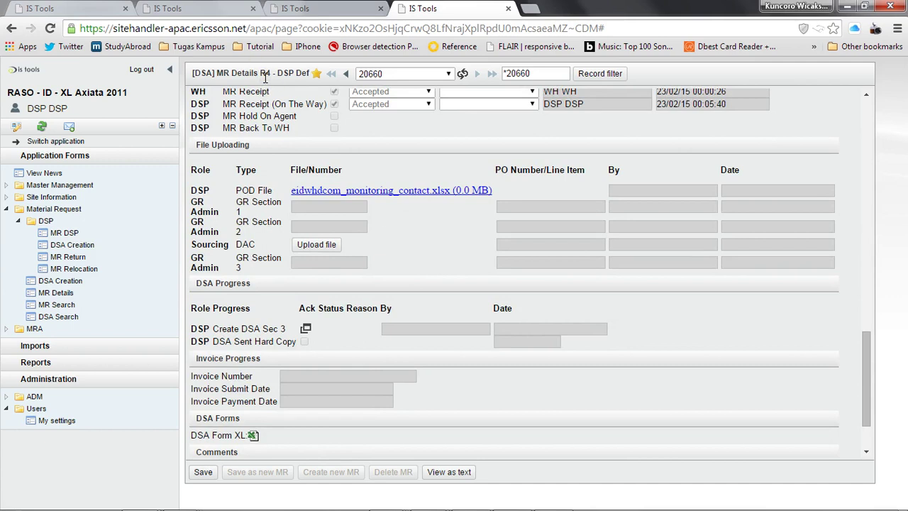
Switch to the LDM user's MR Details form for MR 20660.
click(190, 6)
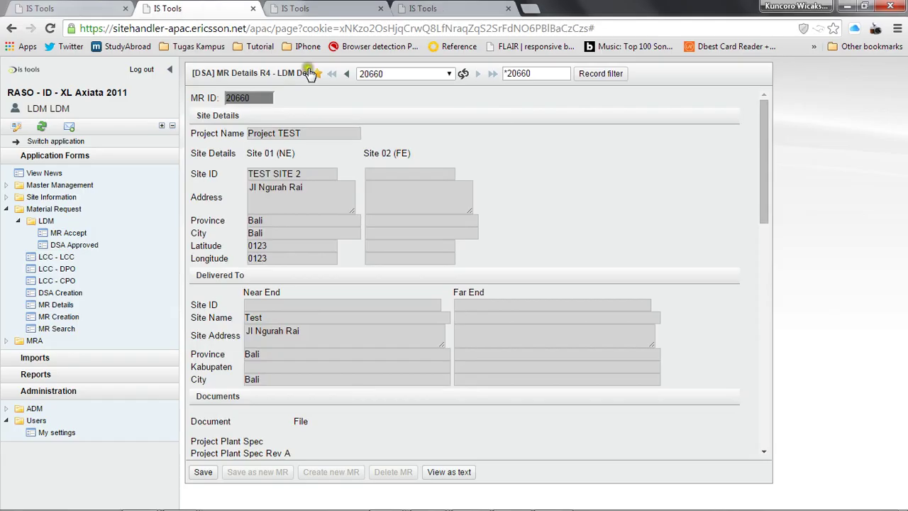
Open MR 20660 under LDM DSA Approved and scroll to its DSA Progress steps.
scroll(519, 155, down, 5)
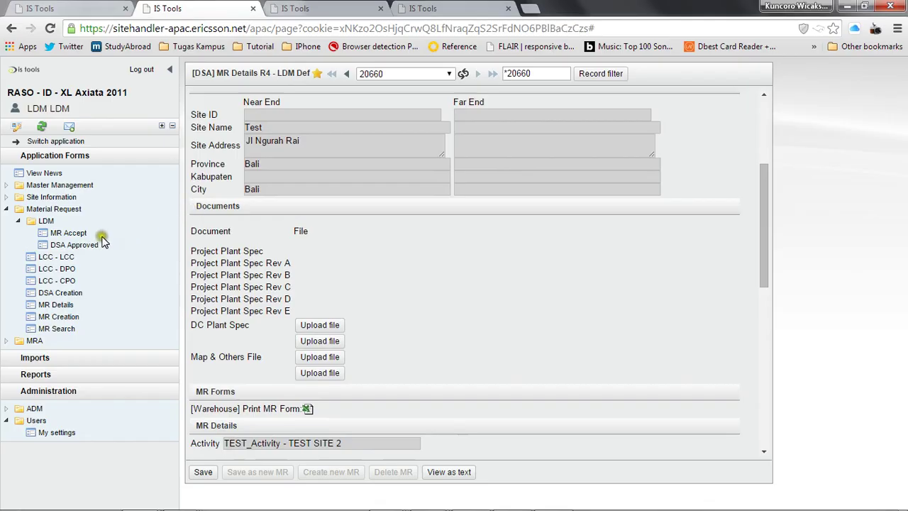
click(83, 245)
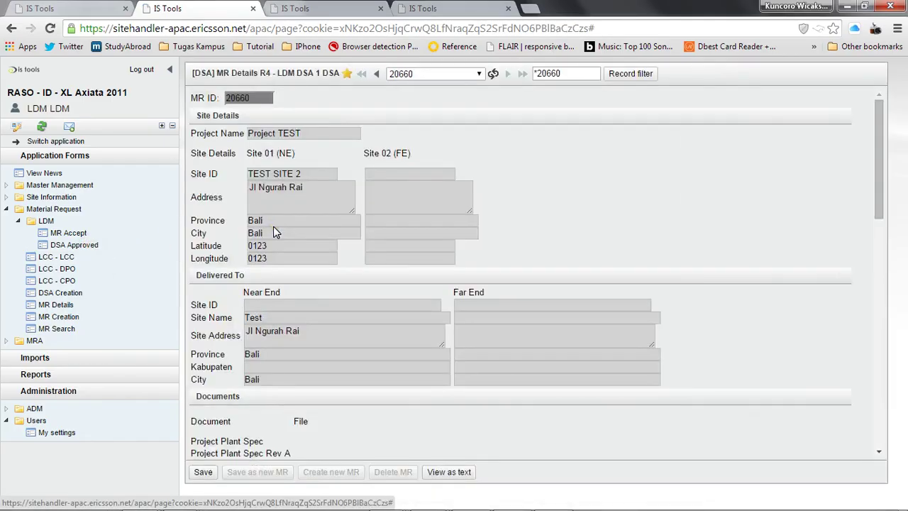
scroll(515, 190, down, 10)
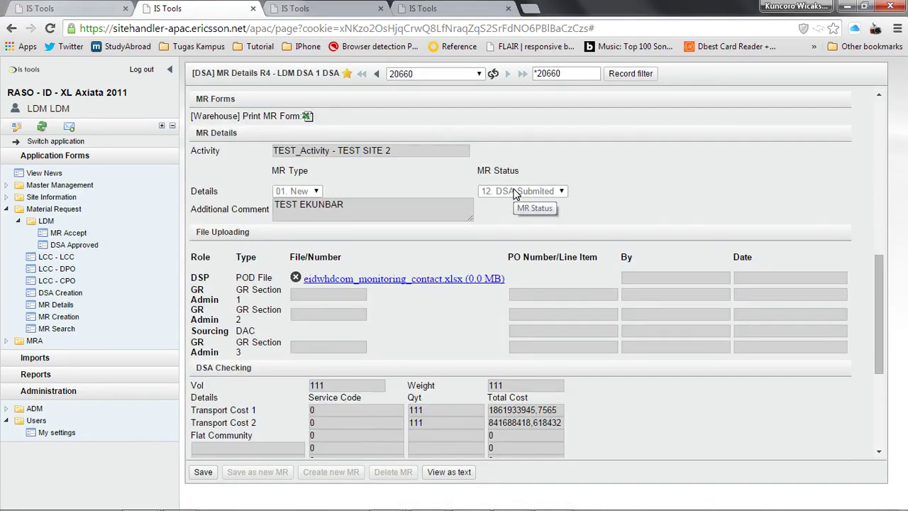
scroll(514, 195, up, 1)
scroll(514, 195, down, 5)
scroll(515, 195, up, 3)
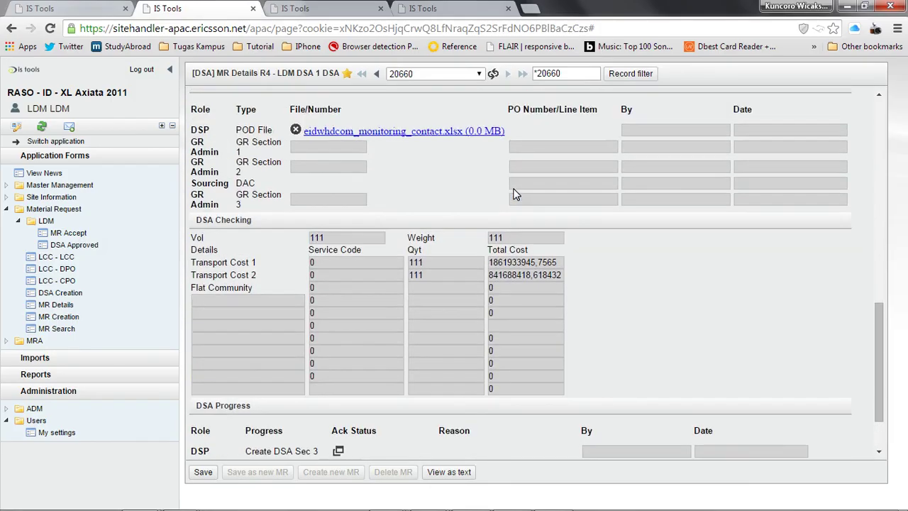
scroll(516, 192, down, 3)
Acknowledge the LDM DSA Approval as Accepted and save the record.
click(337, 402)
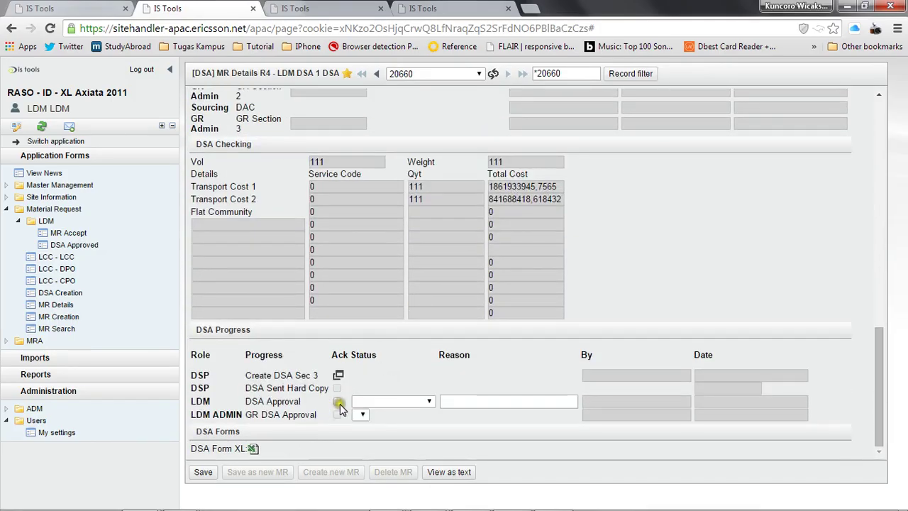
click(367, 403)
click(370, 421)
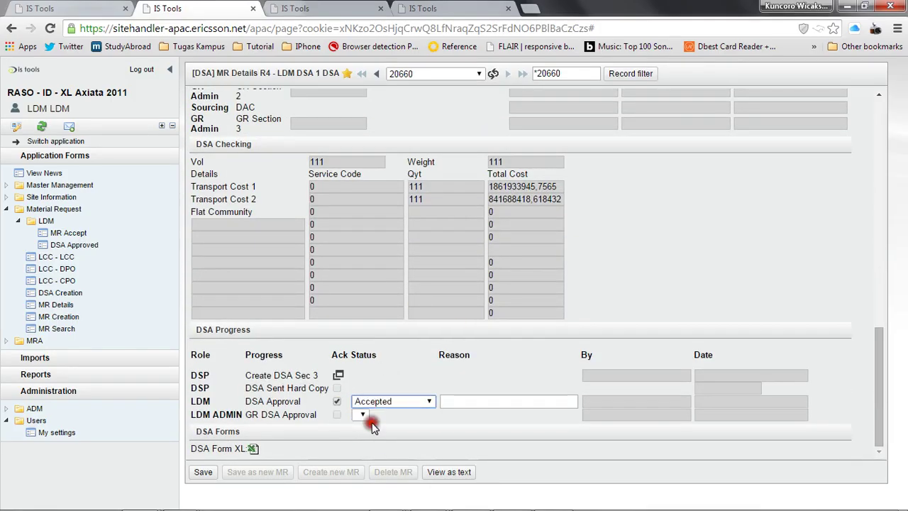
click(213, 480)
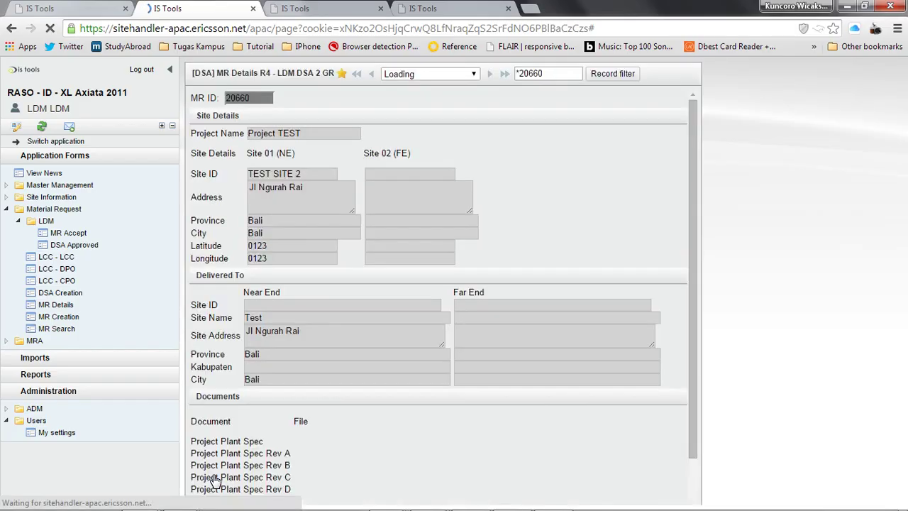
Set GR DSA Approval to Accepted and tick its acknowledgement.
scroll(449, 229, down, 5)
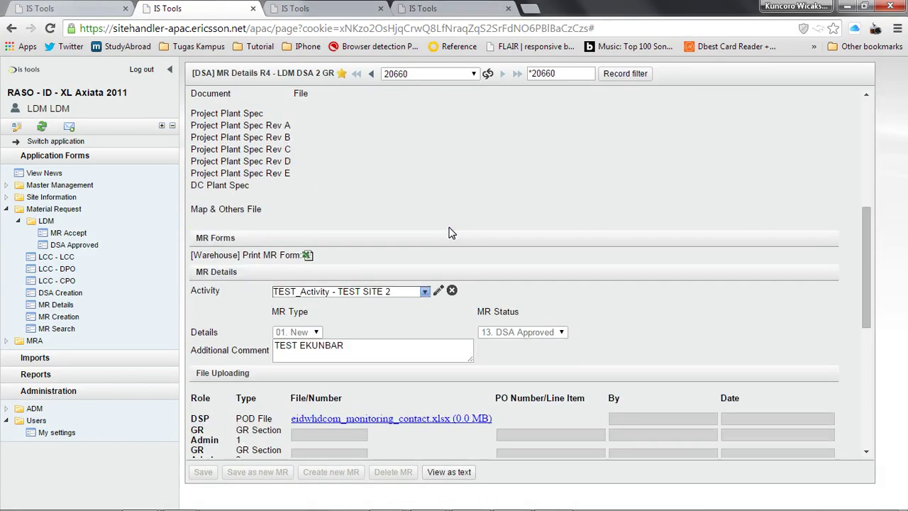
scroll(451, 231, down, 4)
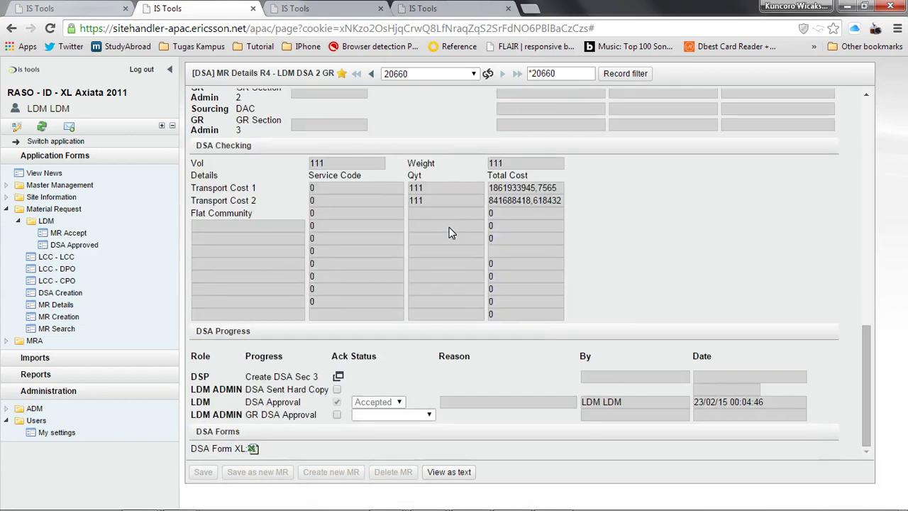
scroll(451, 233, up, 2)
scroll(450, 233, up, 2)
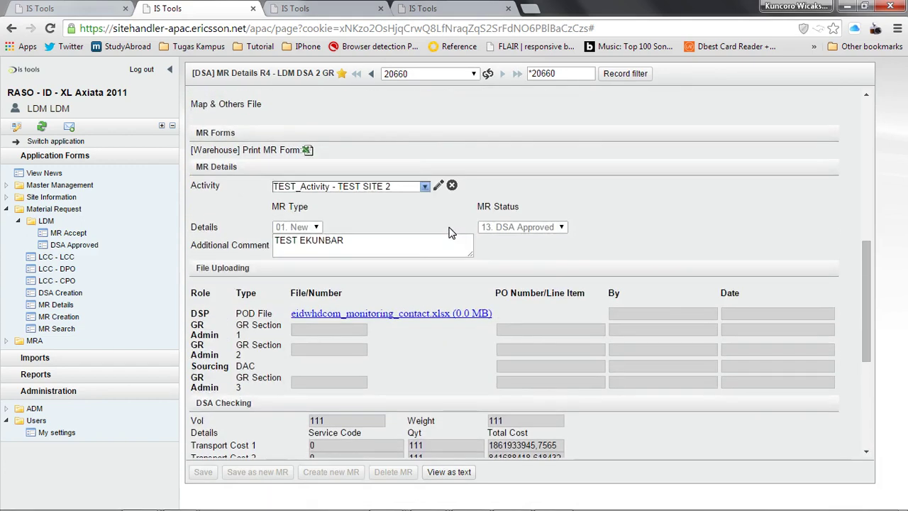
scroll(450, 232, down, 4)
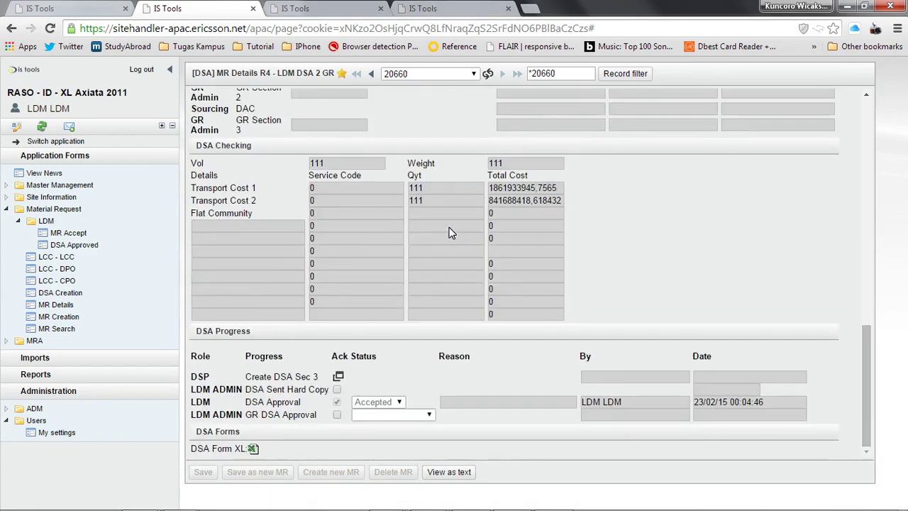
click(373, 416)
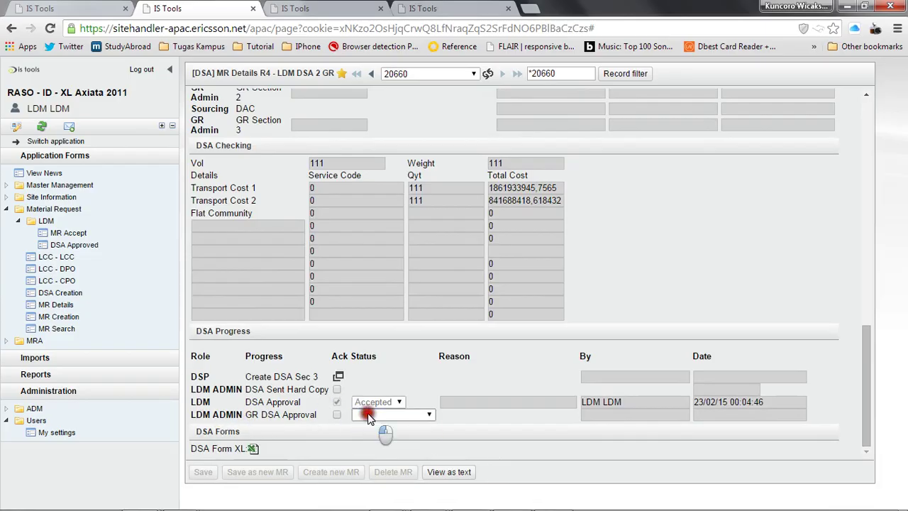
click(372, 436)
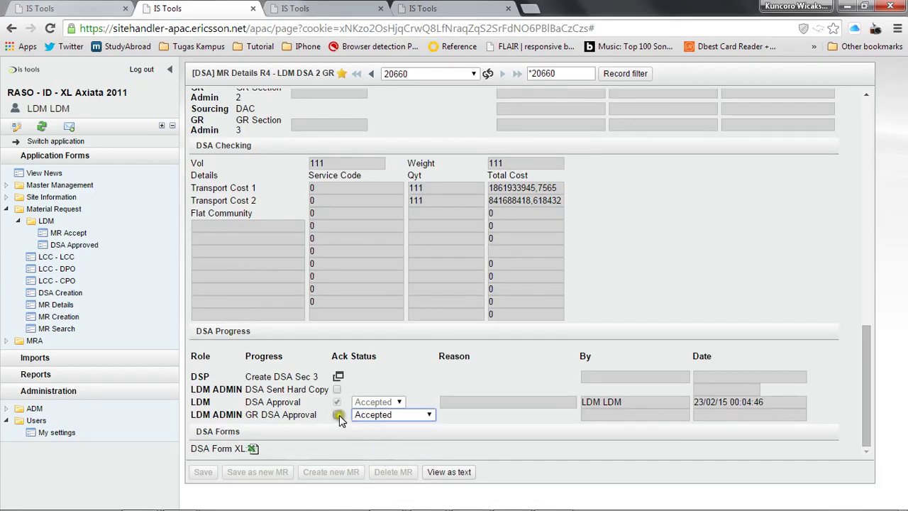
click(337, 414)
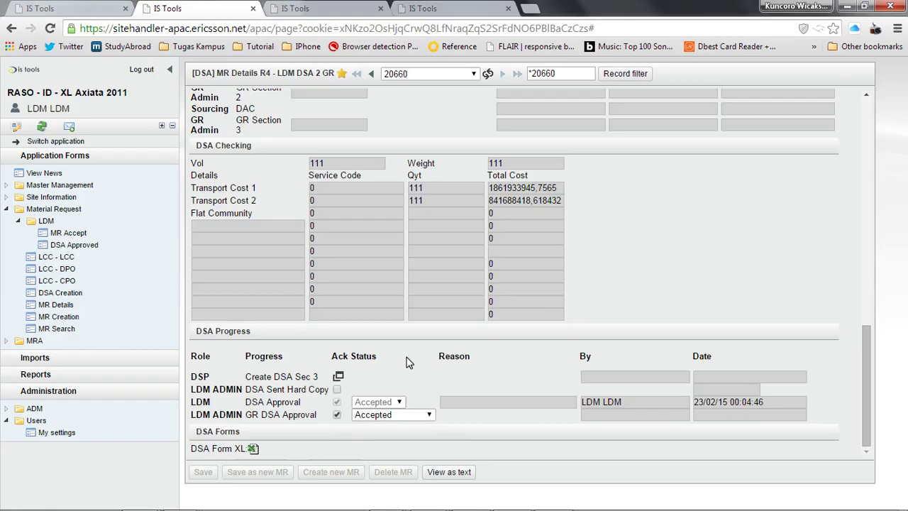
click(390, 358)
Tick DSA Sent Hard Copy, then untick GR DSA Approval and blank its status.
scroll(395, 363, up, 5)
scroll(395, 364, down, 5)
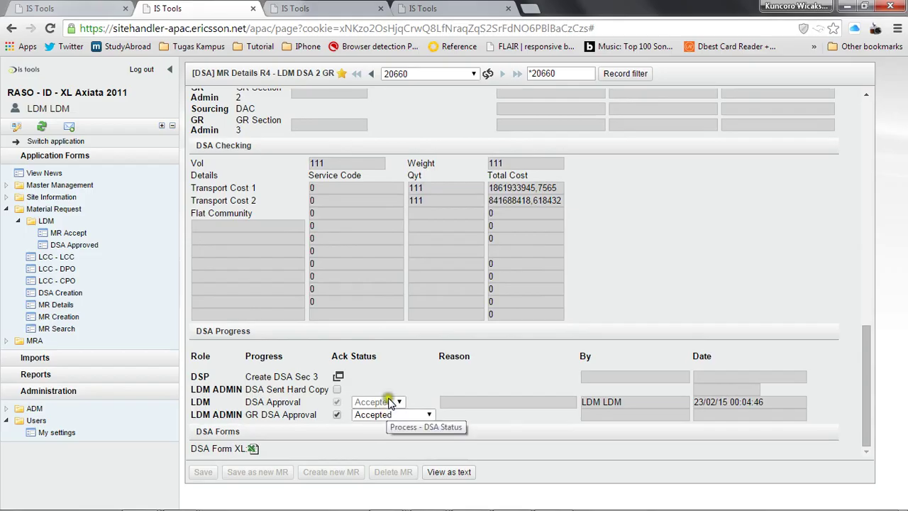
click(338, 390)
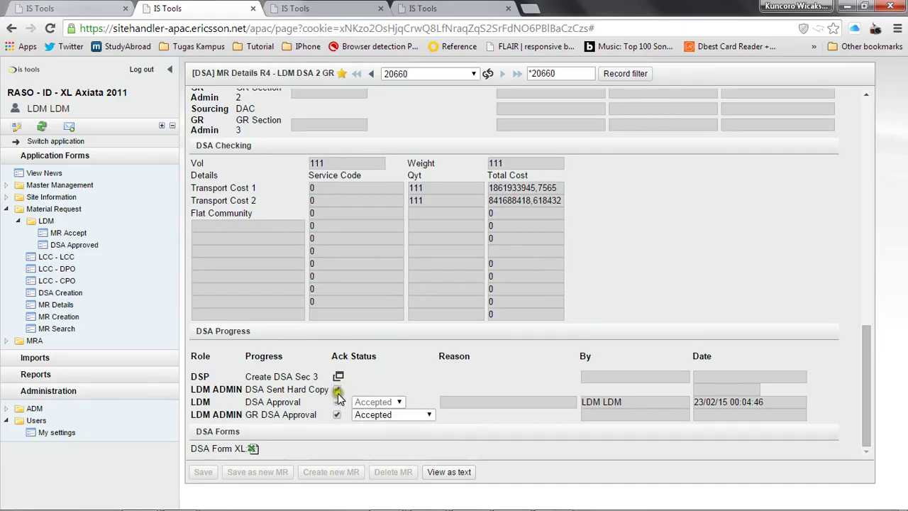
click(336, 414)
click(362, 415)
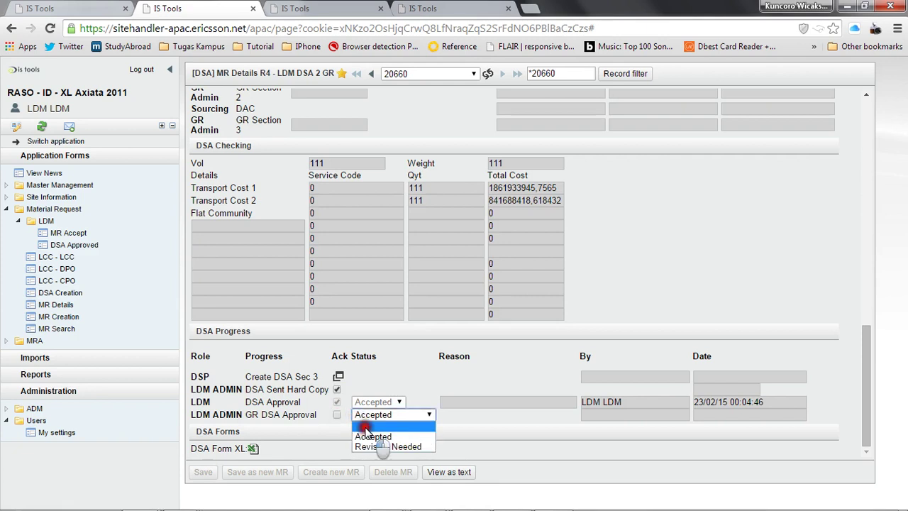
click(365, 427)
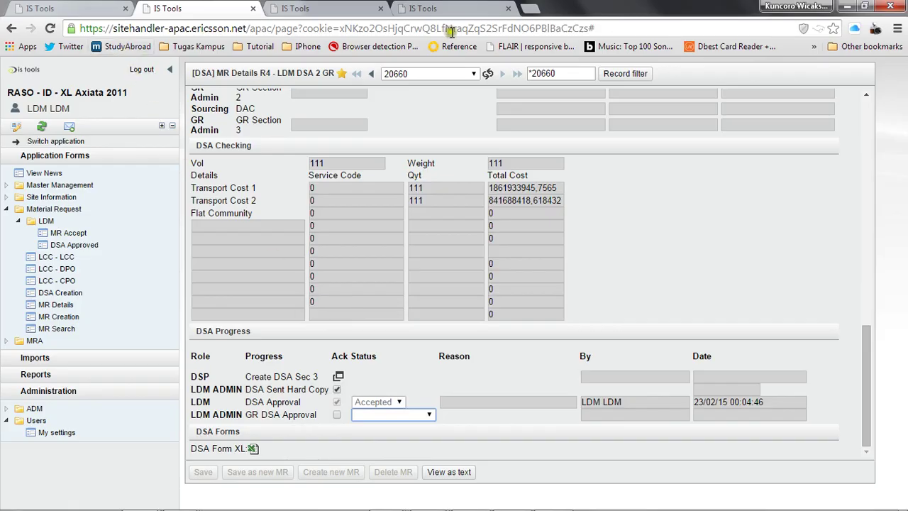
Load the SiteHandler APAC login page (sitehandler-apac.ericsson.net) in a new tab.
click(531, 9)
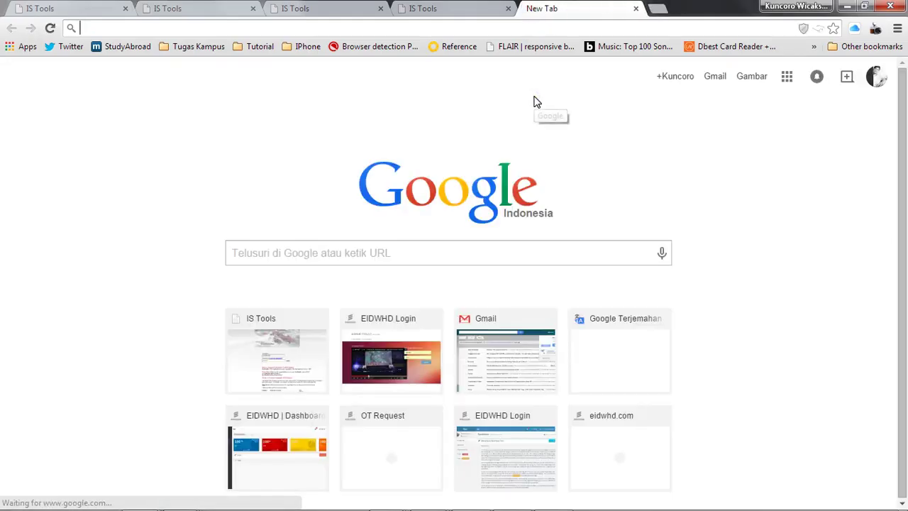
text(e)
key(BackSpace)
key(BackSpace)
text(si)
key(Return)
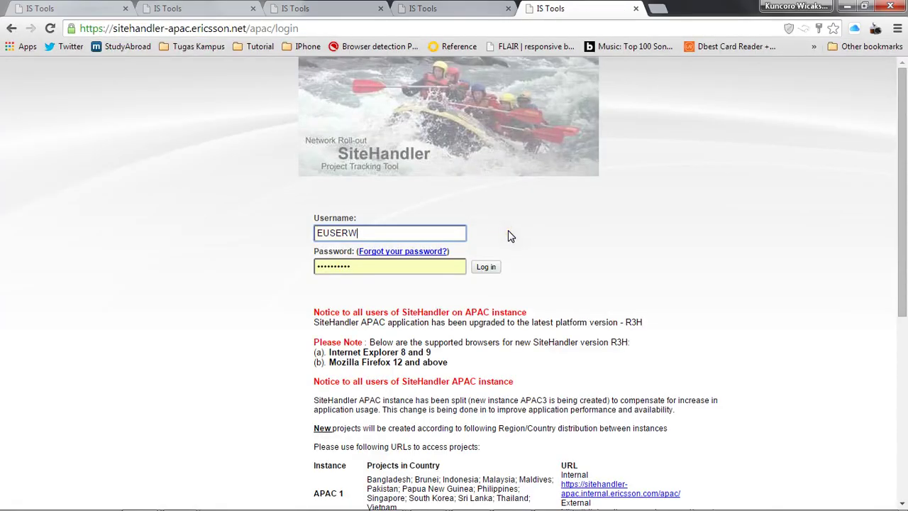
Attempt signing in with the LDM admin username and password, then return to the MR Creation tab.
key(BackSpace)
text(LDMADMN)
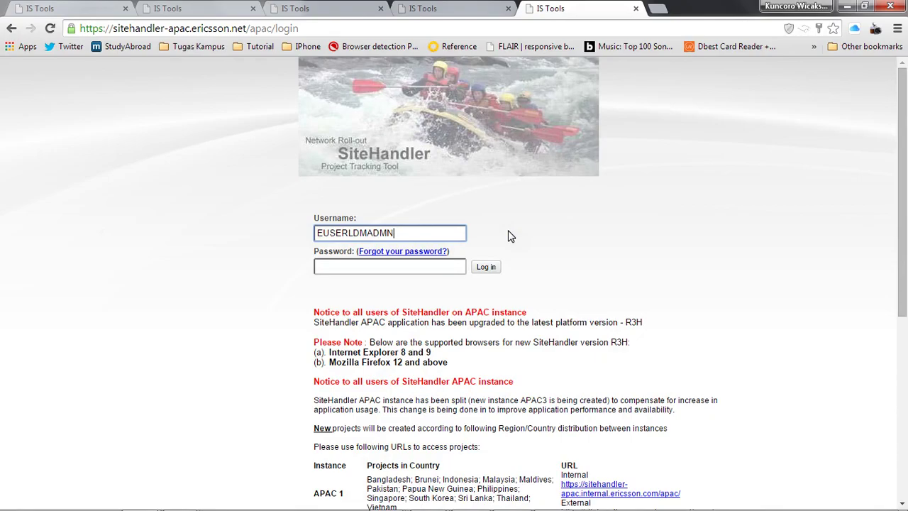
key(Tab)
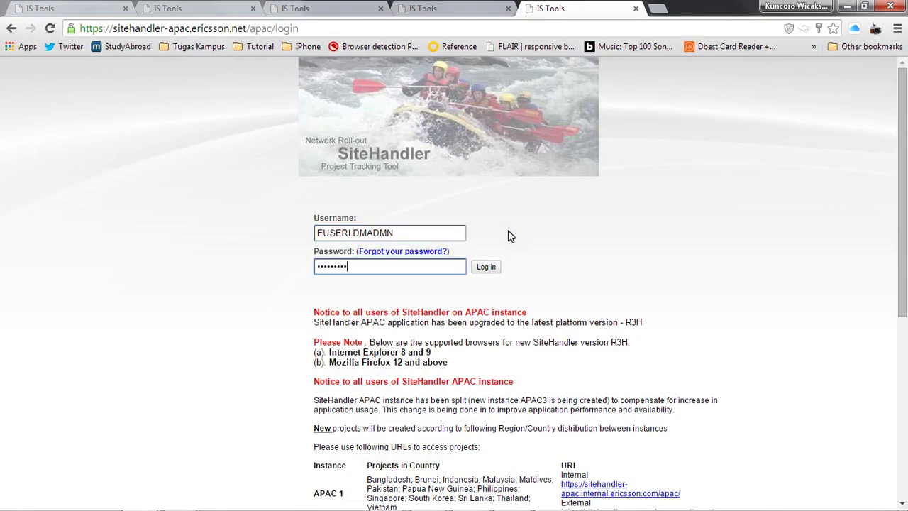
key(Return)
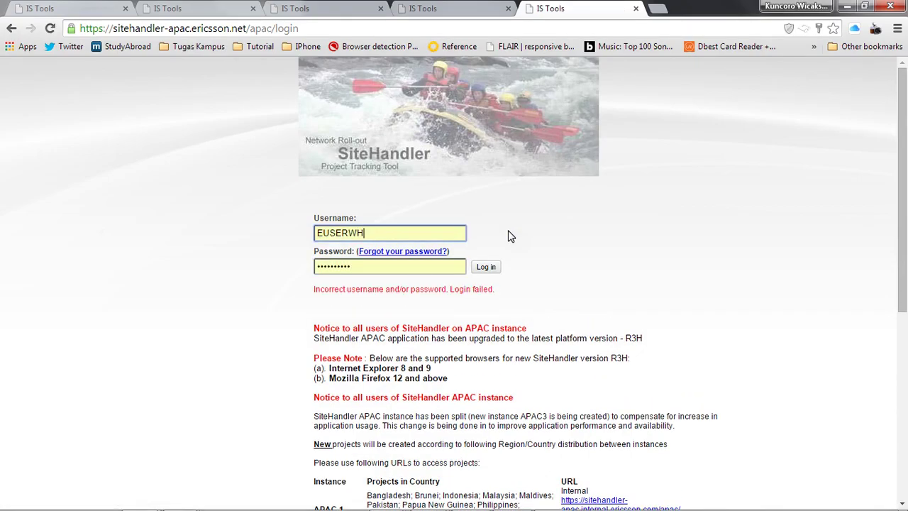
click(94, 9)
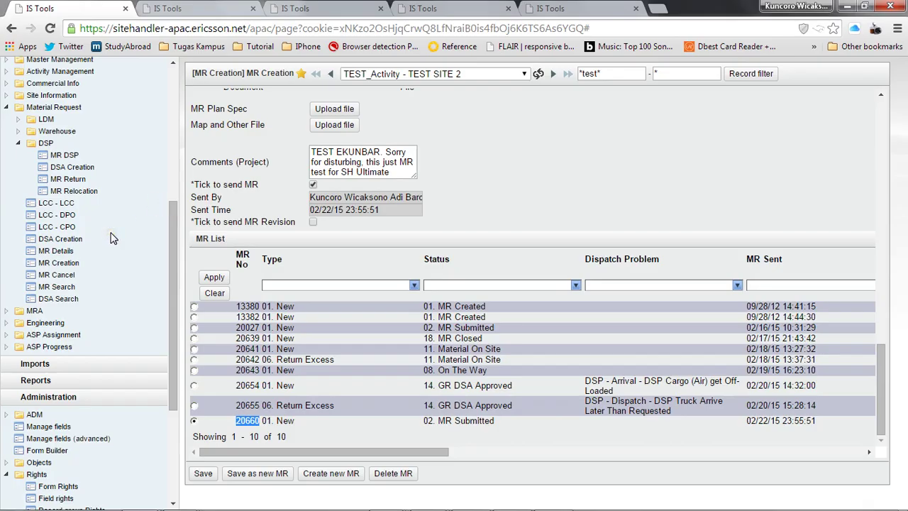
Expand Material Request > LDM and open the DSA Approved records.
scroll(85, 238, up, 3)
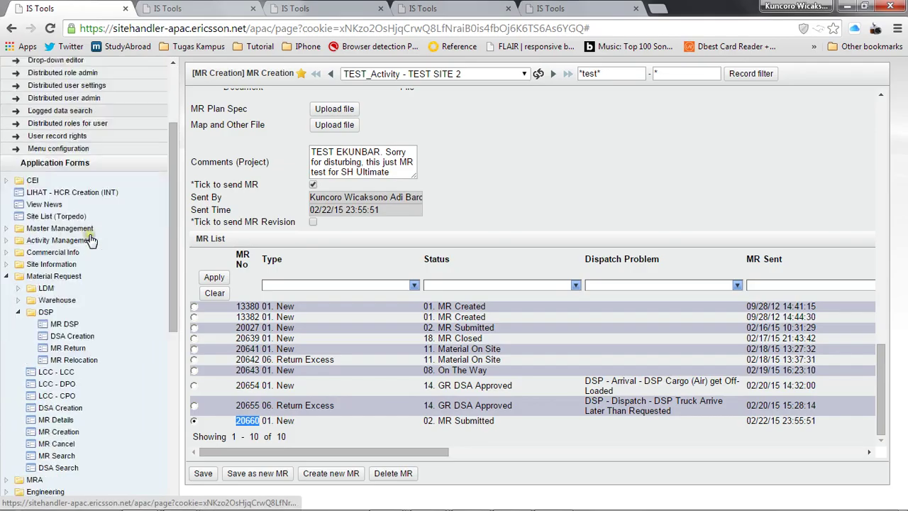
scroll(90, 242, down, 1)
click(45, 244)
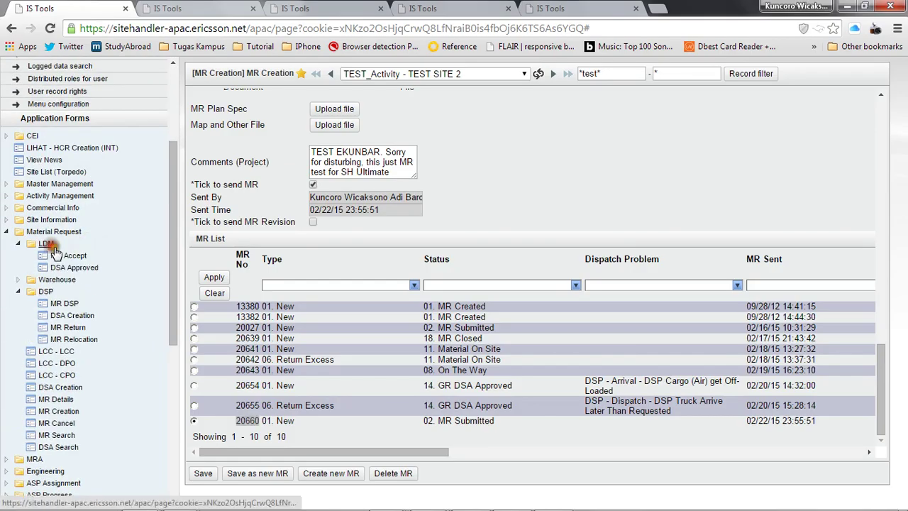
click(62, 268)
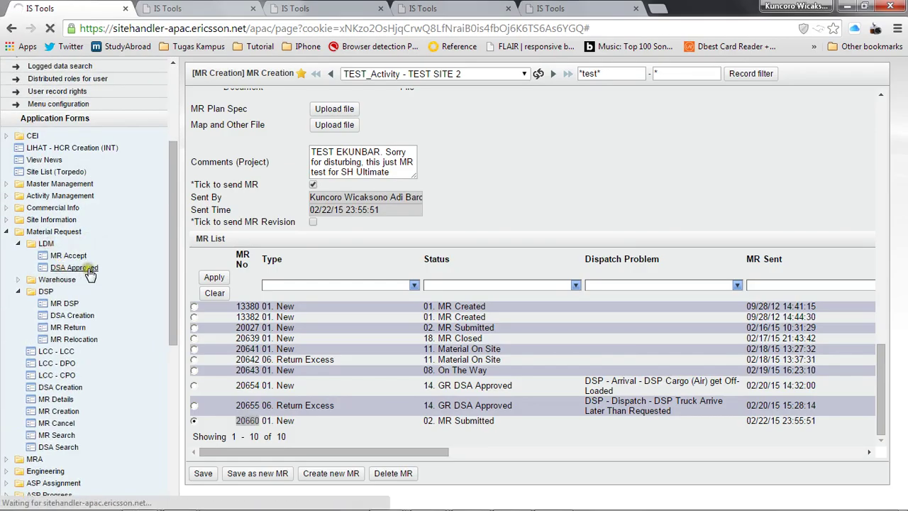
Review MR 20655's accepted DSA Progress, then bring up the DSP user's MR 20660 page.
scroll(472, 177, down, 6)
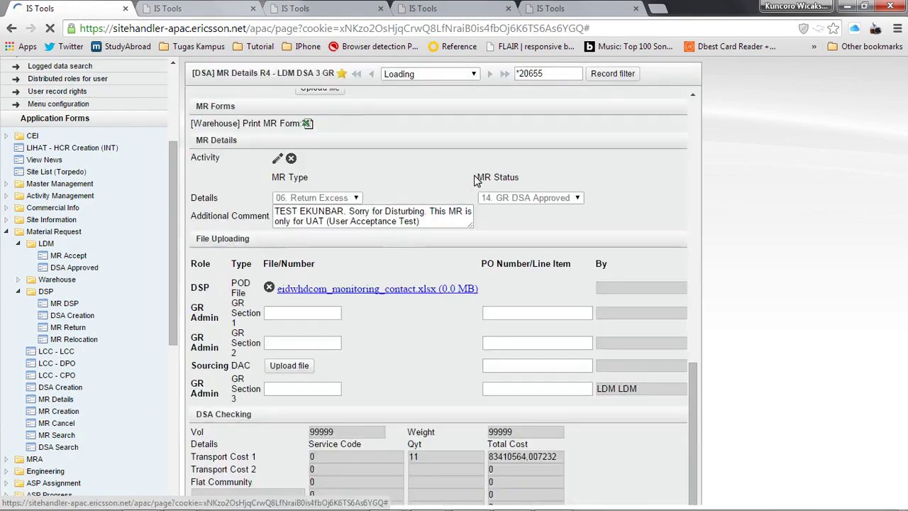
scroll(474, 179, down, 3)
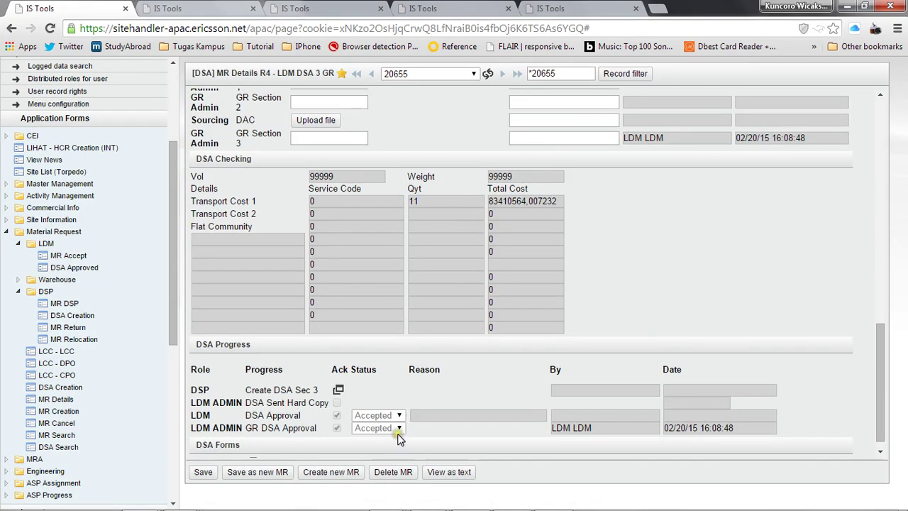
scroll(397, 440, up, 2)
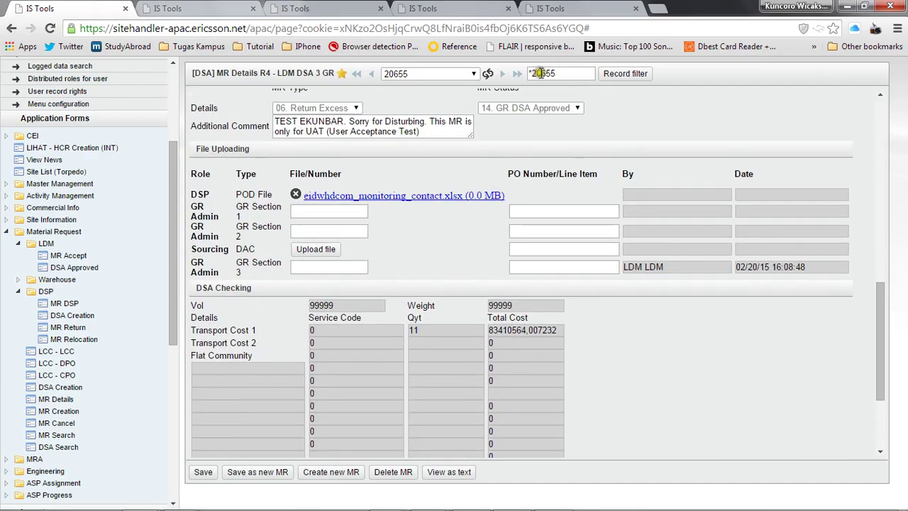
scroll(539, 124, down, 2)
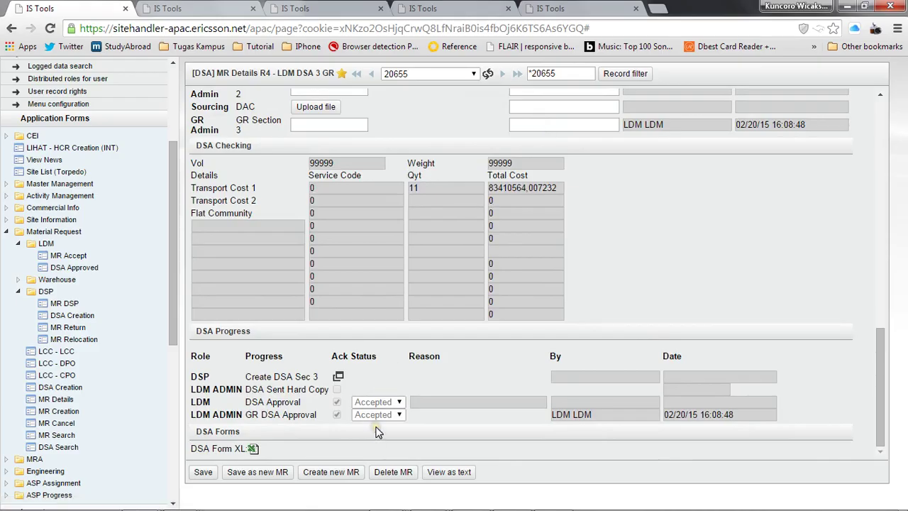
scroll(401, 329, up, 3)
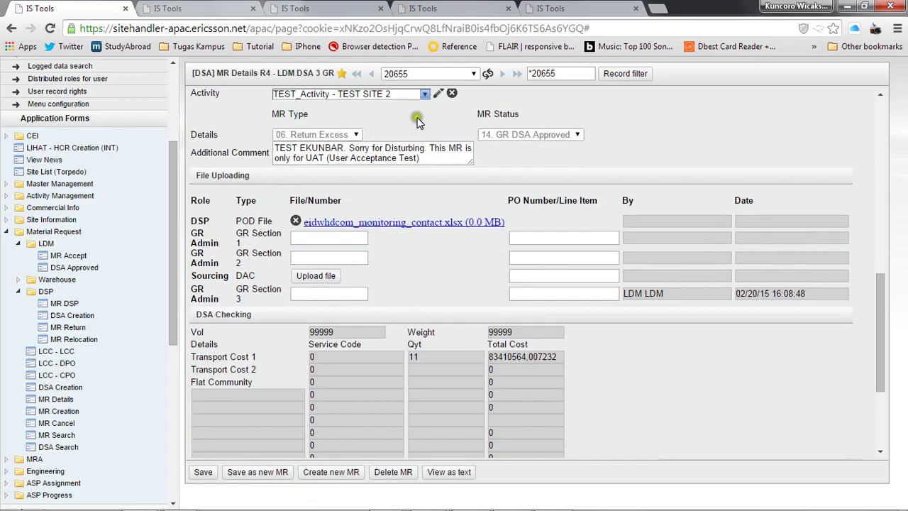
click(434, 7)
scroll(442, 181, up, 1)
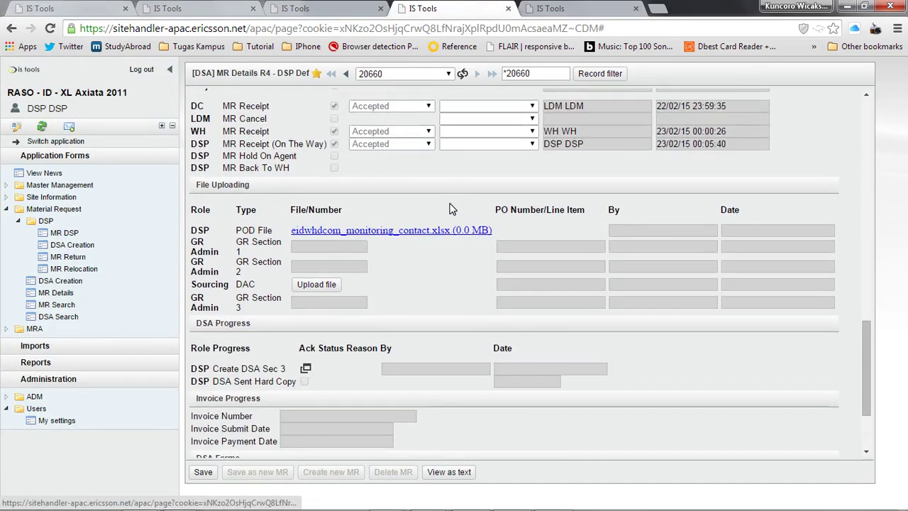
Discard the unsaved changes in the LDM view of MR 20660 by reopening DSA Approved.
click(285, 8)
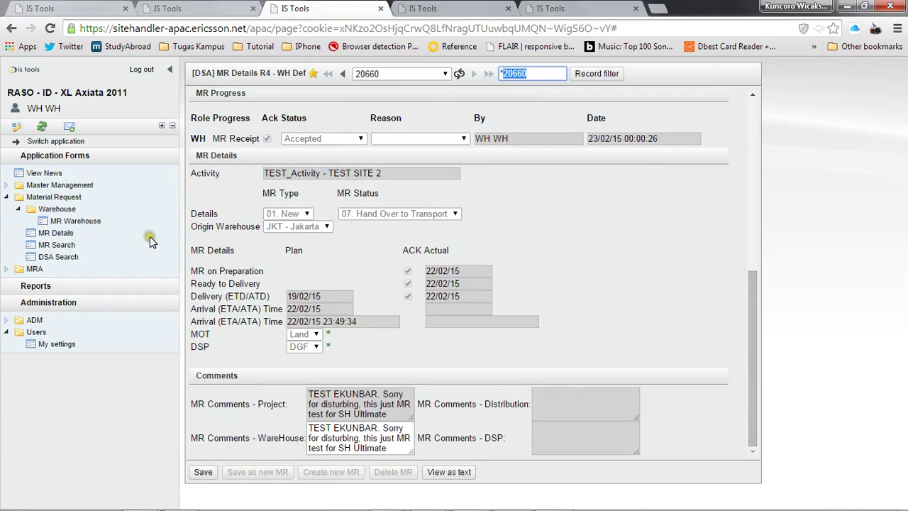
click(171, 8)
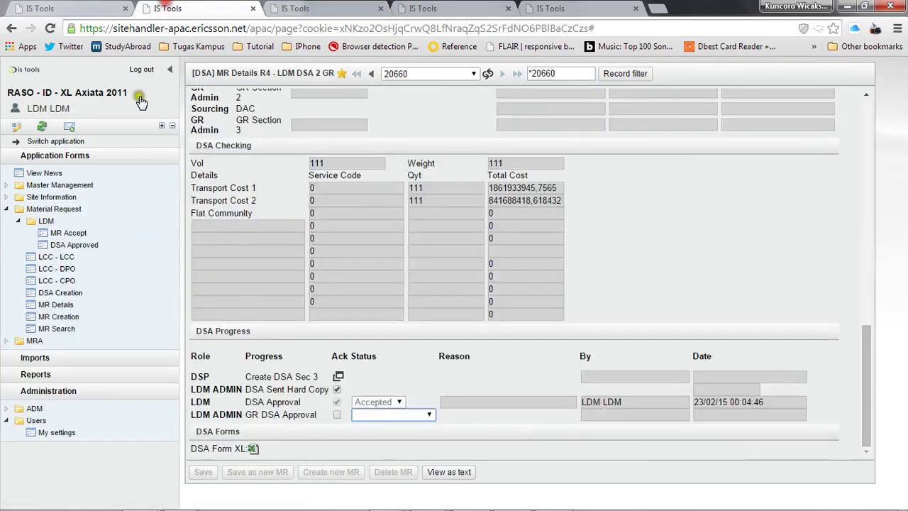
click(75, 245)
click(517, 130)
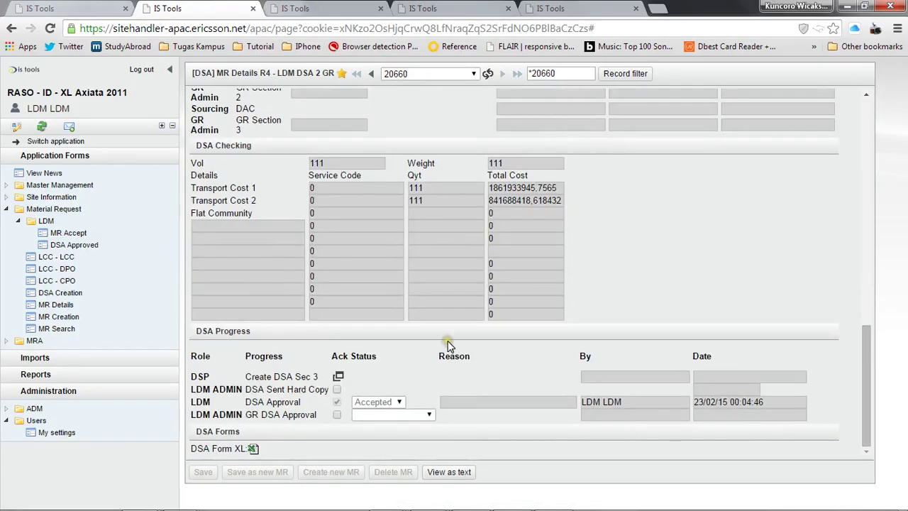
Return to the main session and select the Record filter text for editing.
click(97, 8)
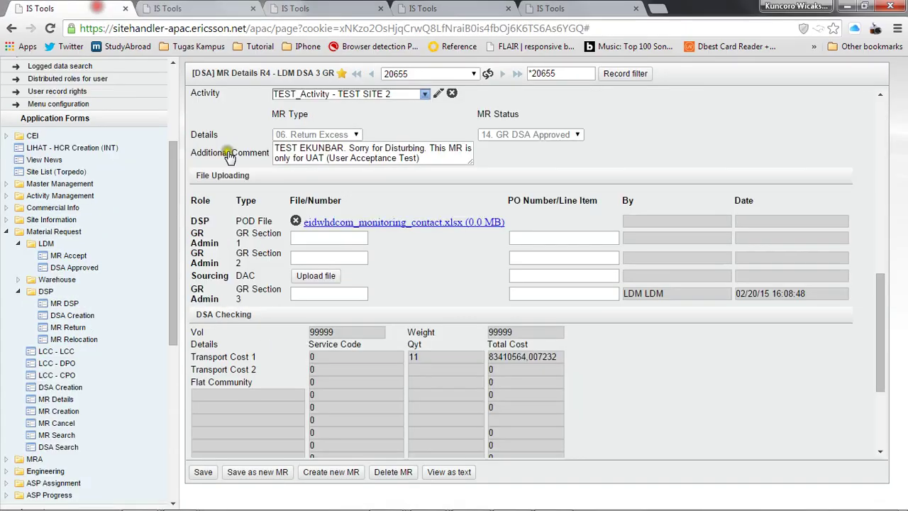
triple_click(547, 73)
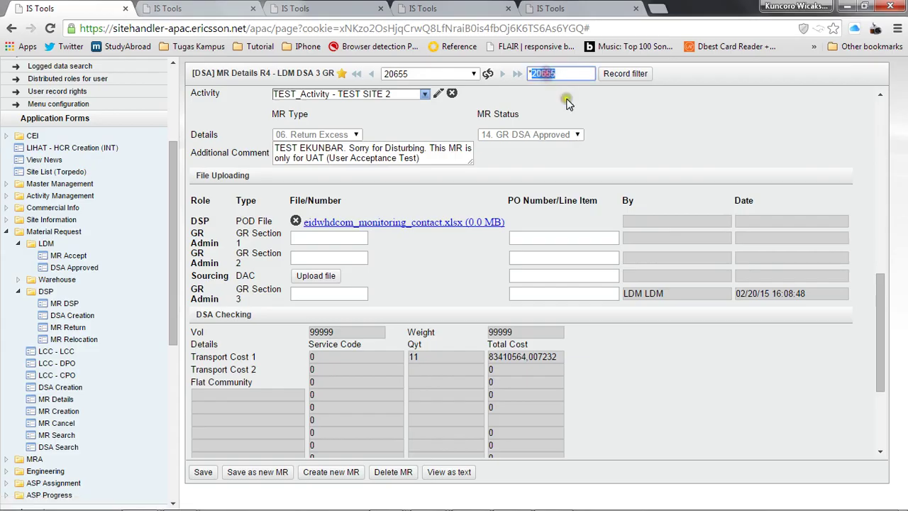
key(End)
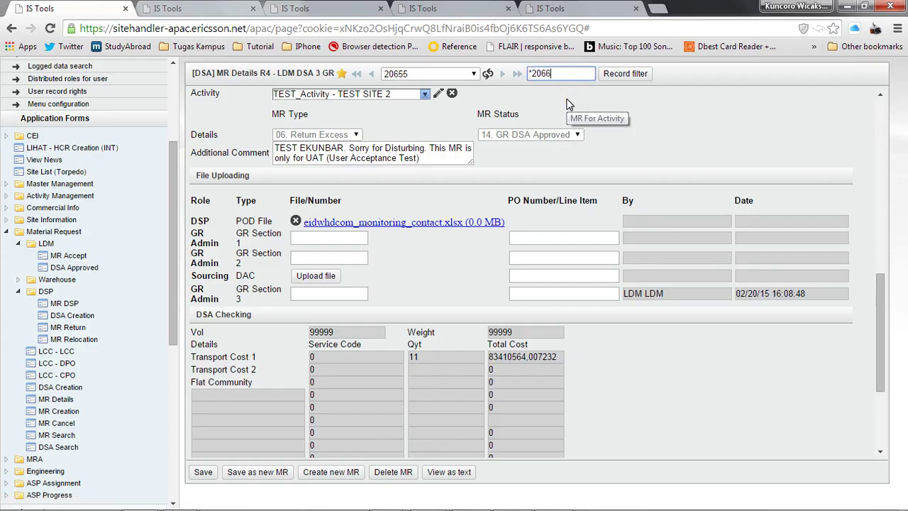
Filter records by *20660 and load MR 20660's DSA details.
key(Return)
click(474, 74)
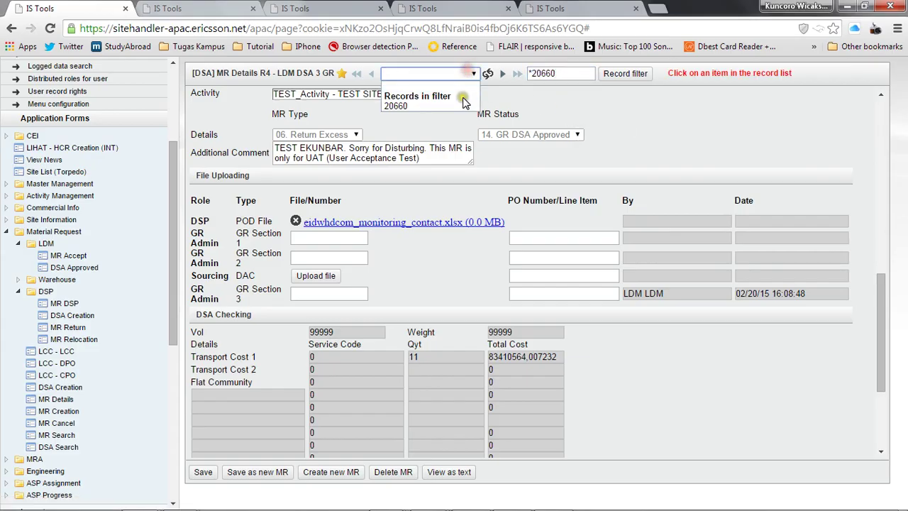
click(462, 103)
click(457, 105)
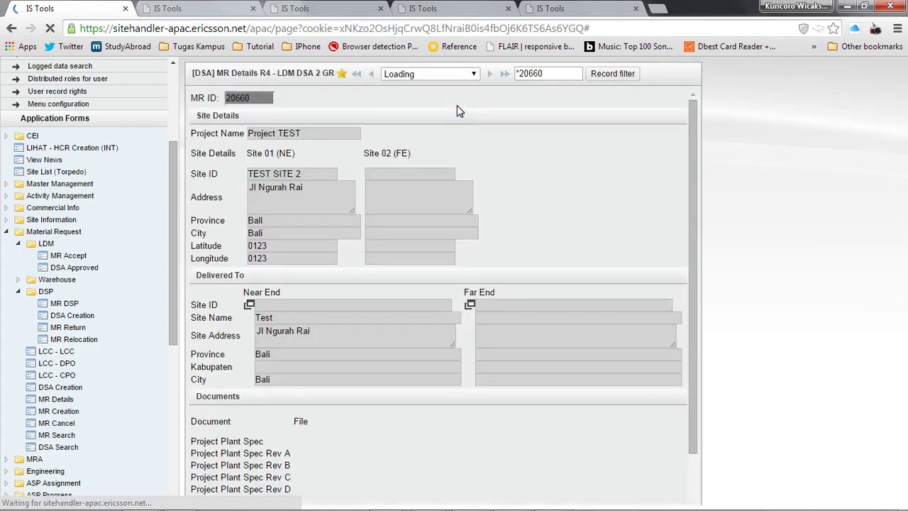
scroll(518, 248, down, 10)
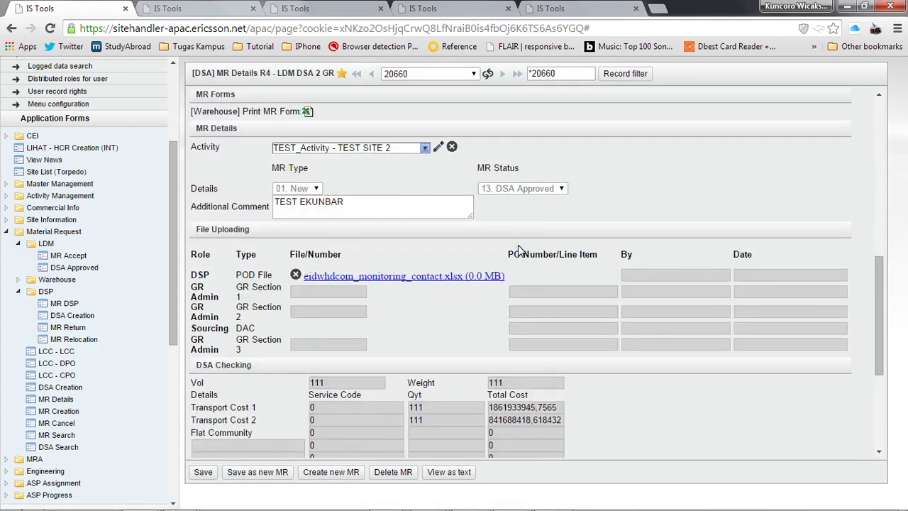
scroll(520, 220, down, 3)
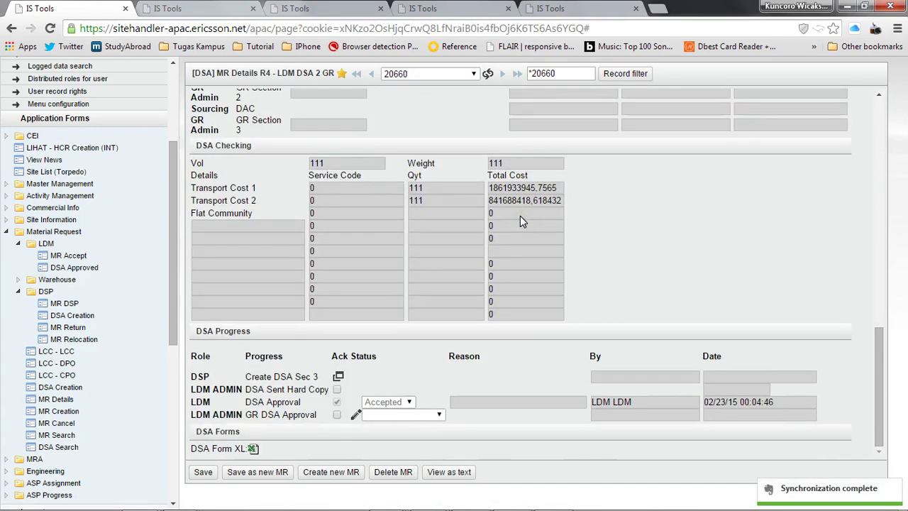
Tick GR DSA Approval, set its Ack Status to Accepted, and save.
click(336, 414)
click(383, 415)
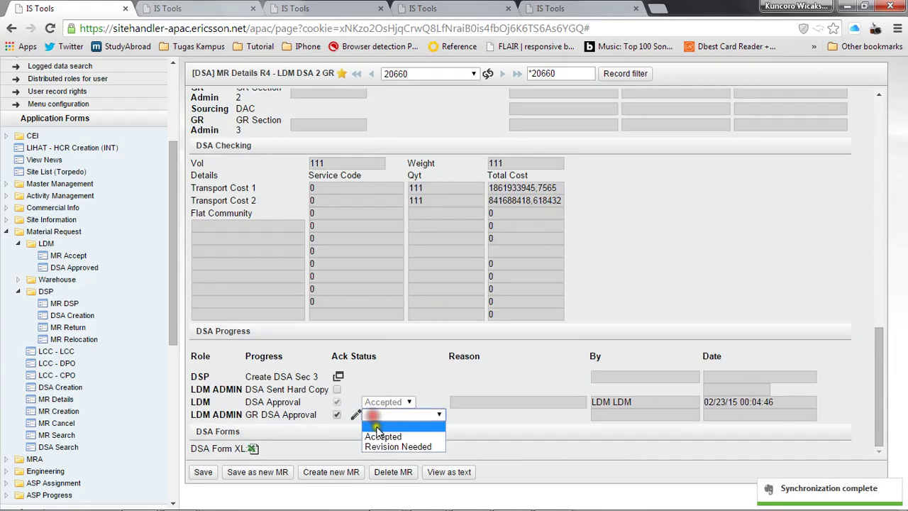
click(376, 440)
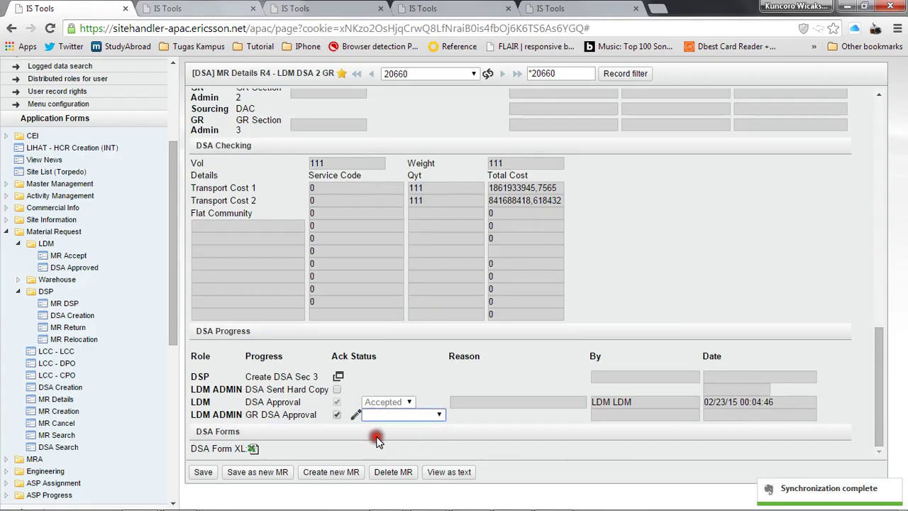
click(203, 473)
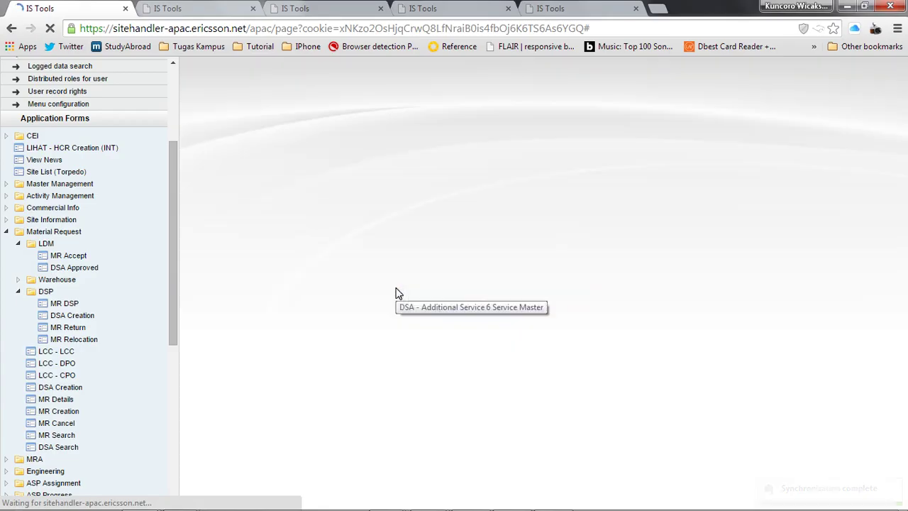
Fill 111 into the GR Section 1 and 2 File/Number and PO Number fields.
scroll(495, 241, down, 8)
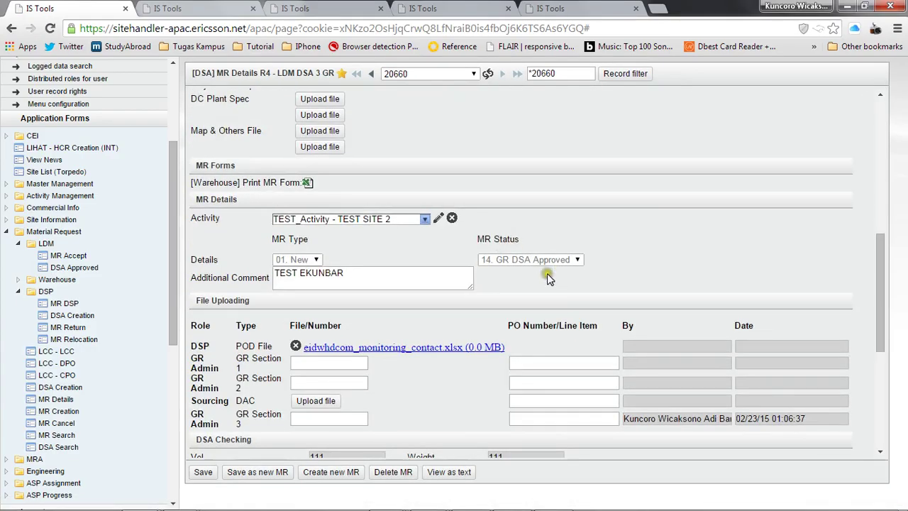
scroll(550, 279, down, 2)
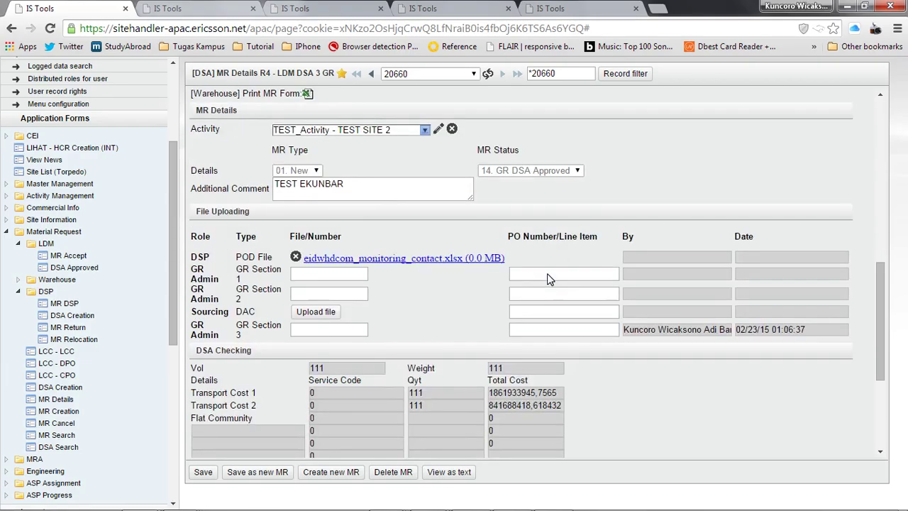
click(553, 274)
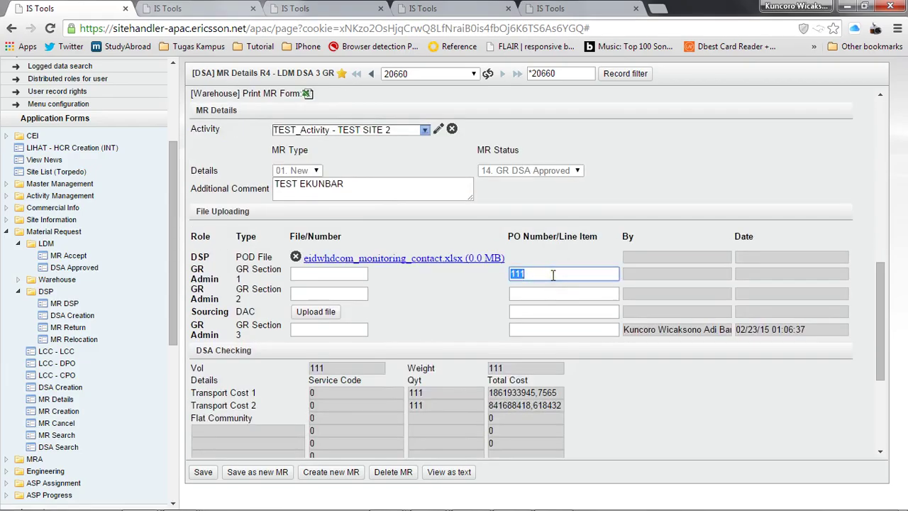
click(361, 279)
text(111)
click(348, 295)
text(111)
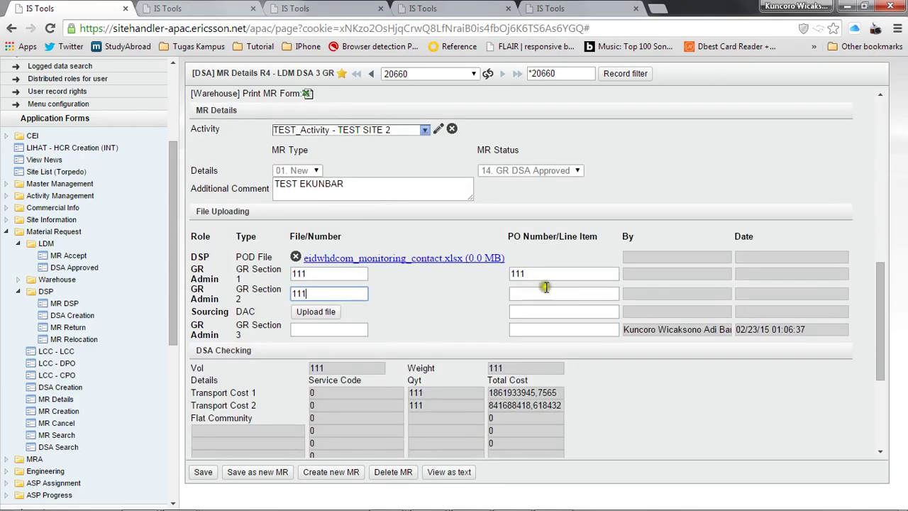
click(544, 291)
text(111)
Scroll through the form to review the GR section entries and GR DSA Approval.
scroll(600, 219, down, 3)
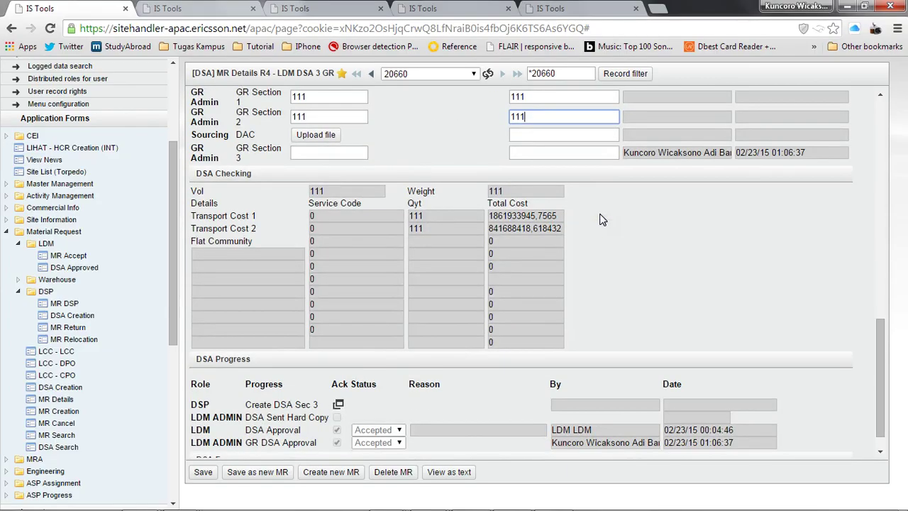
scroll(599, 219, up, 1)
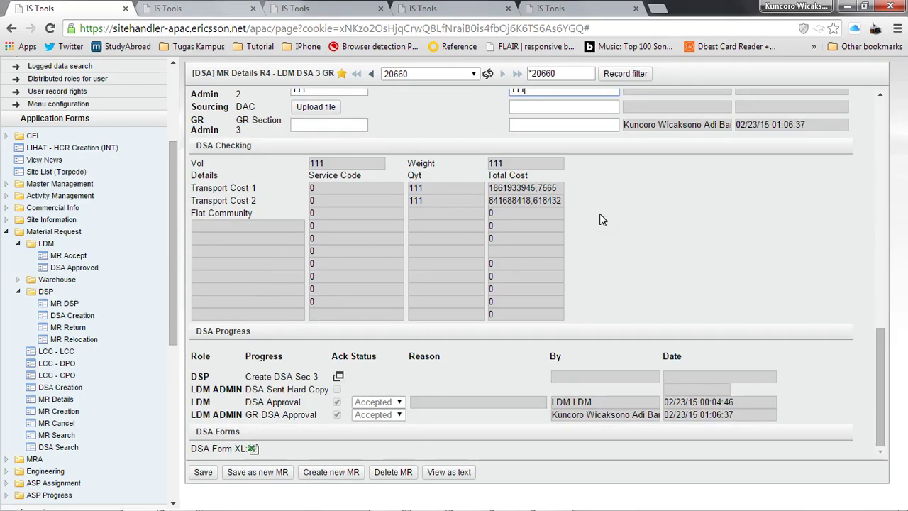
scroll(599, 220, up, 2)
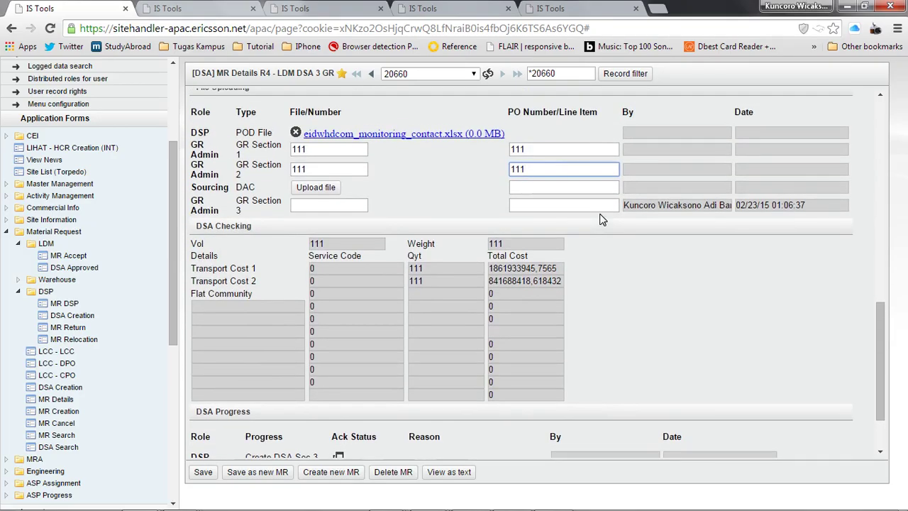
scroll(599, 220, down, 2)
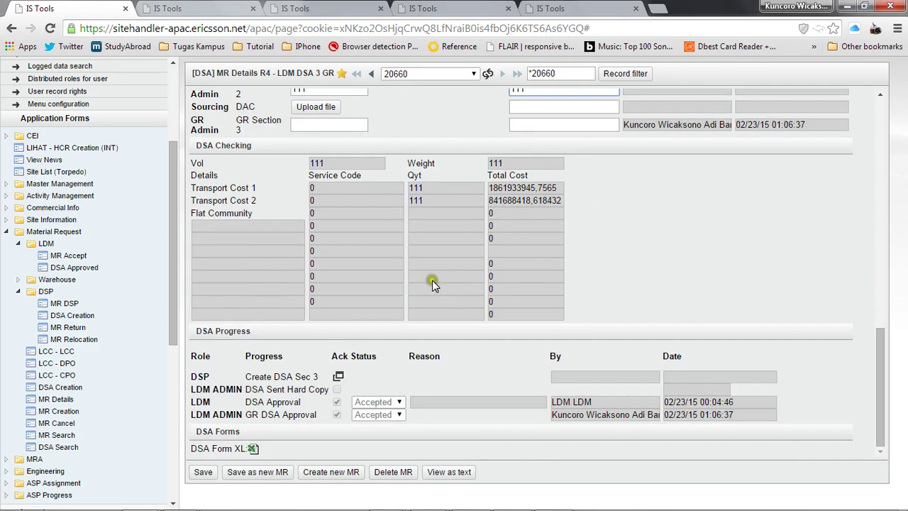
scroll(432, 282, up, 2)
scroll(432, 283, down, 2)
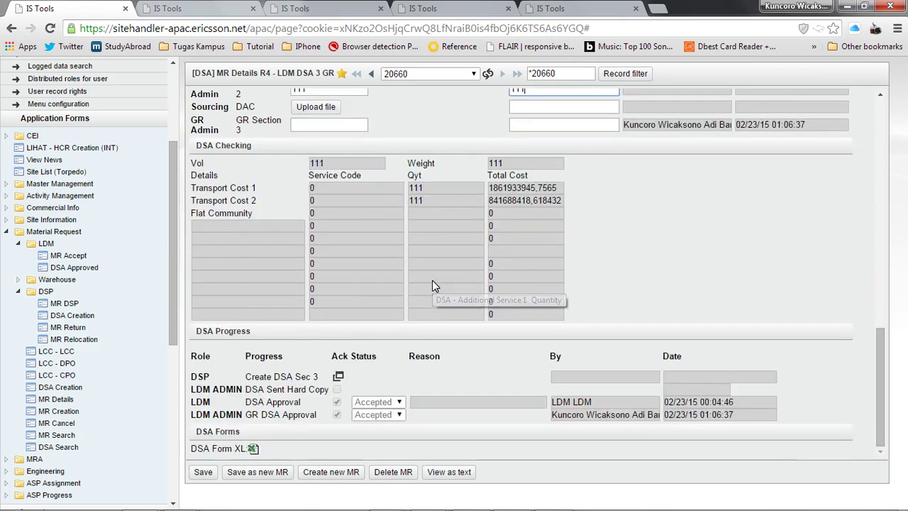
Save the GR DSA approval and confirm MR Status reads 15. DSA Completed.
click(200, 473)
click(202, 473)
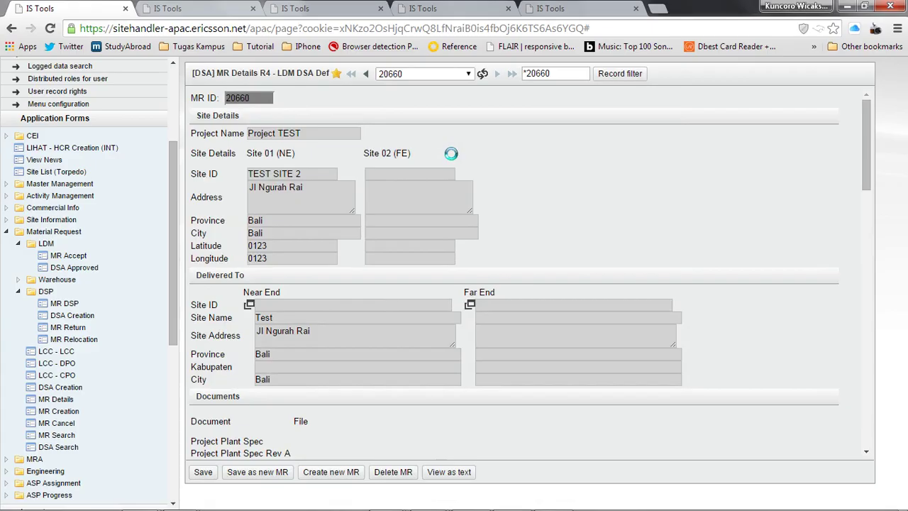
scroll(452, 153, down, 6)
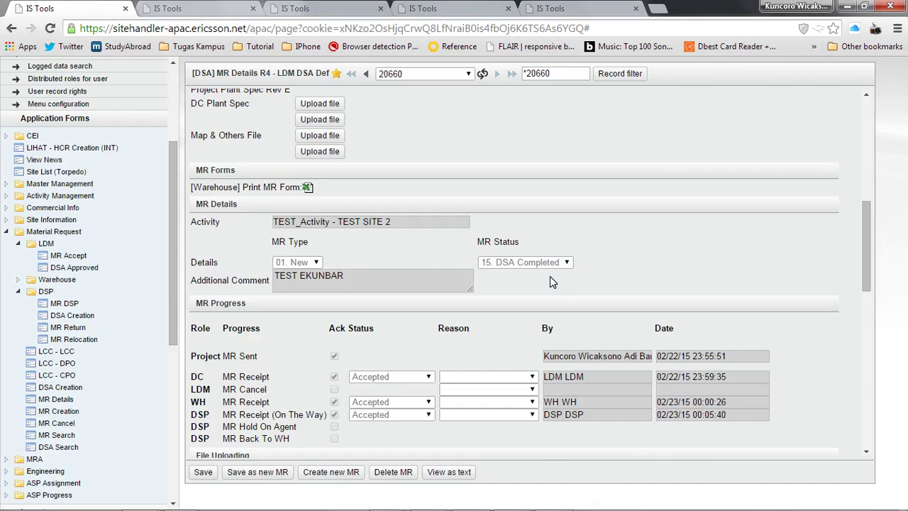
click(550, 8)
Open the DSP user's MR DSP invoice form for MR 20660.
click(465, 8)
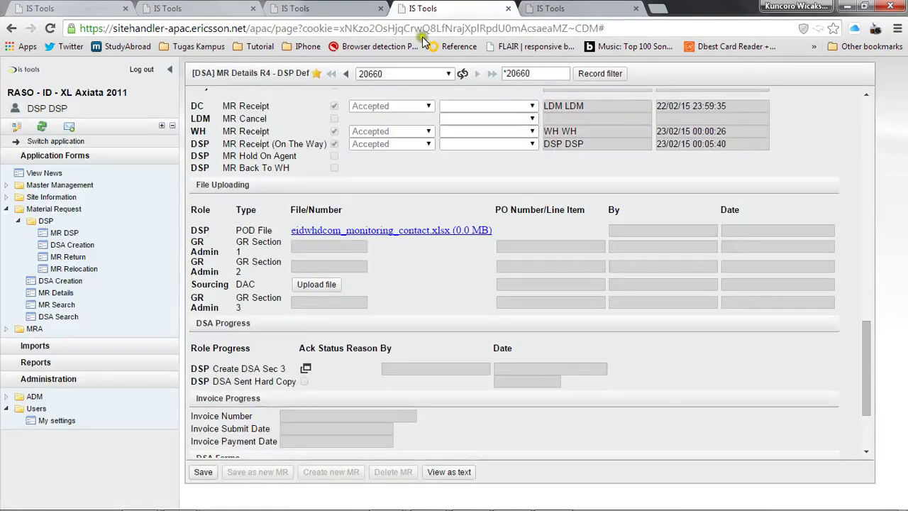
click(64, 234)
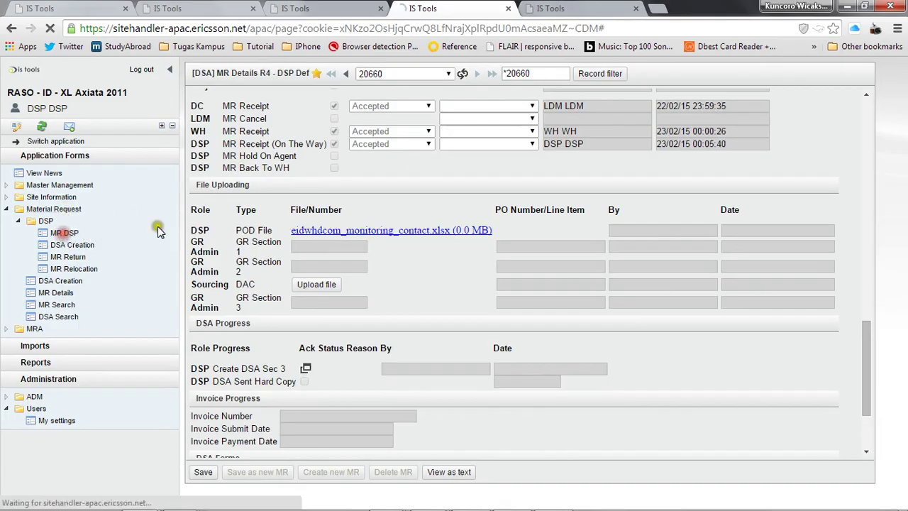
scroll(521, 216, down, 10)
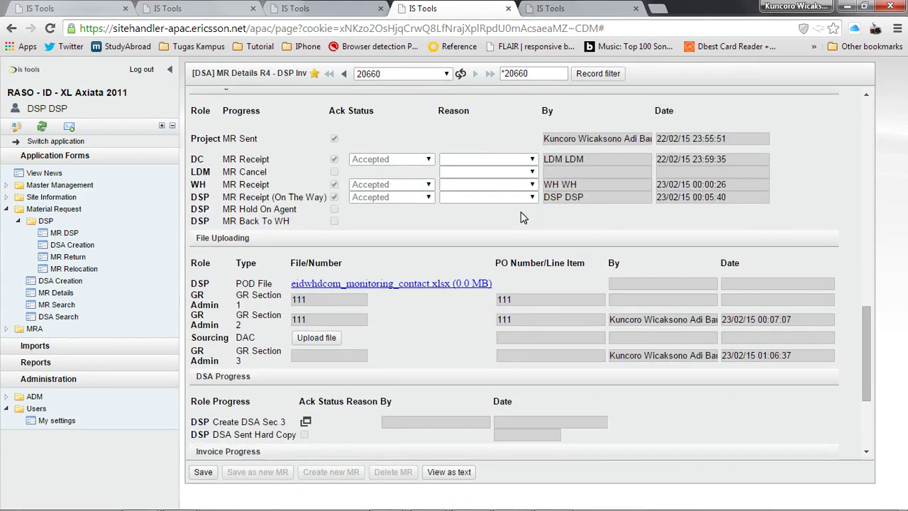
scroll(522, 217, down, 2)
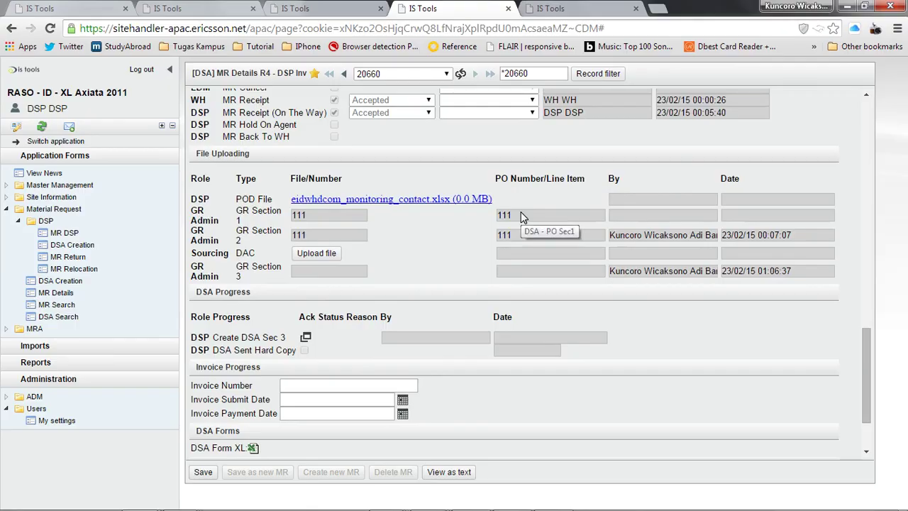
scroll(508, 287, down, 2)
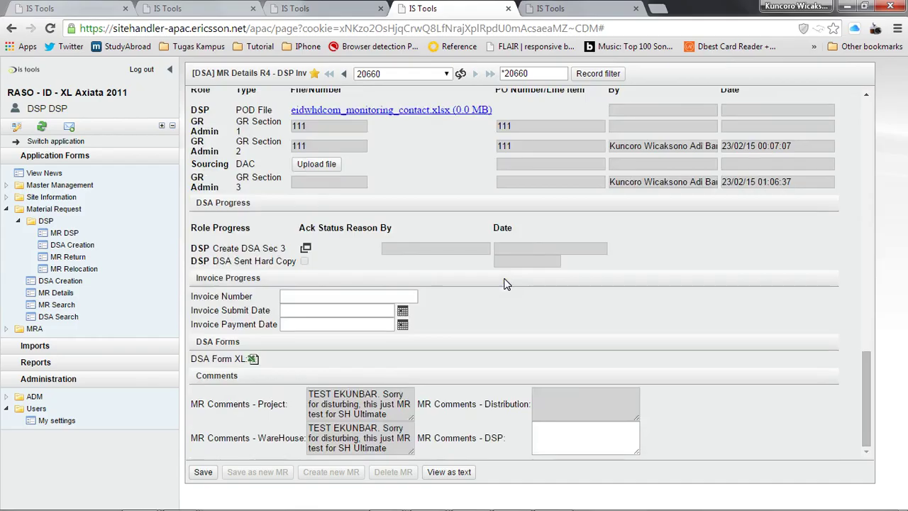
Enter Invoice Number 111 with Invoice Submit Date 23/02/15 and save.
click(316, 297)
text(111)
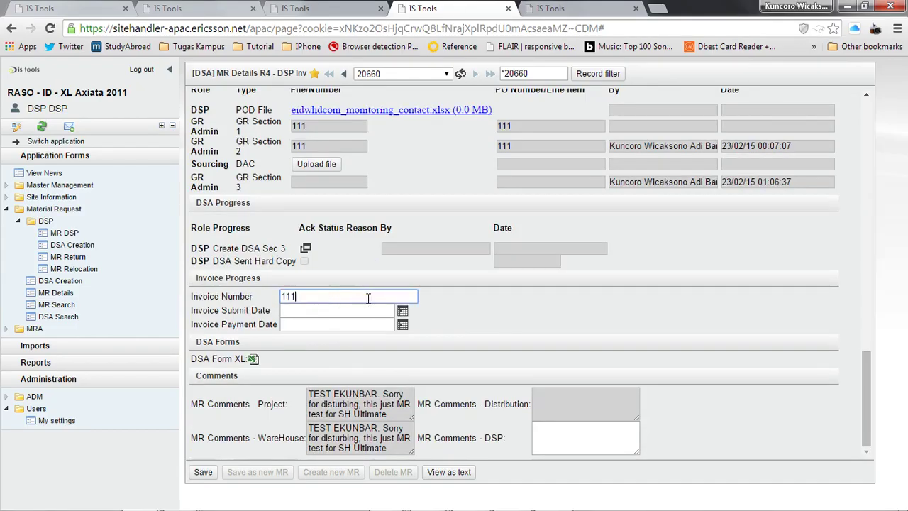
key(ctrl+a)
click(402, 312)
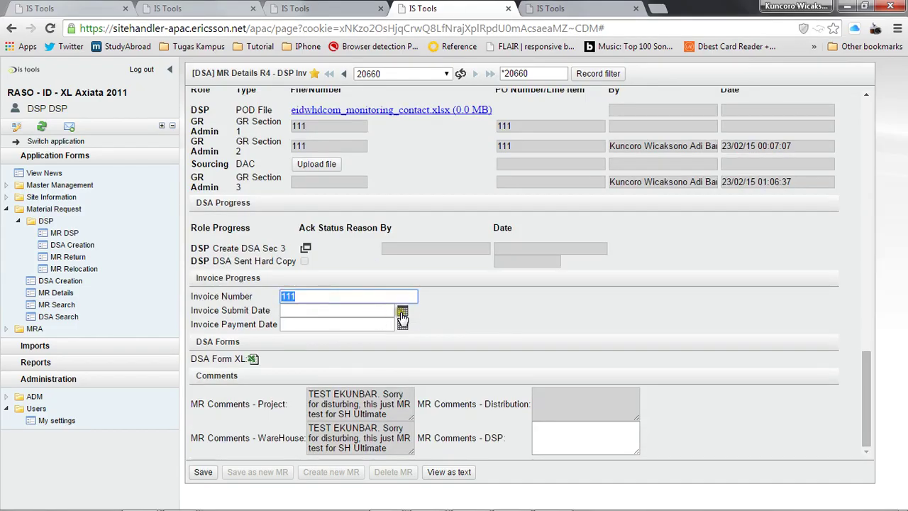
click(421, 308)
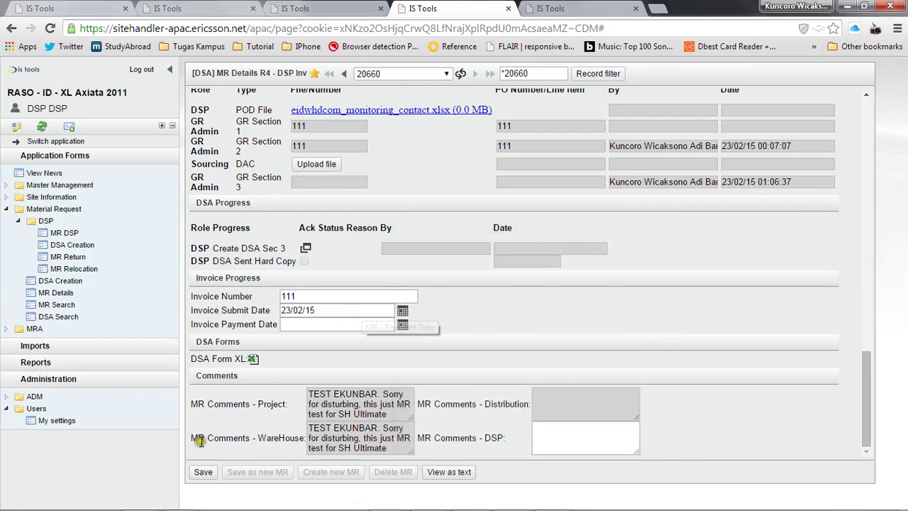
click(204, 473)
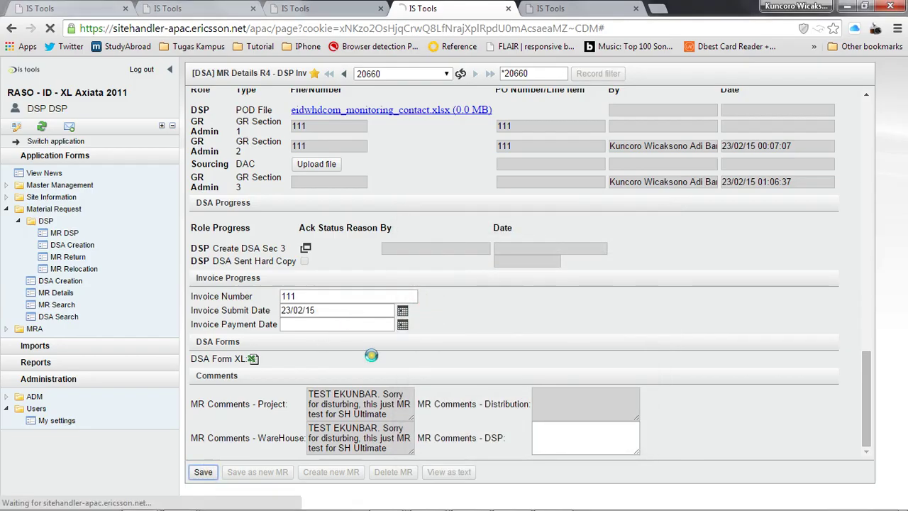
Pick 27/04/15 as the invoice payment date from the calendar.
scroll(371, 355, down, 5)
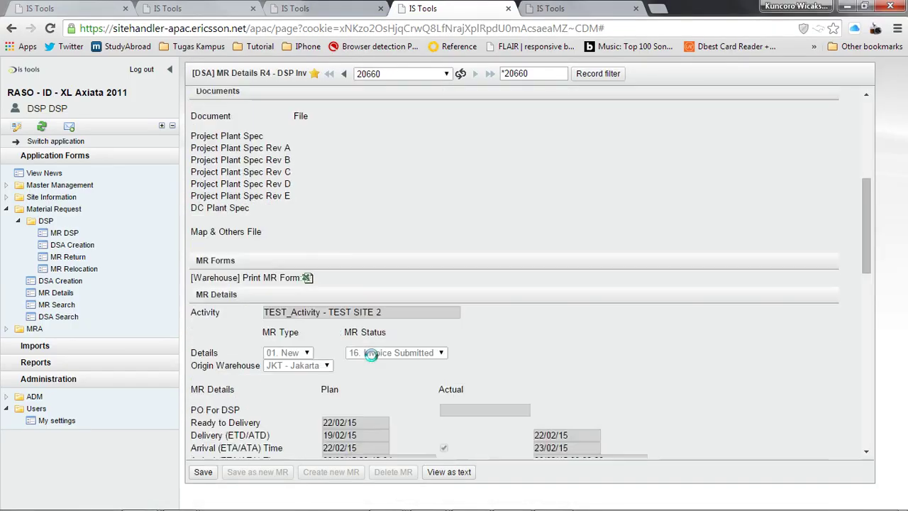
scroll(418, 319, down, 10)
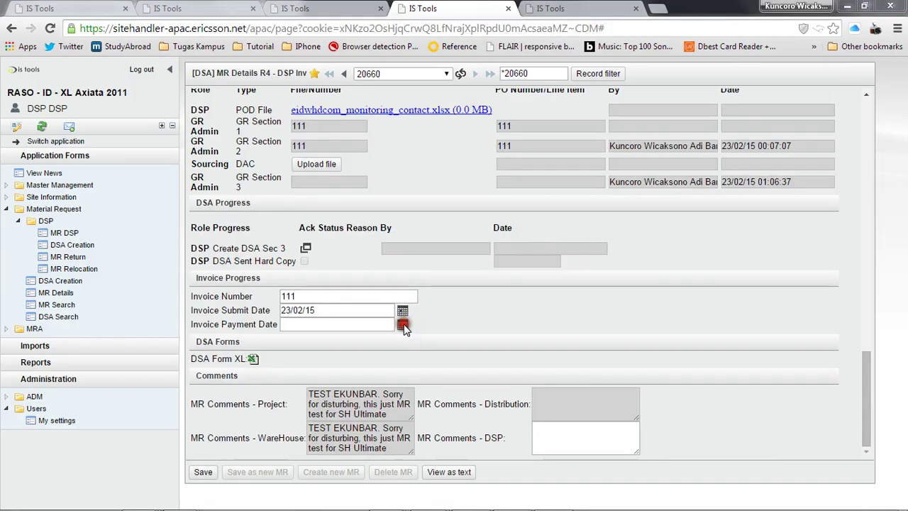
click(403, 325)
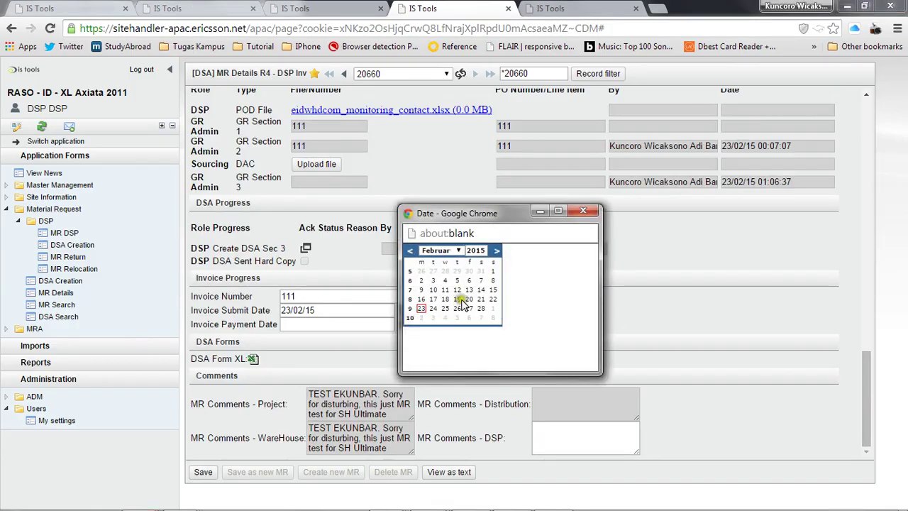
click(497, 252)
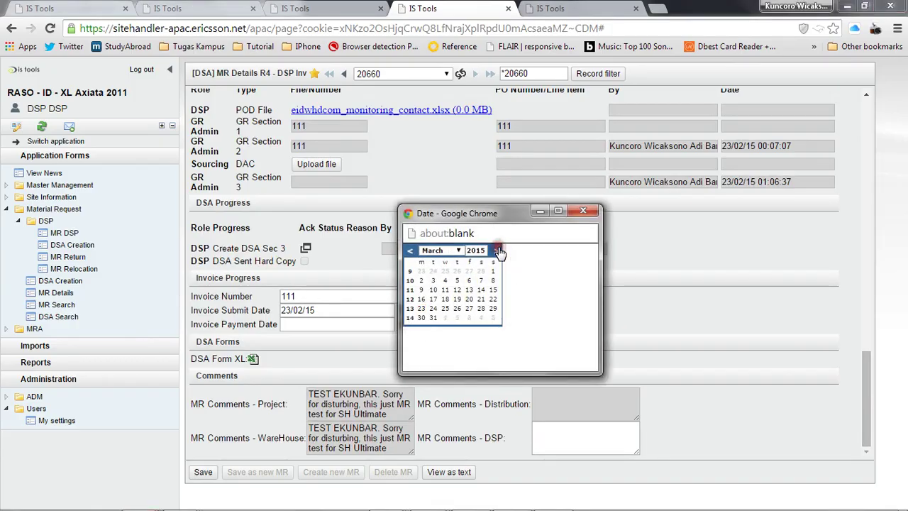
click(497, 251)
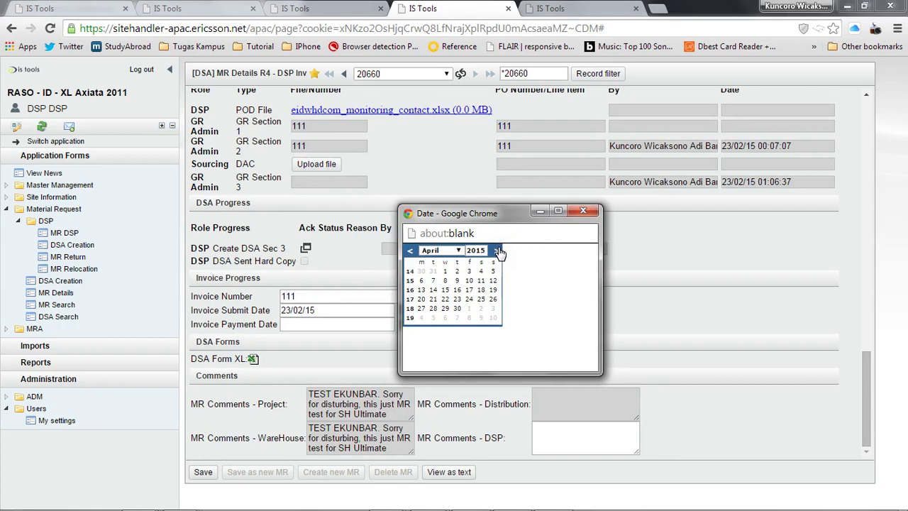
click(422, 308)
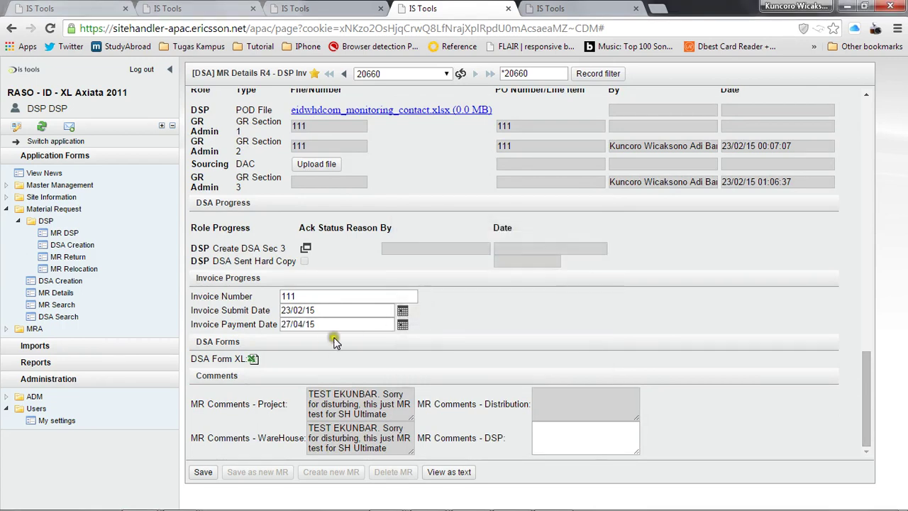
Edit the invoice payment date's month and day so it reads 23/05/15.
click(296, 324)
double_click(296, 324)
text(05)
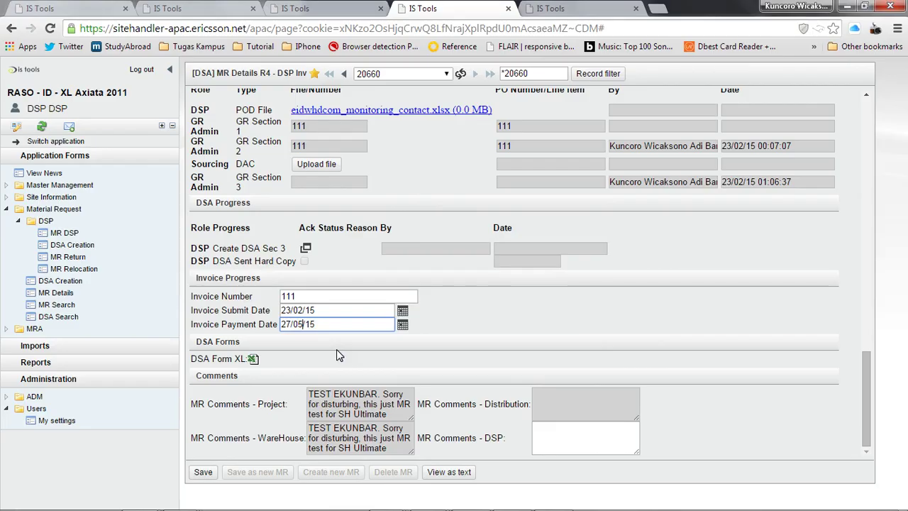
click(516, 321)
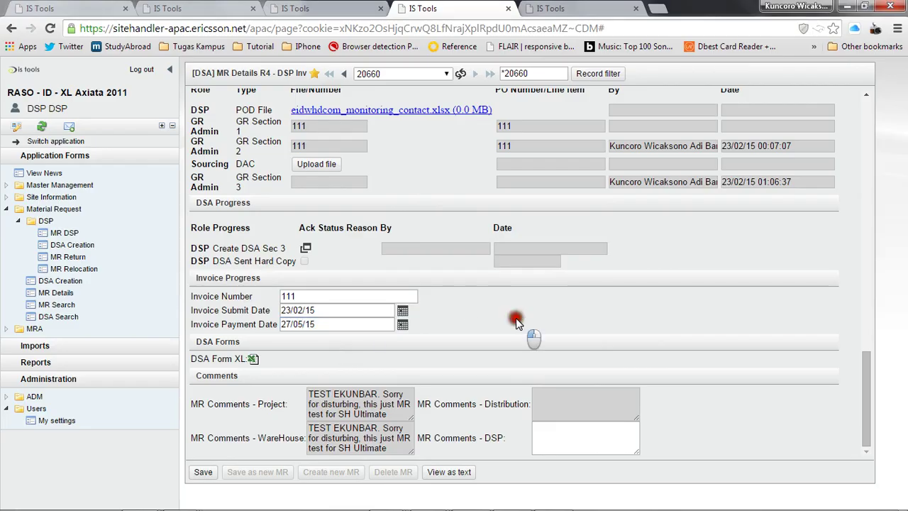
double_click(288, 324)
text(23)
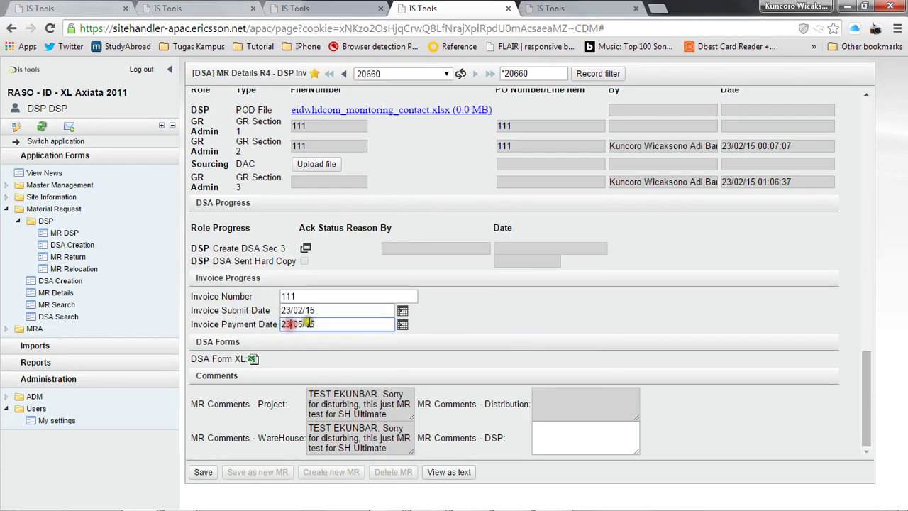
click(491, 345)
Save the invoice payment and verify MR Status shows 18. MR Closed in MR Details.
click(203, 471)
click(203, 472)
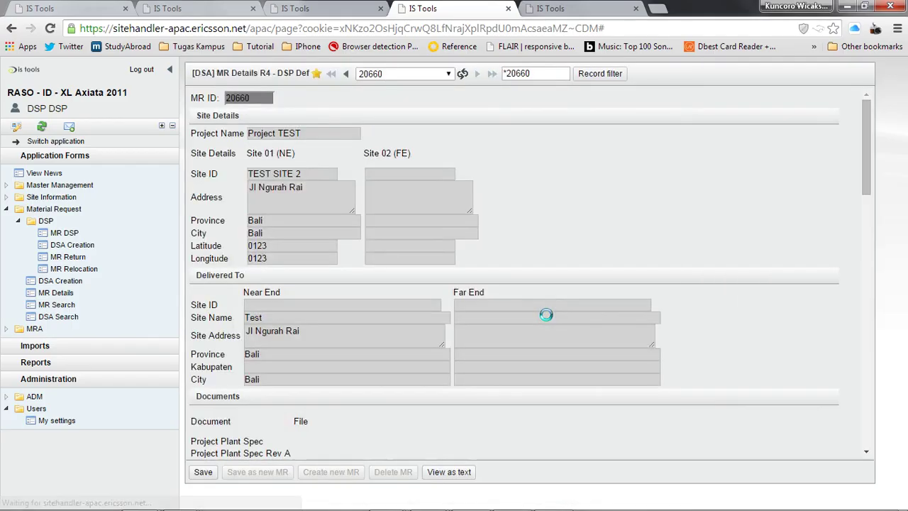
scroll(546, 314, down, 5)
click(408, 302)
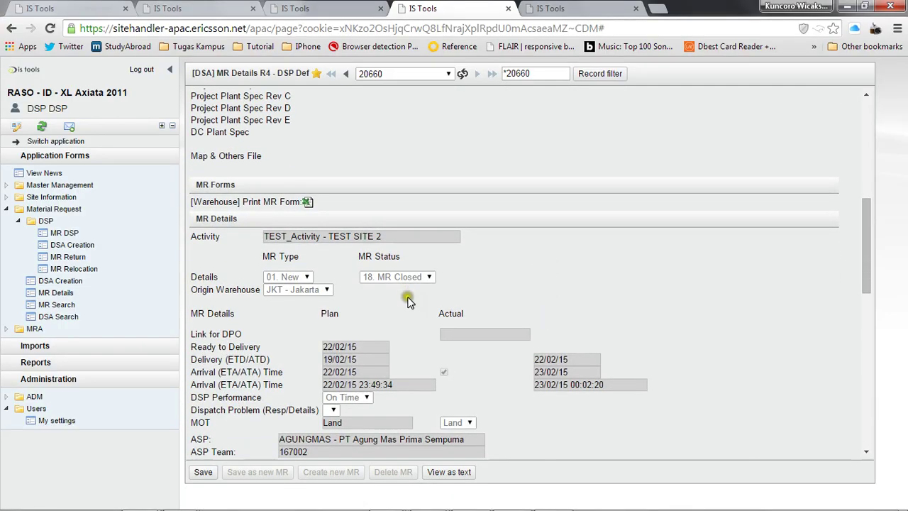